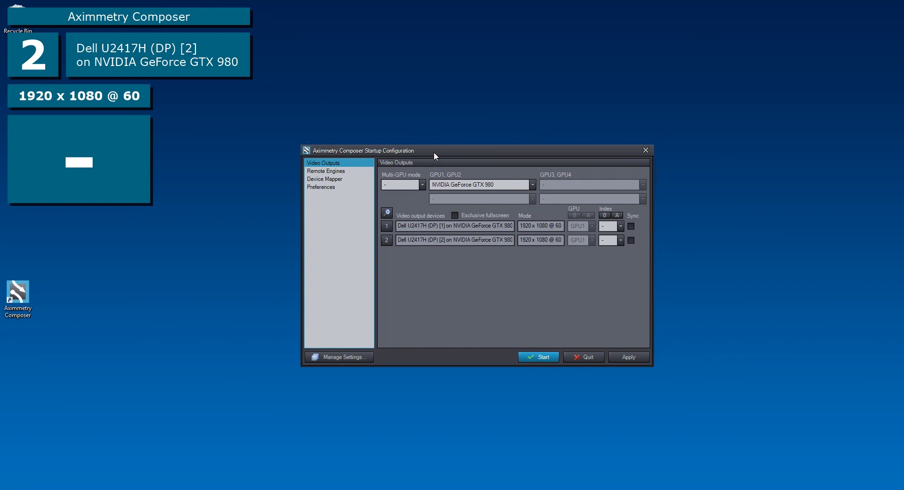
- Assign output index #1 to the second Dell U2417H video output device
left_click_drag(434, 152, 421, 149)
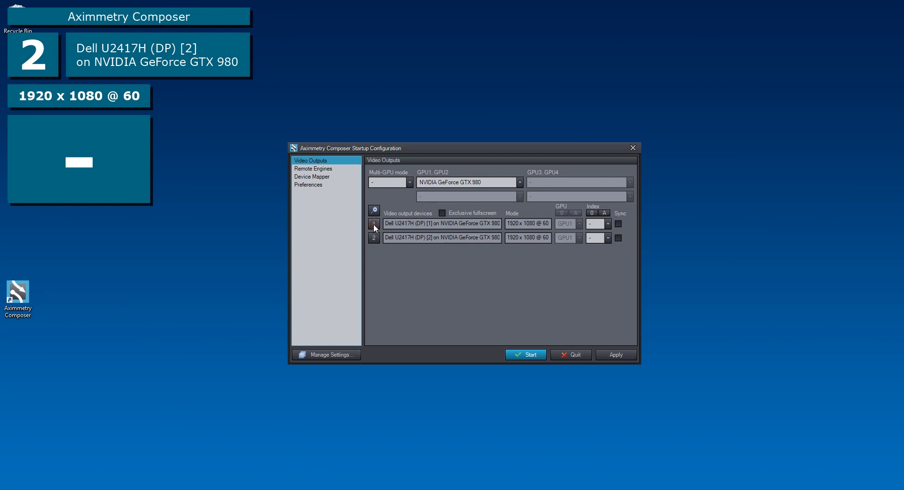
left_click(375, 238)
left_click(602, 238)
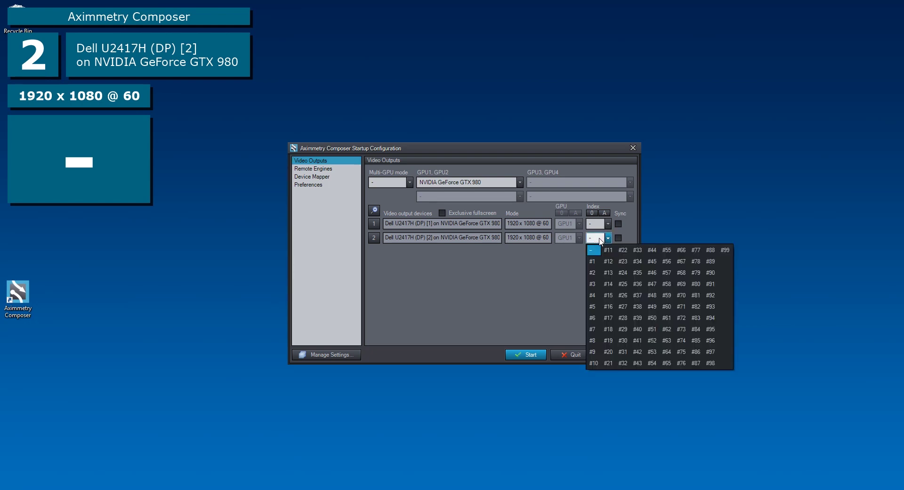
left_click(601, 241)
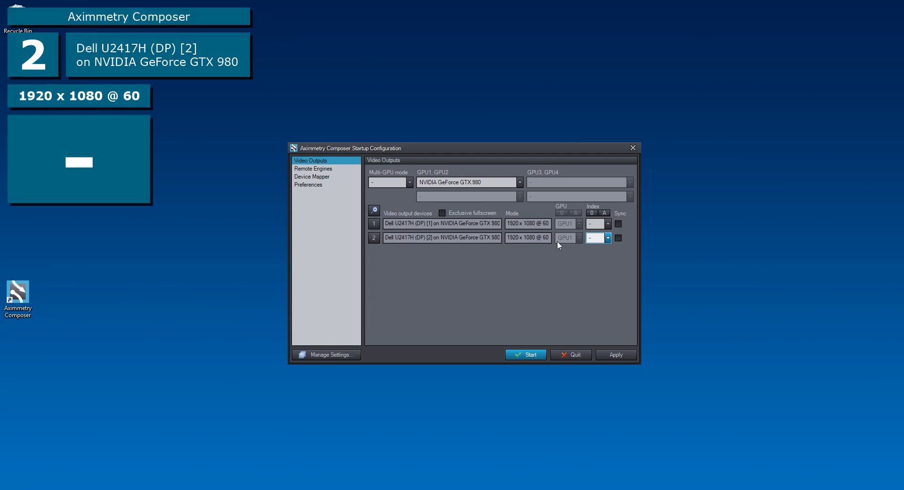
left_click(599, 238)
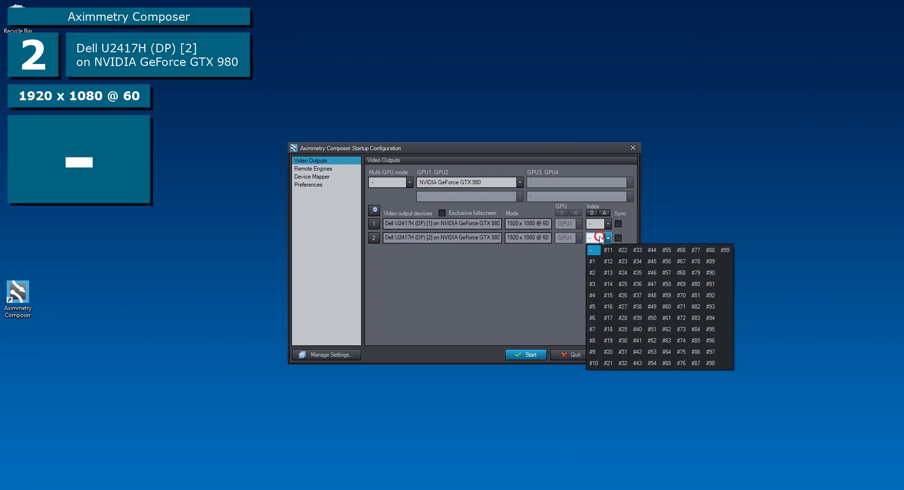
left_click(593, 261)
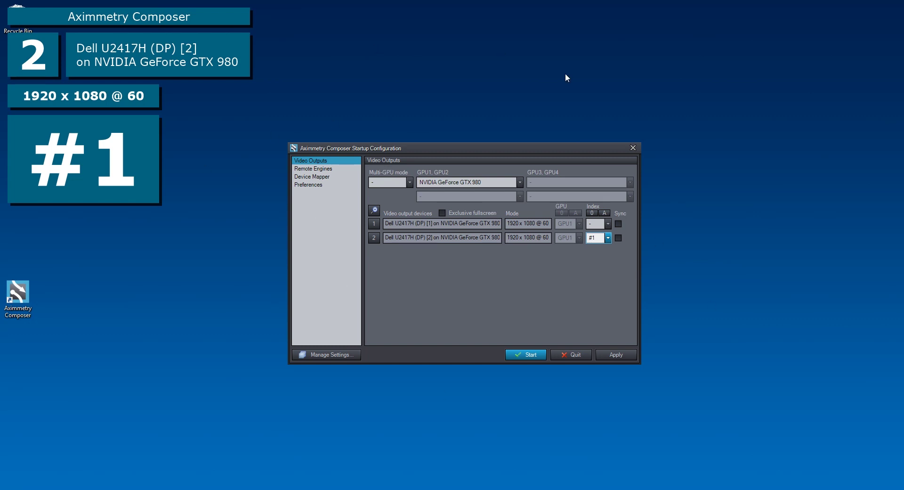
- Assign output index #1 to the first Dell U2417H device and make it the Sync output
left_click(596, 224)
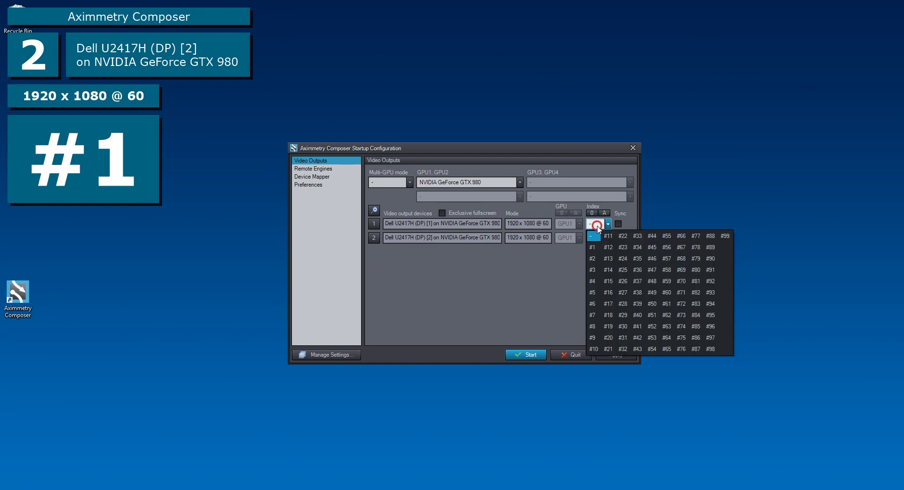
left_click(595, 249)
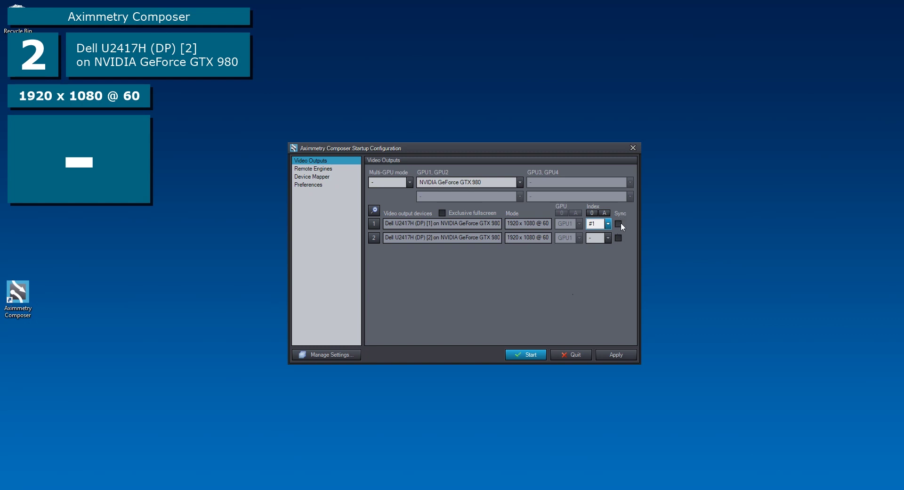
left_click(619, 238)
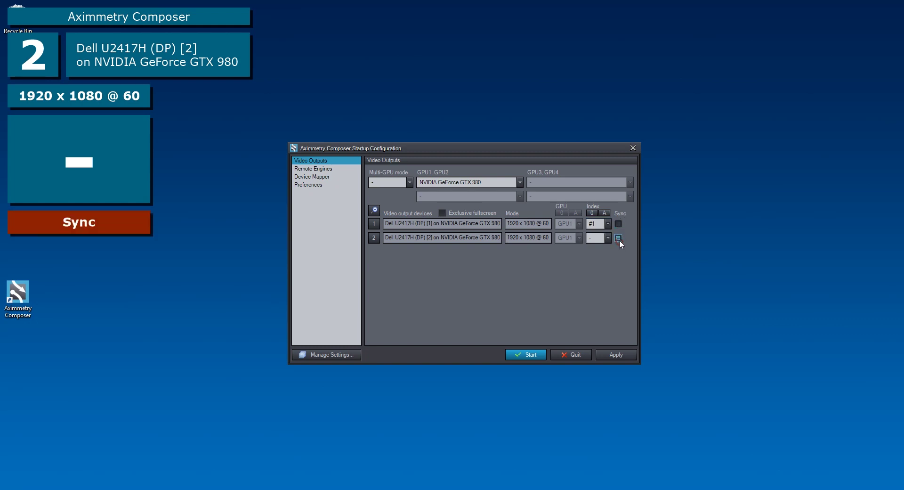
left_click(618, 224)
left_click(618, 237)
left_click(619, 224)
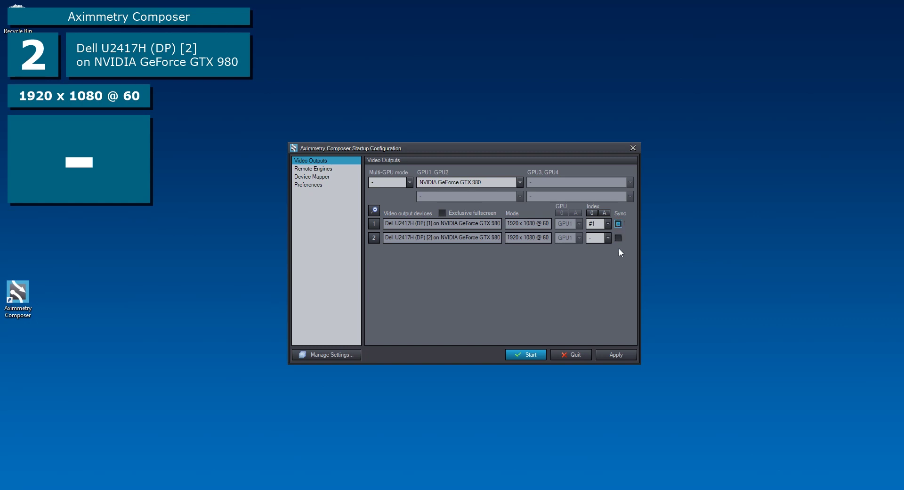
- Start Composer with the configured video outputs and create a new compound
left_click(530, 357)
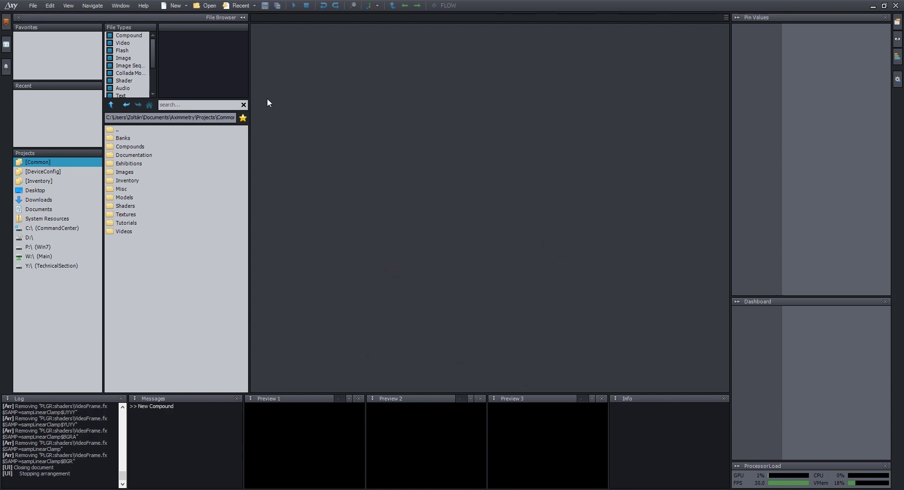
left_click(178, 8)
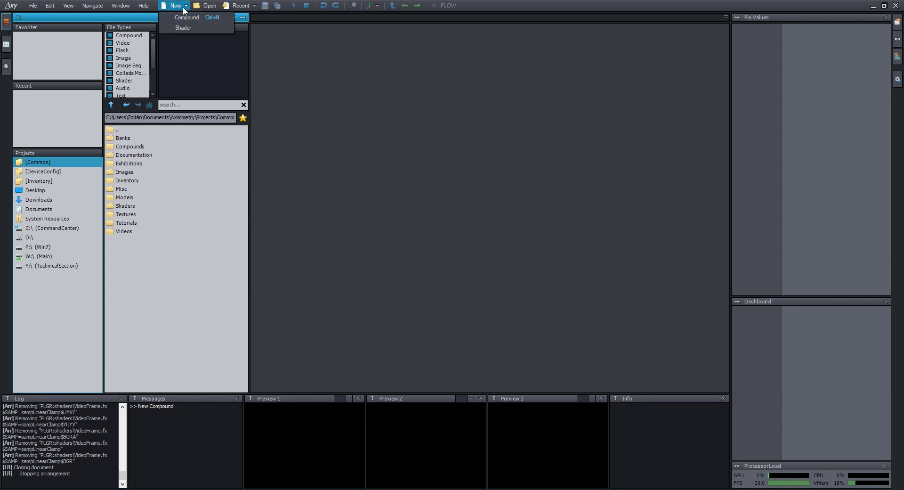
left_click(185, 18)
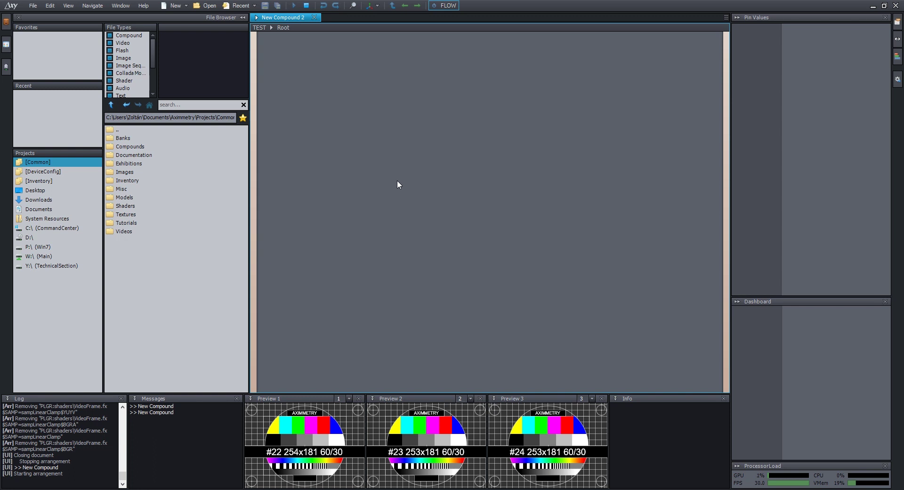
- Examine the folders inside the Common, DeviceConfig and Inventory projects in the File Browser
left_click(157, 18)
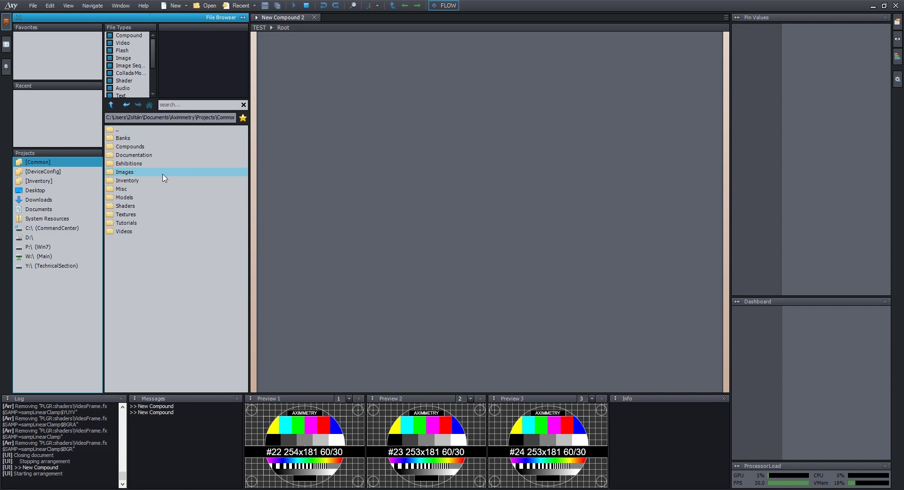
left_click(50, 171)
left_click(53, 181)
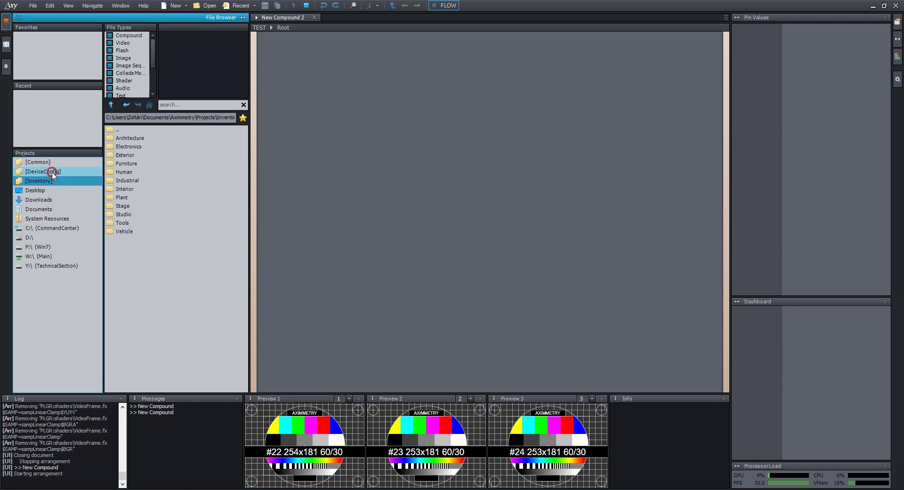
left_click(53, 171)
left_click(54, 162)
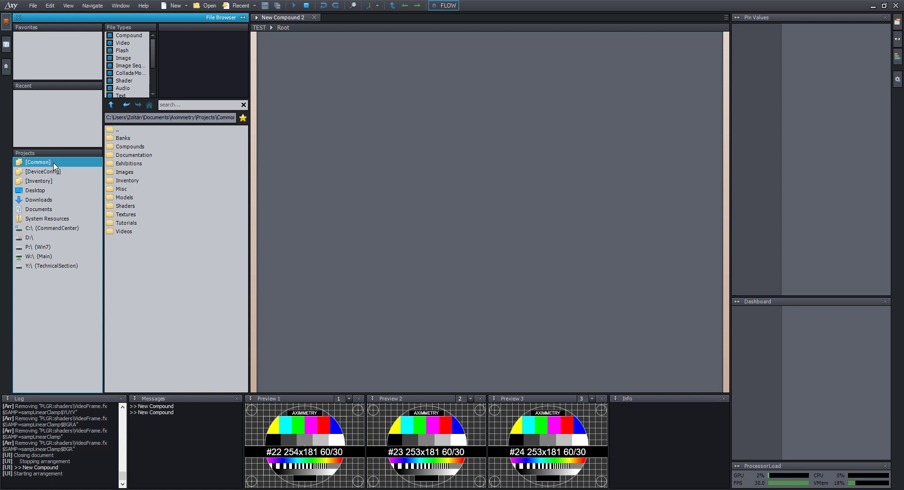
left_click(55, 172)
left_click(55, 182)
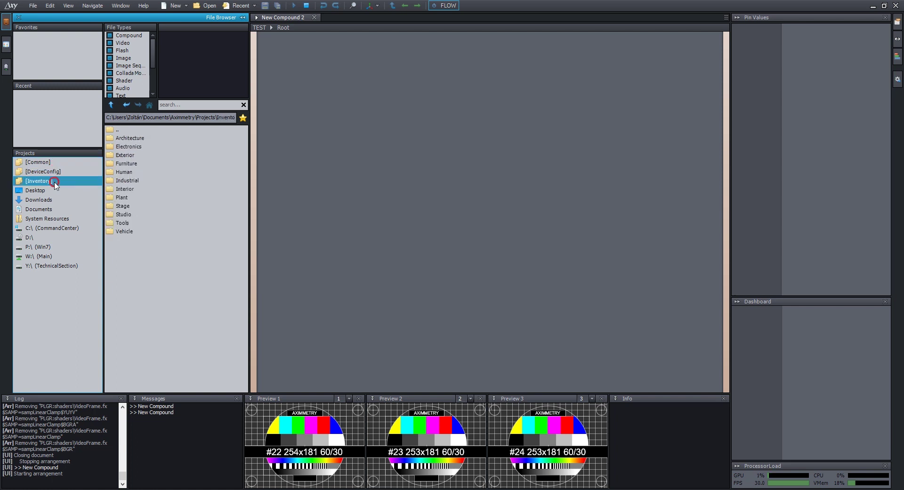
left_click(53, 171)
left_click(55, 163)
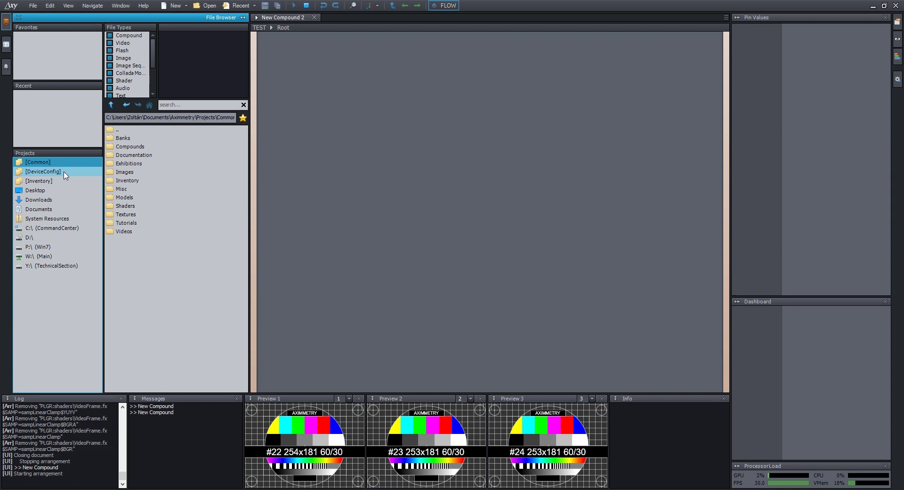
left_click(66, 173)
left_click(60, 163)
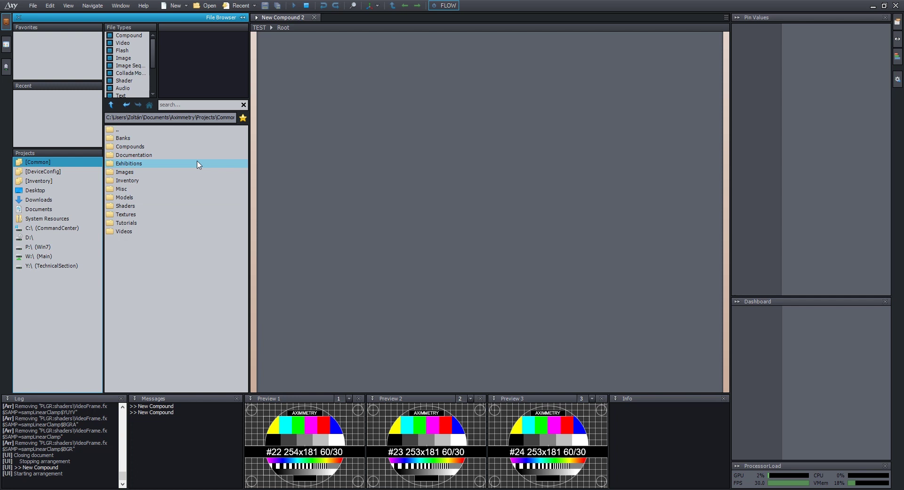
- Add default_video_2.mp4 from the Common project's Videos\Misc folder to the new compound's flow
double_click(129, 231)
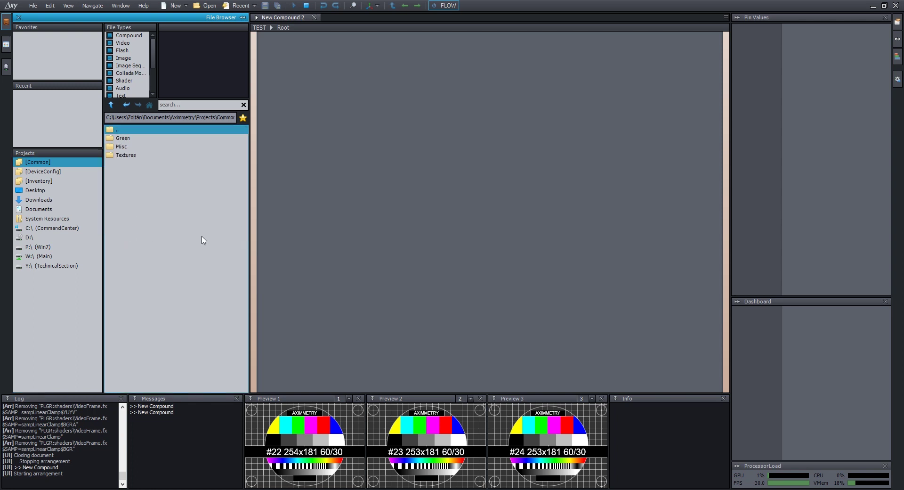
double_click(134, 148)
left_click(139, 146)
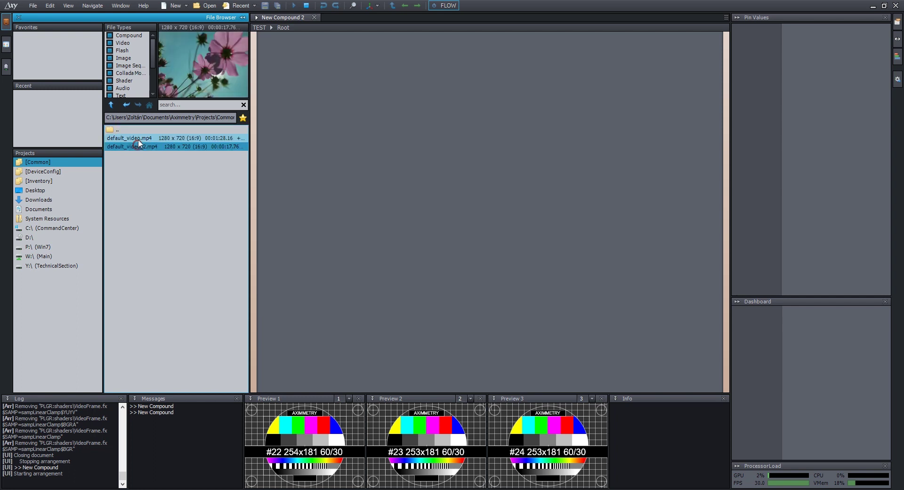
left_click(137, 139)
left_click(143, 147)
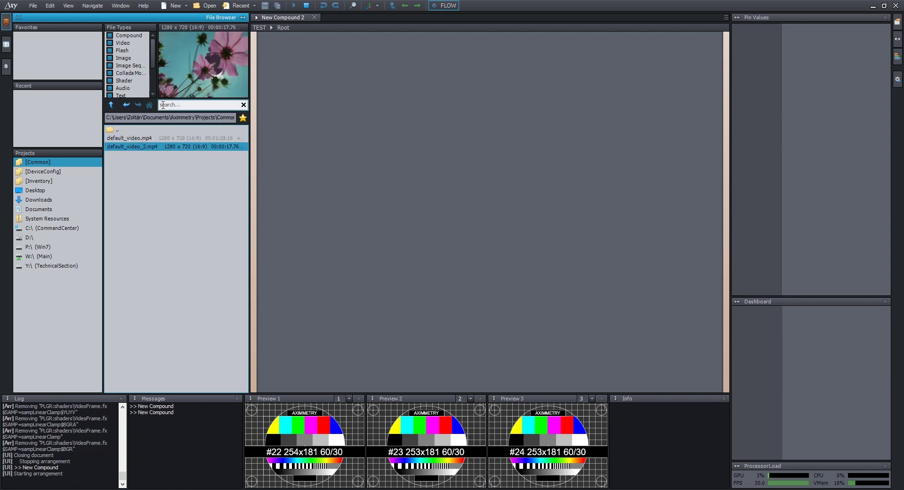
mouse_move(137, 148)
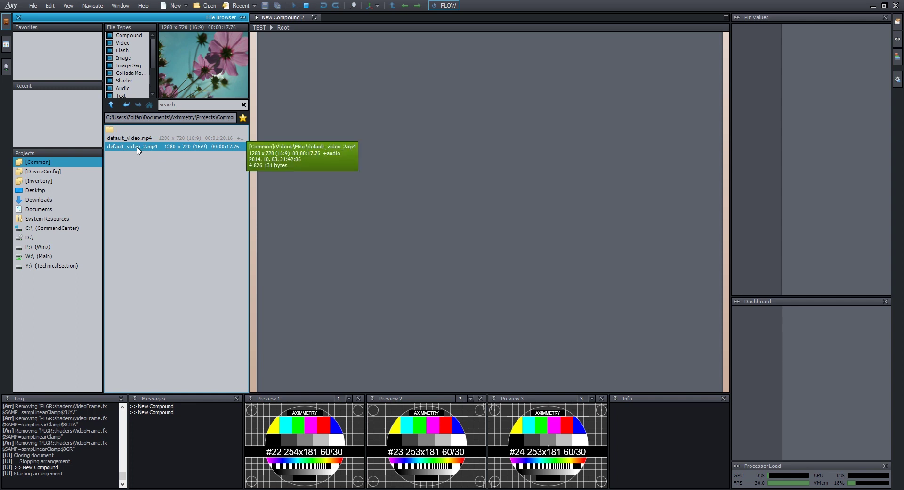
left_click_drag(137, 149, 264, 217)
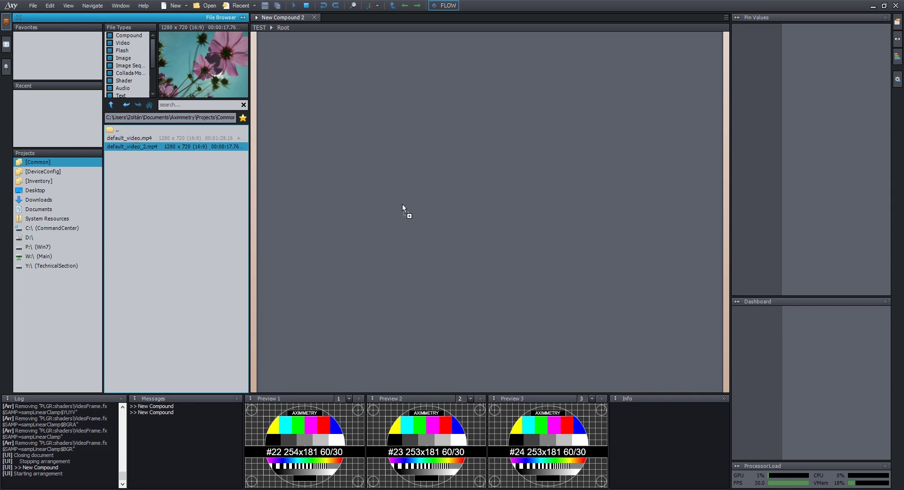
- Reposition the default_video_2 module near the upper middle of the flow editor
left_click_drag(426, 186, 438, 173)
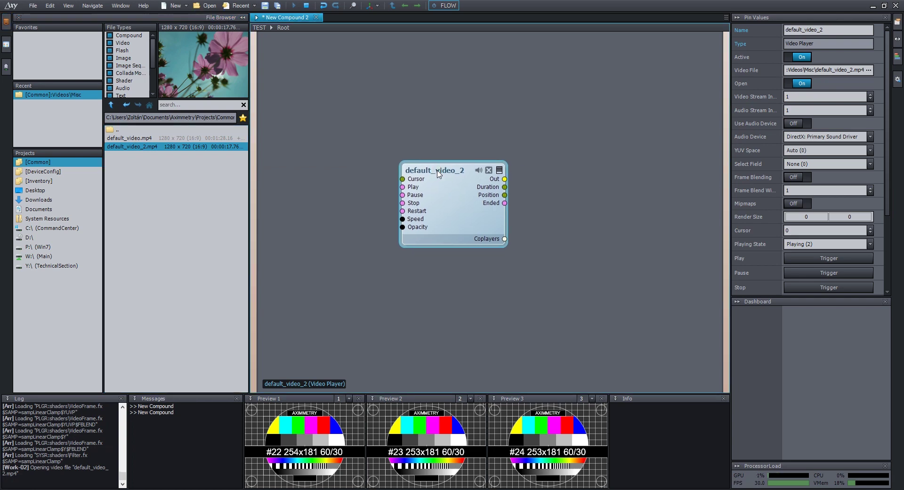
left_click_drag(437, 173, 428, 165)
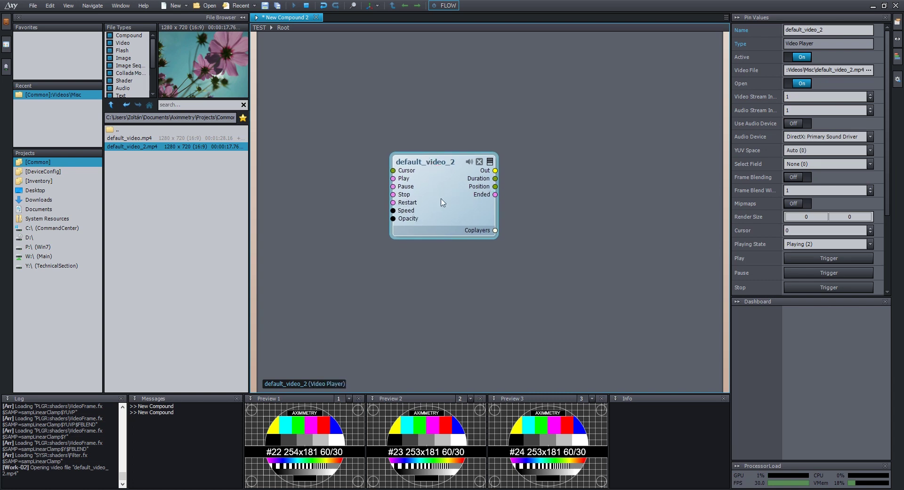
left_click_drag(441, 202, 441, 202)
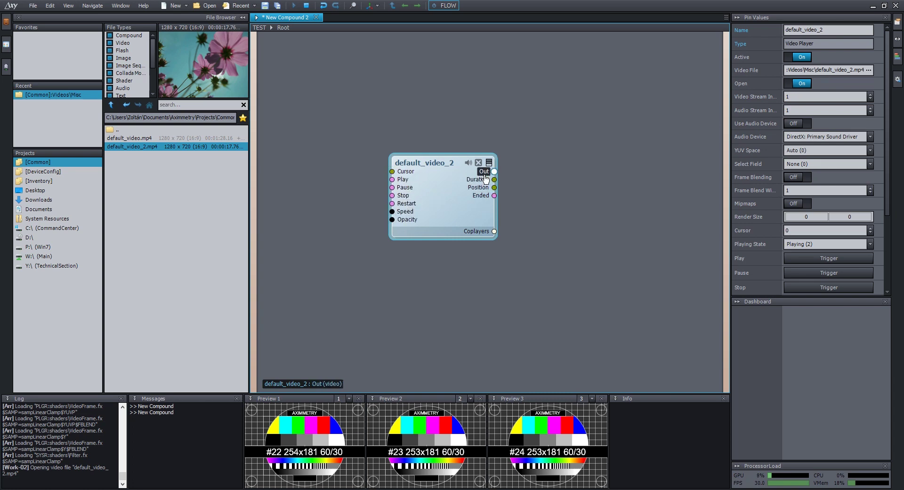
left_click_drag(447, 215, 448, 204)
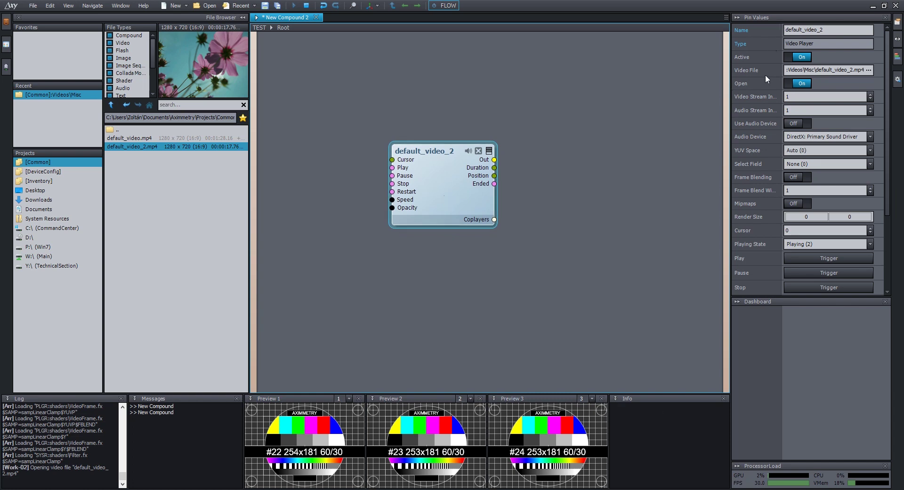
- Review the video player's pin values and connect the default_video_2 module's Out pin to the compound's output edge
scroll(764, 81, "down", 5)
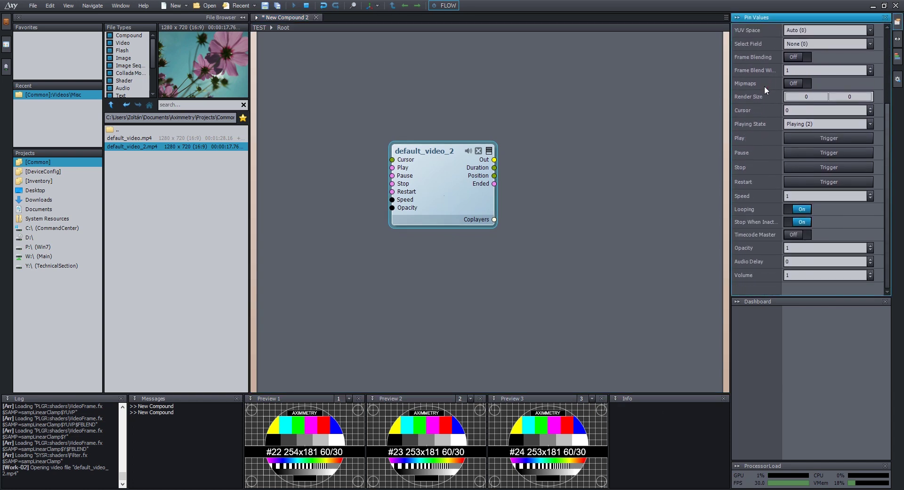
scroll(765, 88, "up", 5)
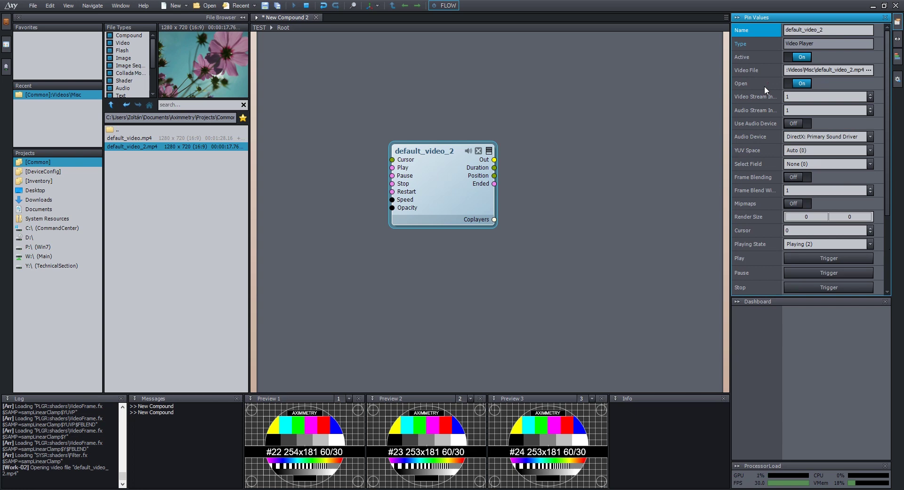
right_click_drag(529, 160, 515, 163)
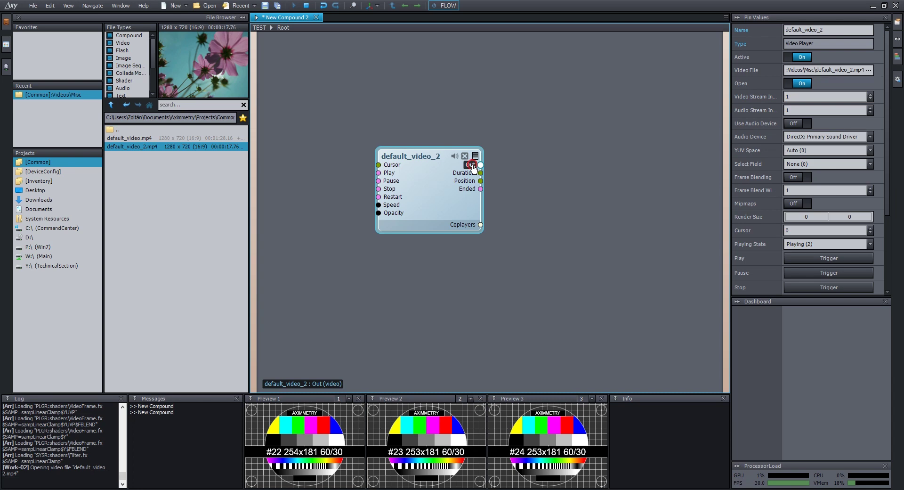
left_click_drag(480, 164, 728, 73)
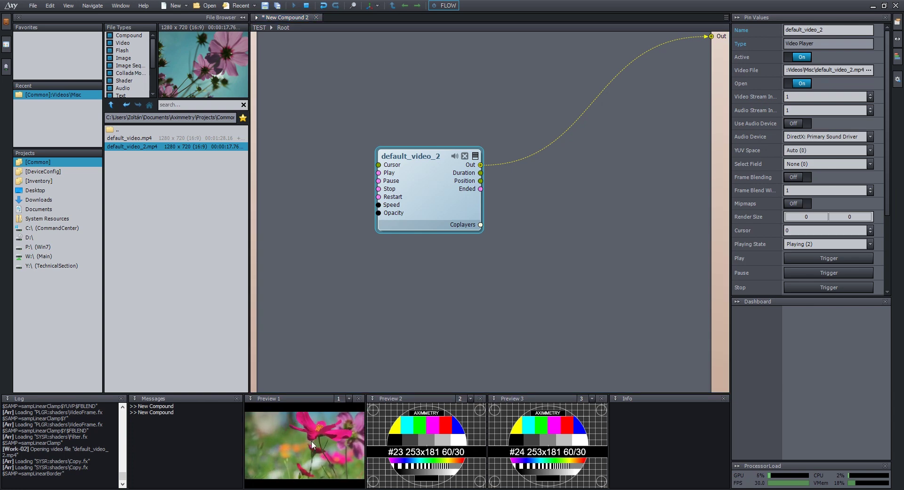
- Close the Info, Preview 3 and Preview 2 panels and make the row containing Preview 1 taller
left_click(724, 398)
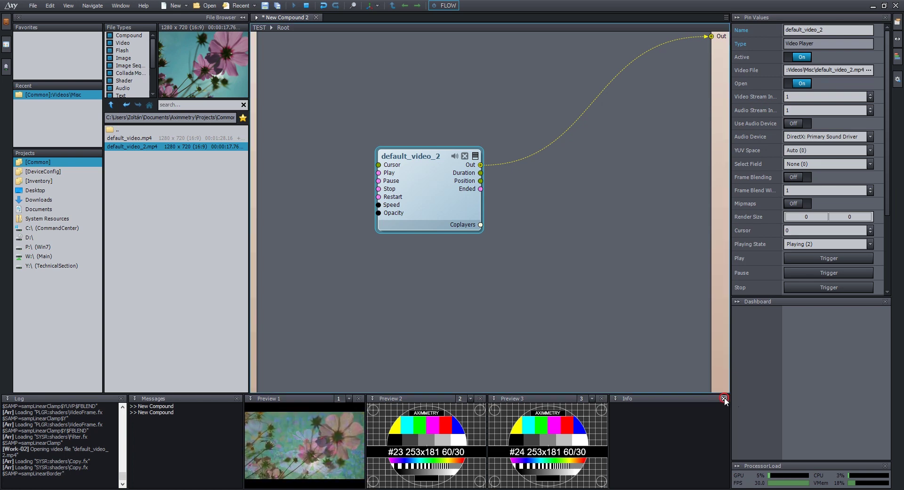
left_click(724, 398)
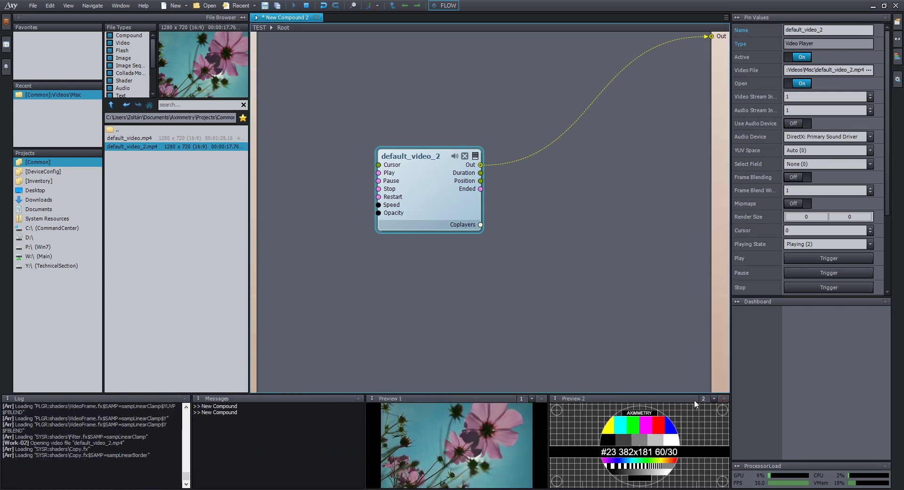
left_click(724, 398)
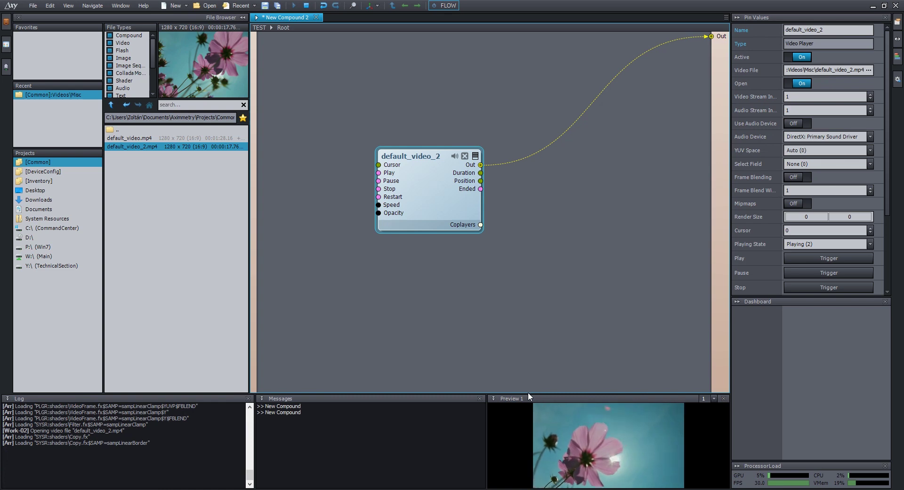
left_click_drag(526, 393, 522, 334)
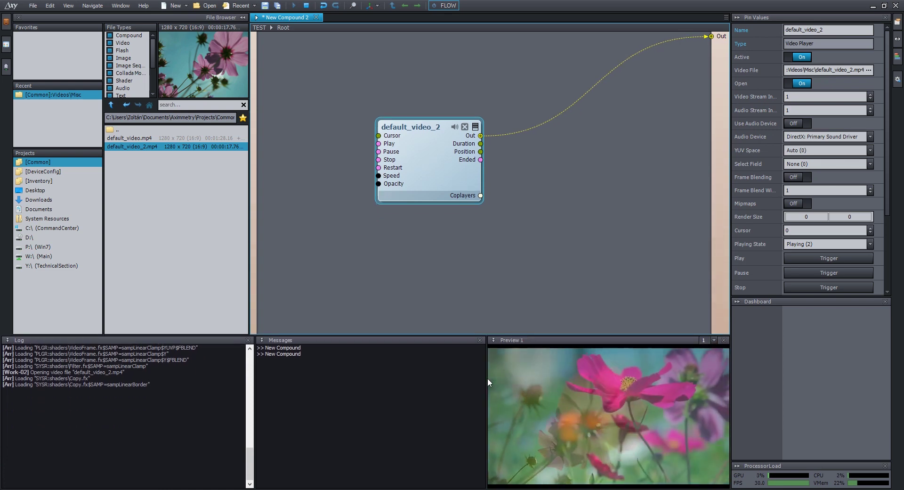
- Widen the Preview 1 panel slightly and collapse the File Browser panel to the side
left_click_drag(486, 378, 479, 378)
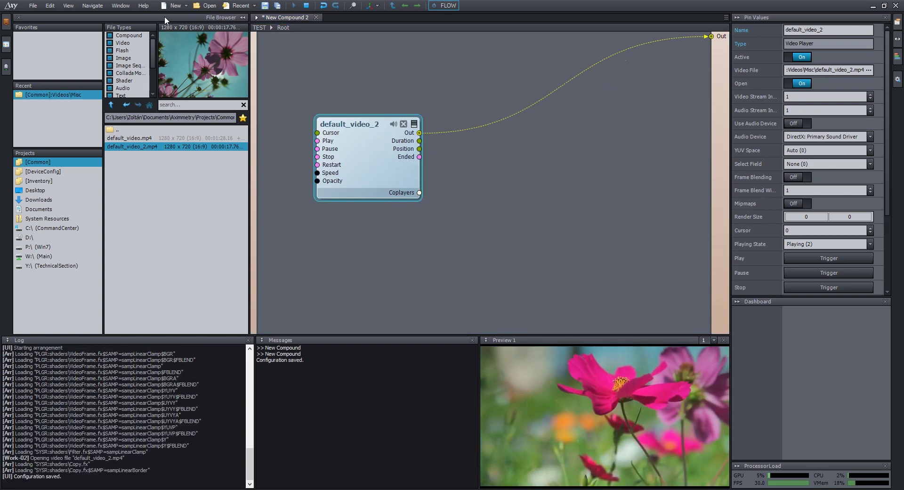
left_click(164, 17)
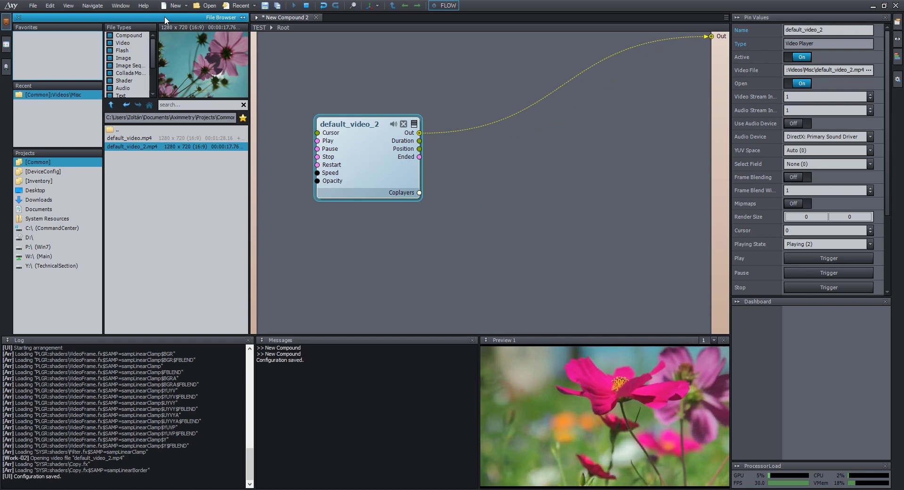
left_click(243, 18)
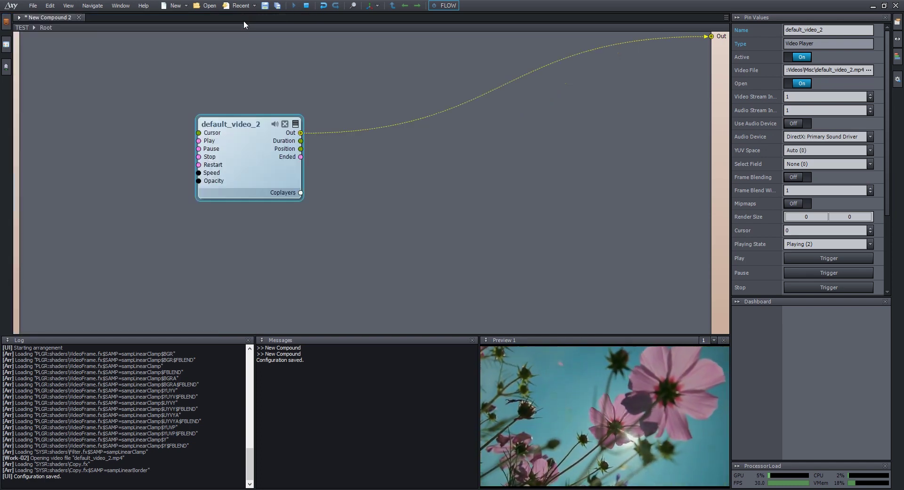
- Expand the File Browser, close it completely, restore it and collapse it again
left_click(6, 23)
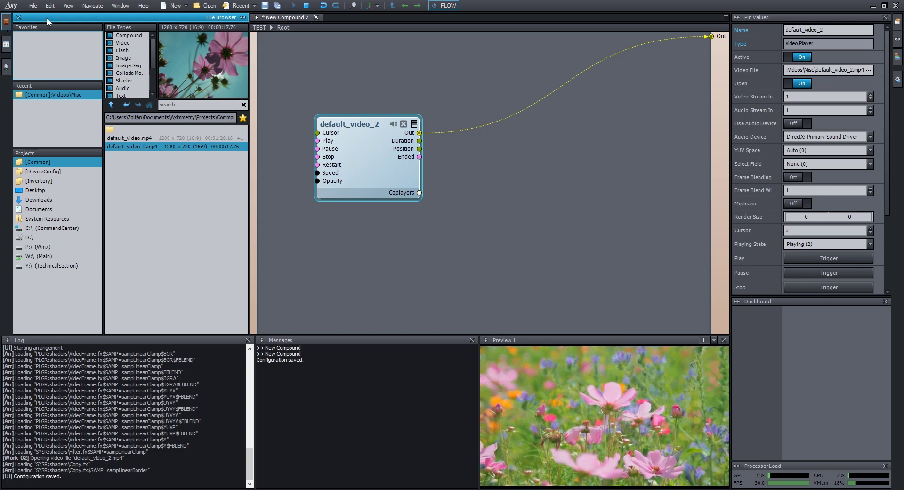
left_click(18, 18)
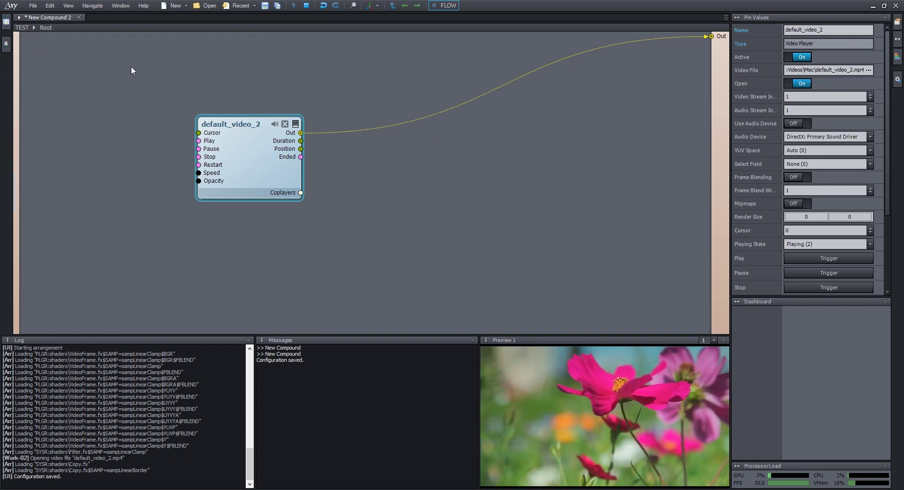
left_click(69, 6)
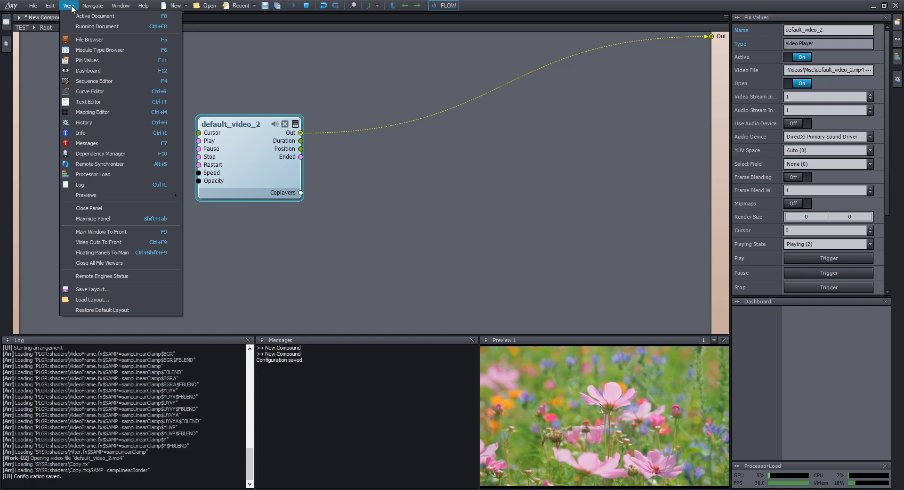
left_click(93, 40)
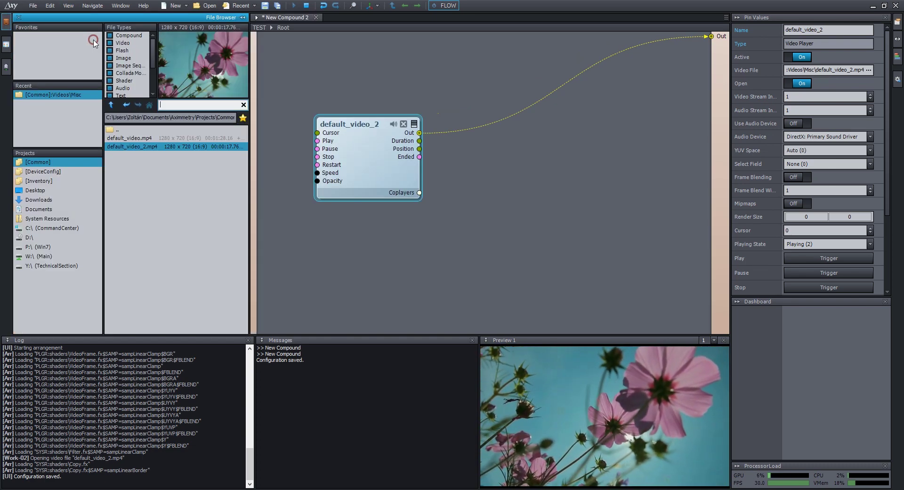
left_click(7, 22)
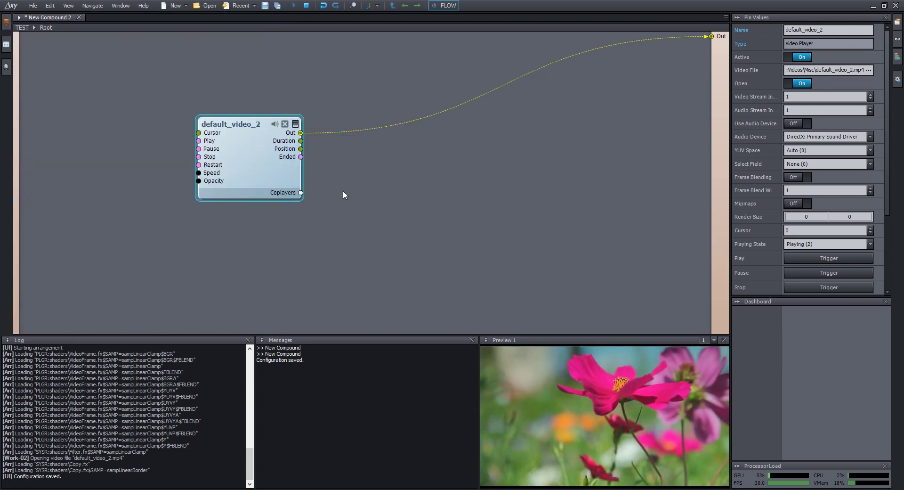
- Insert a Blurrer module from the Video Postprocessing category and place it between default_video_2 and the compound's output edge
right_click_drag(344, 191, 242, 225)
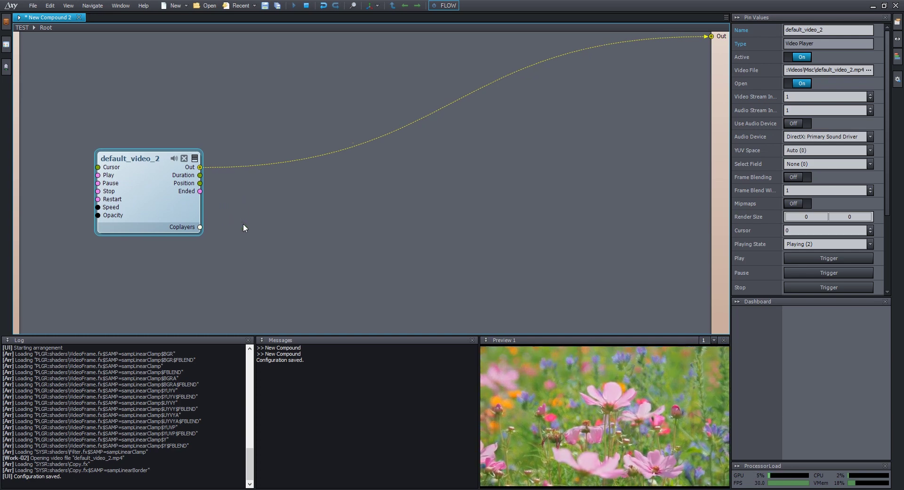
left_click(558, 201)
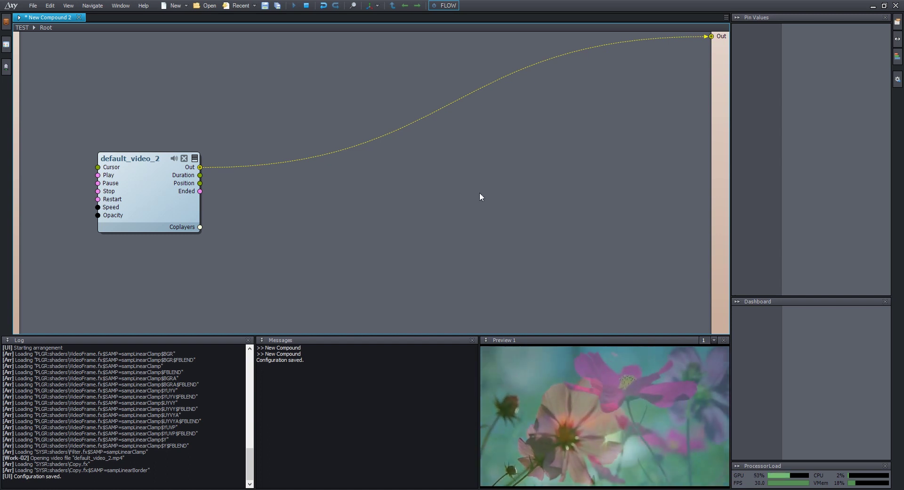
right_click(496, 128)
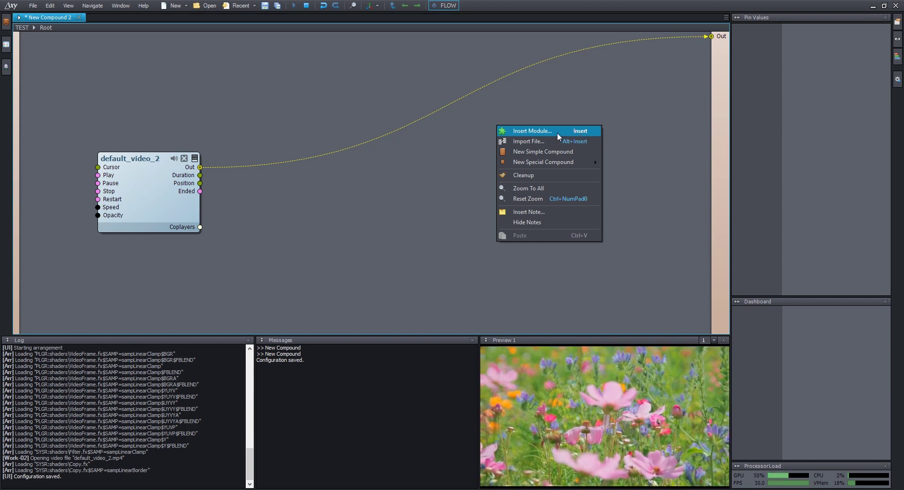
left_click(535, 132)
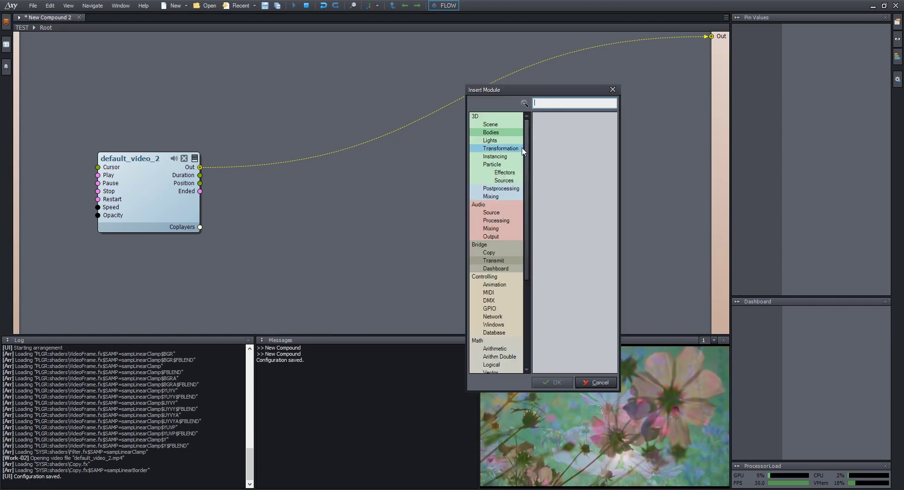
left_click_drag(526, 143, 524, 243)
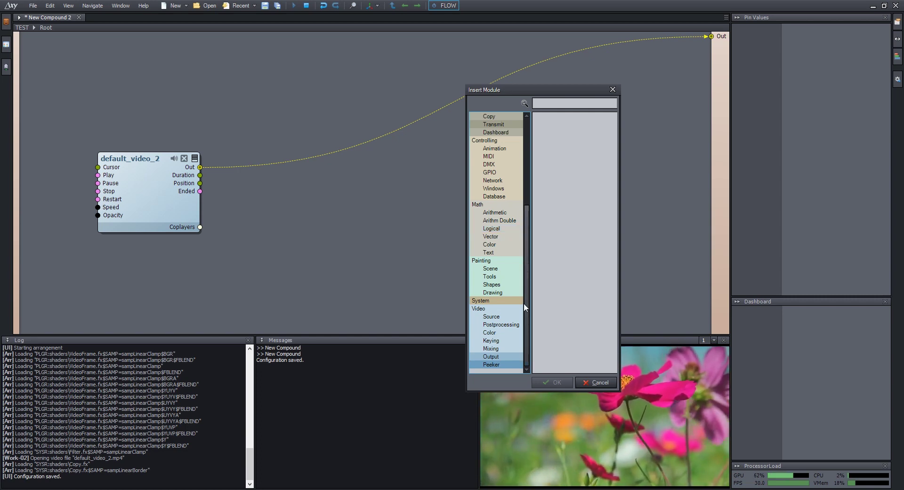
left_click(495, 324)
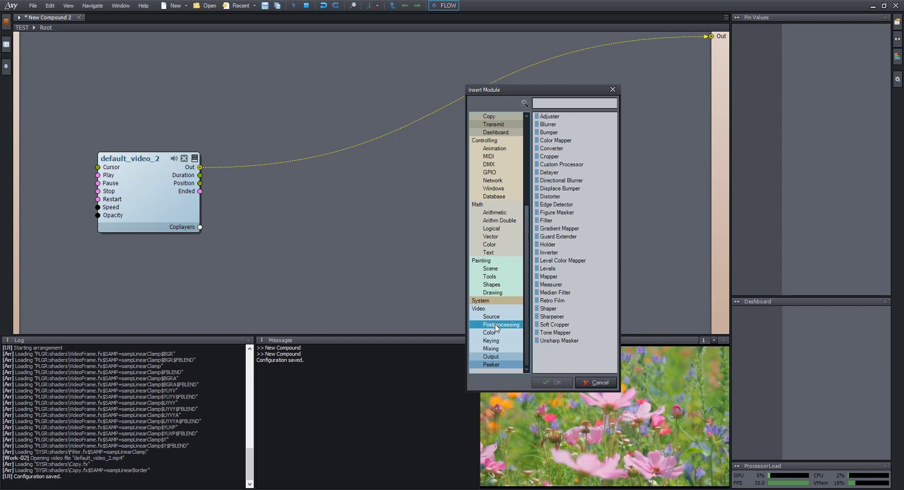
double_click(553, 128)
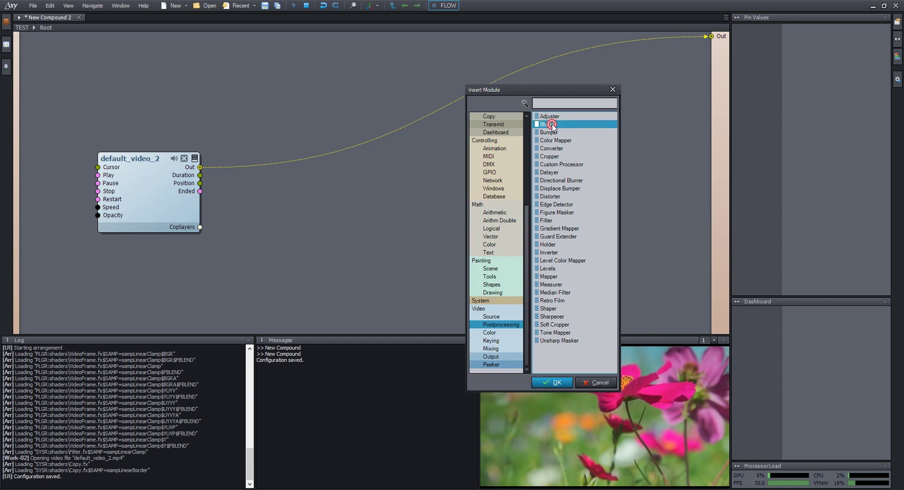
left_click_drag(515, 127, 370, 185)
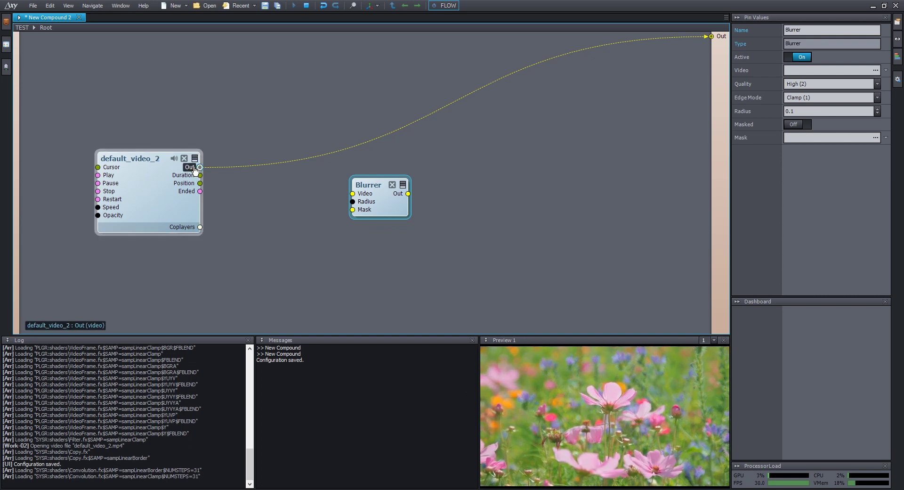
- Route default_video_2's Out through the Blurrer's Video pin to the compound's Out, and set the Blurrer's Radius to 0.65
left_click_drag(195, 170, 355, 196)
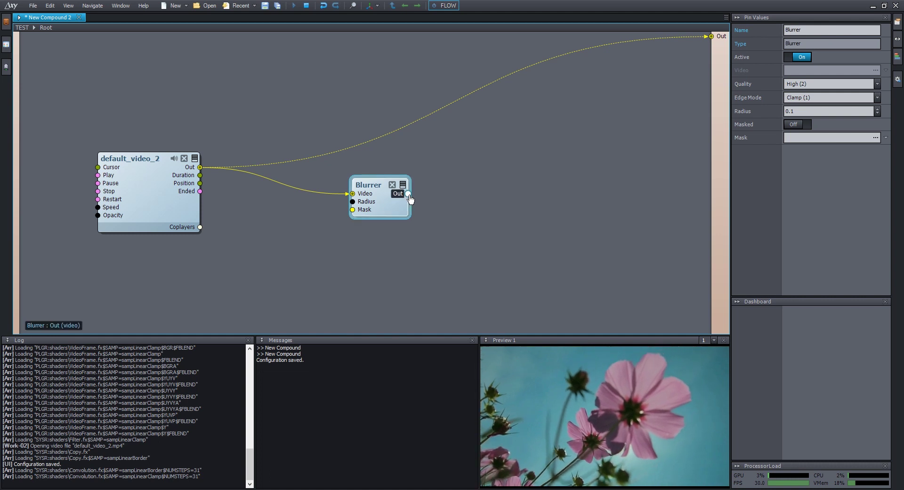
left_click_drag(408, 195, 712, 36)
left_click_drag(394, 212, 406, 202)
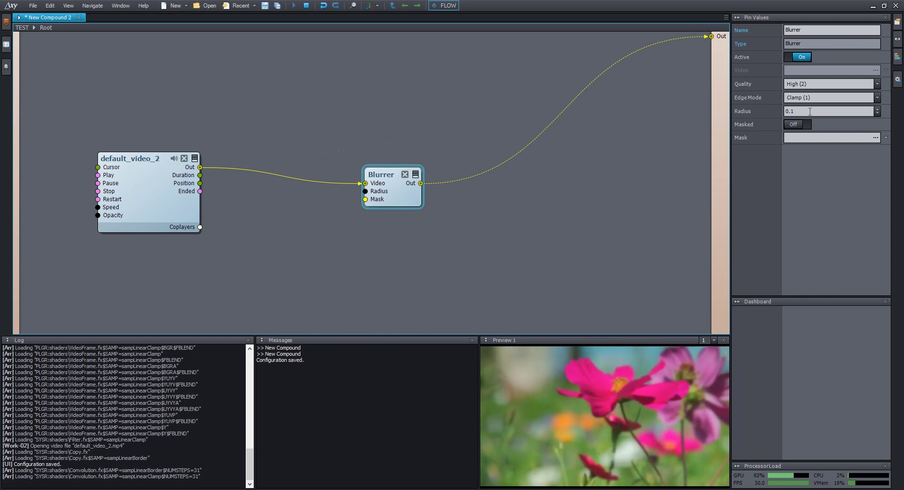
left_click(809, 111)
type("4")
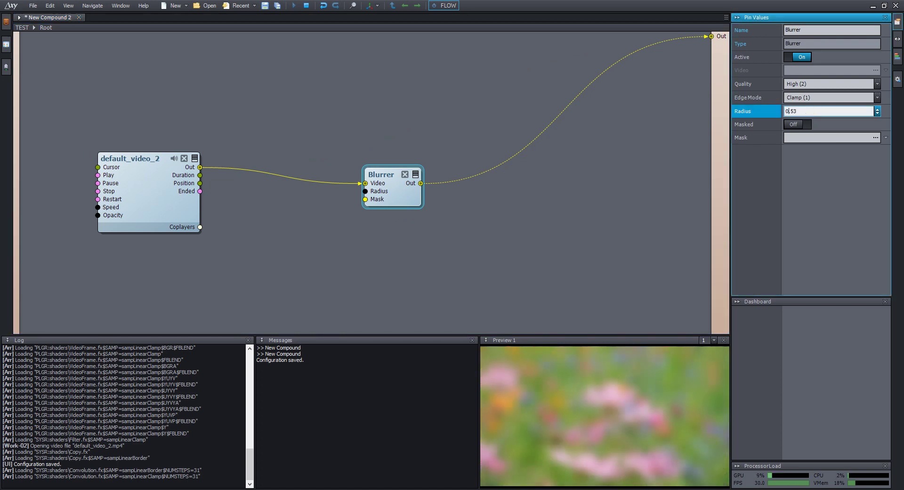
- Connect default_video_2's Out directly to the compound's Out and disconnect the Blurrer's Video pin
left_click_drag(200, 167, 711, 36)
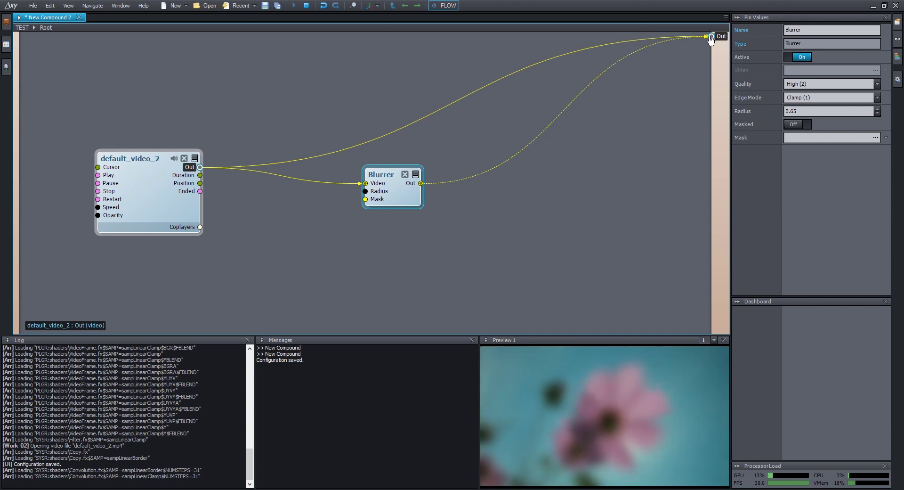
left_click_drag(365, 183, 346, 192)
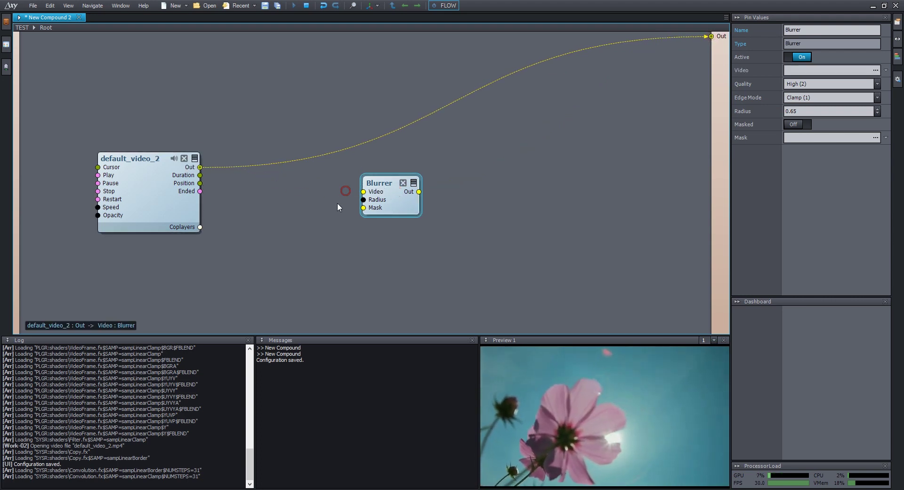
- Drop the Blurrer into the existing connection using its Video input and Out output pins, and reposition it along the wire
left_click_drag(412, 204, 402, 130)
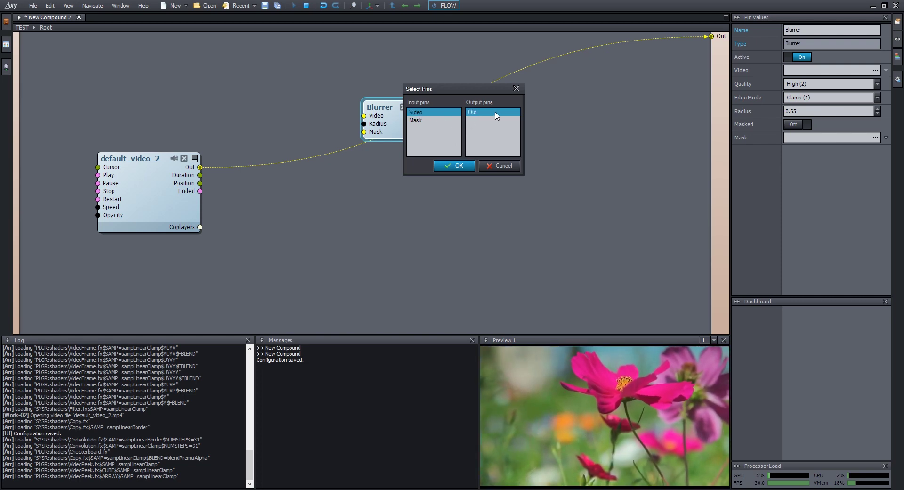
left_click(457, 166)
left_click_drag(405, 128, 408, 142)
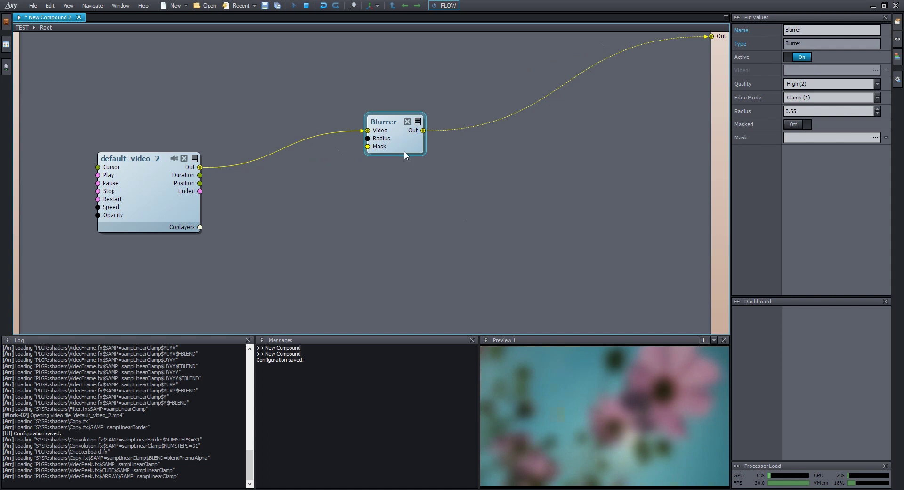
left_click_drag(403, 152, 380, 155)
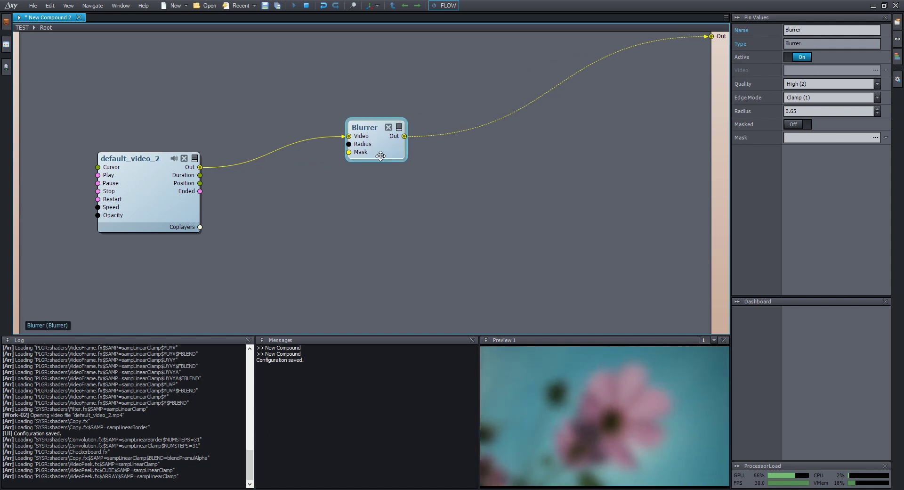
- Try different blur strengths on the Blurrer, ending with a Radius of 0.49
left_click(816, 111)
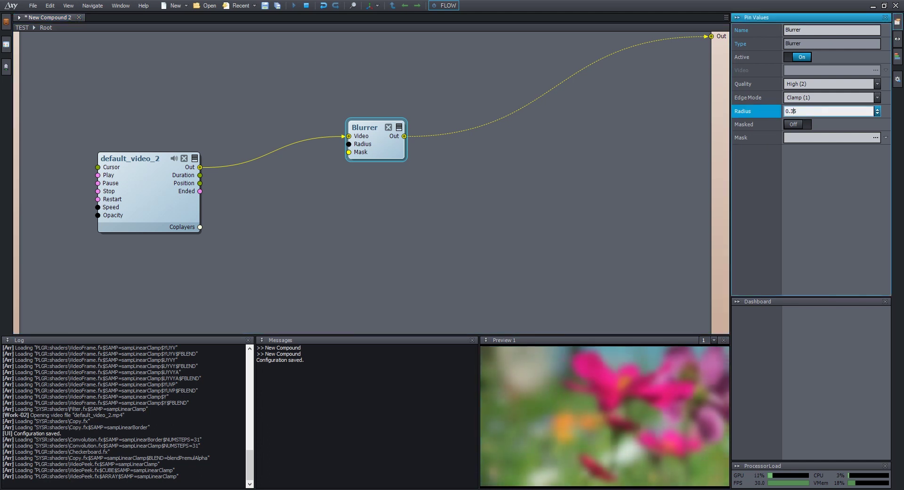
scroll(793, 111, "up", 6)
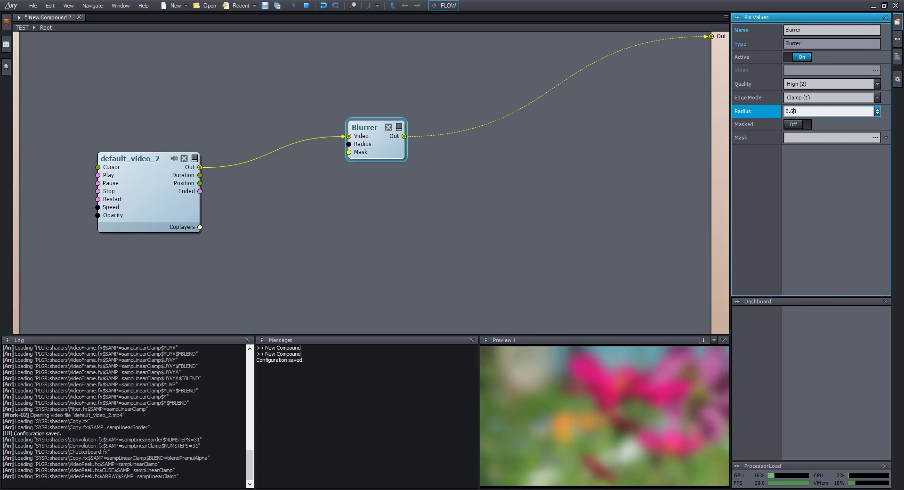
scroll(817, 112, "down", 3)
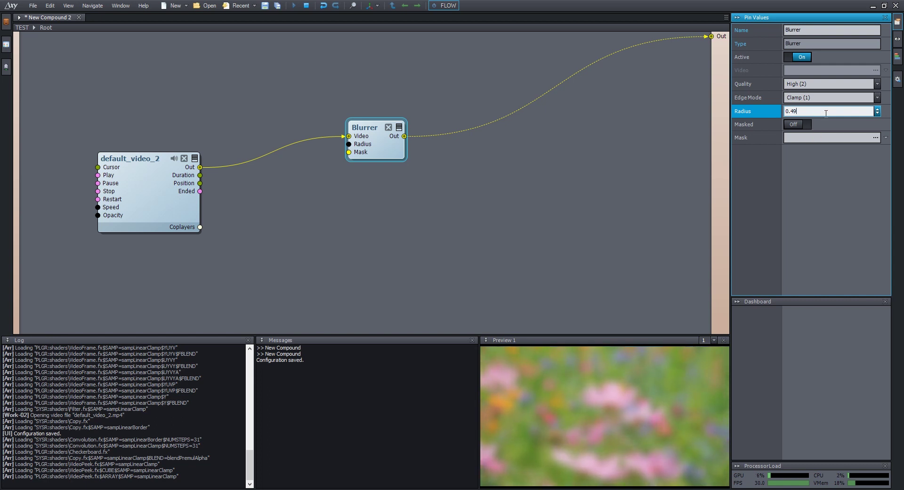
left_click(765, 160)
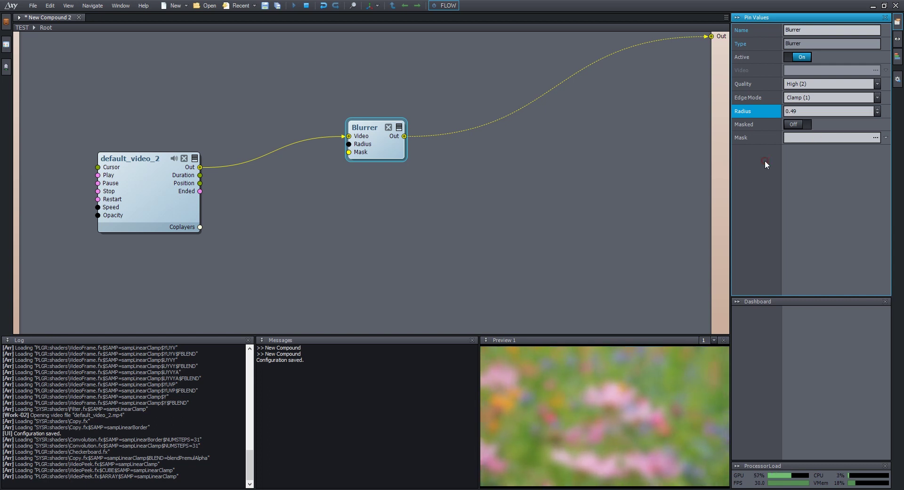
- Adjust individual digits of the Blurrer's Radius to reach 0.75
left_click(822, 112)
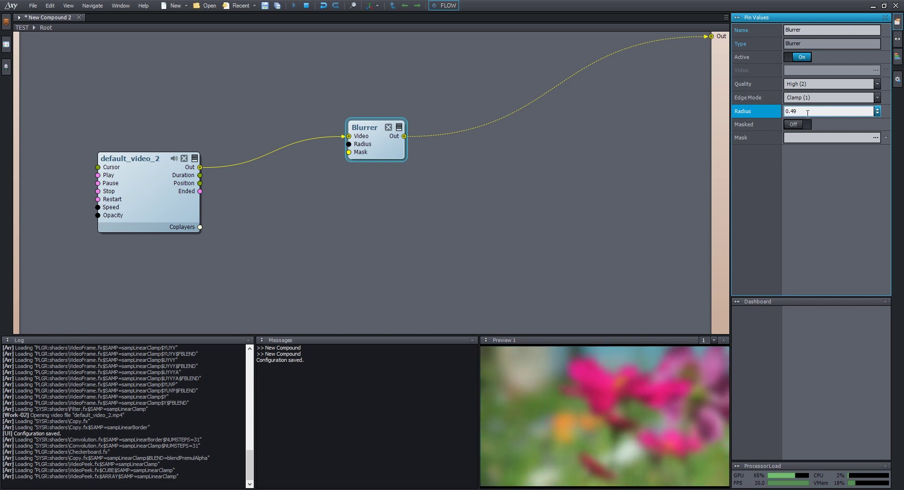
left_click(798, 111)
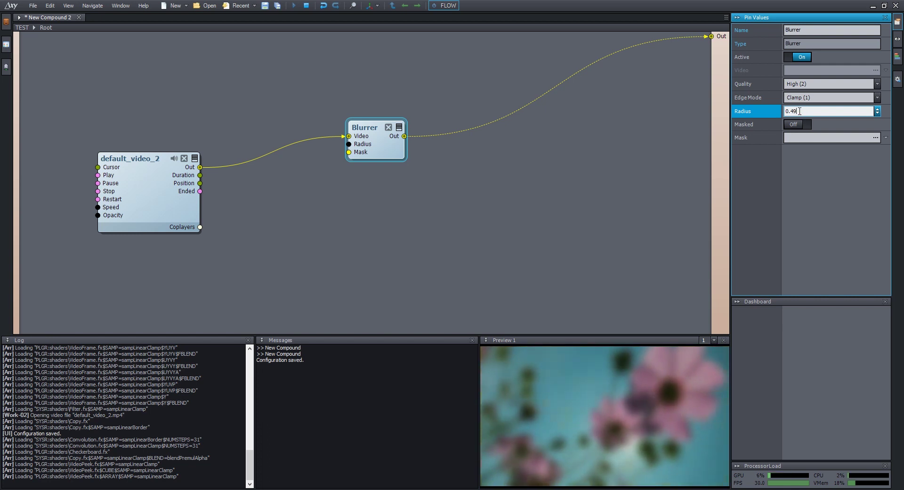
key("BackSpace")
key("BackSpace")
type("37")
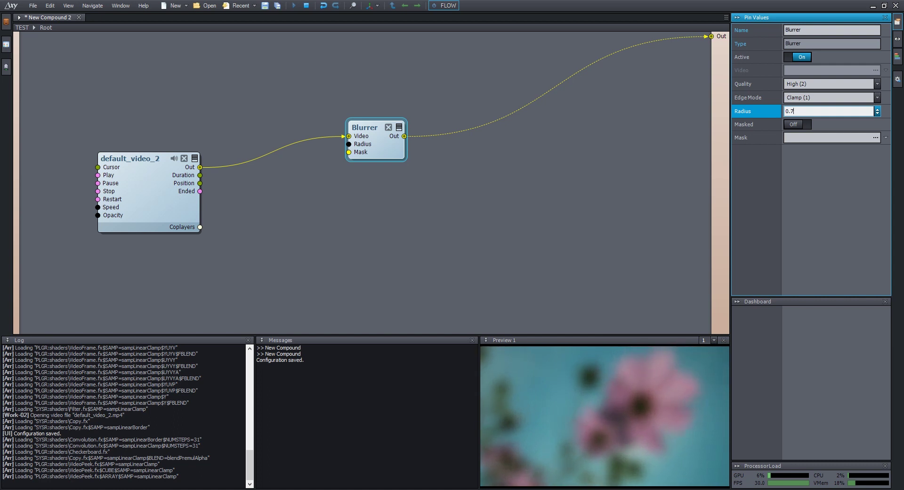
key("BackSpace")
key("BackSpace")
type("53")
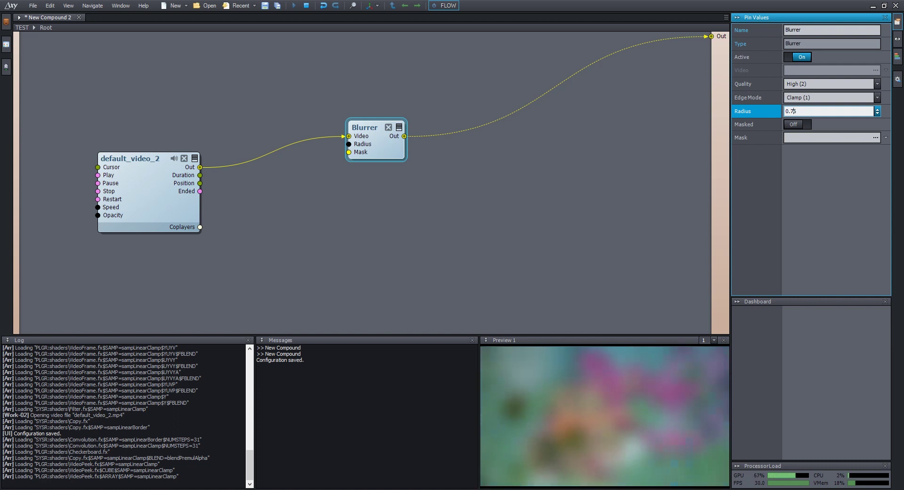
- Change the Blurrer's Radius to 0.67
key("BackSpace")
key("BackSpace")
key("BackSpace")
key("BackSpace")
type("1.43")
key("BackSpace")
key("BackSpace")
key("BackSpace")
key("BackSpace")
type("0.7")
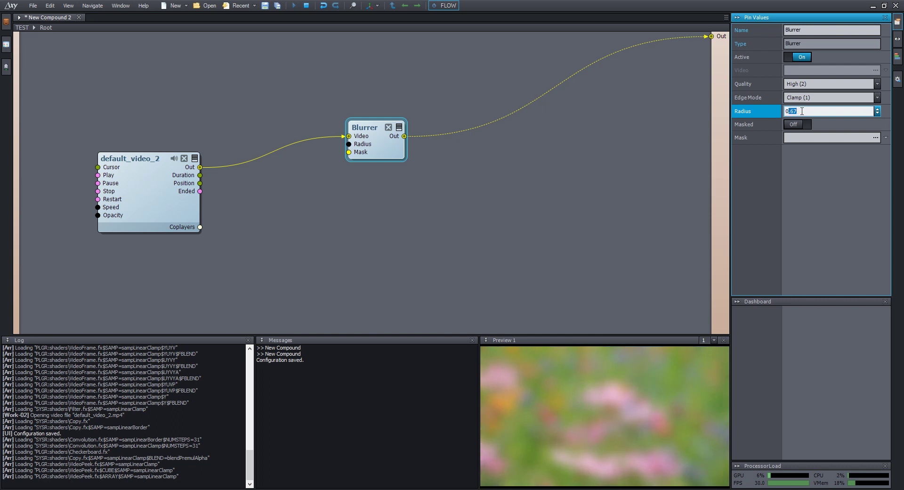
- Increase the Blurrer's Radius to 1.7
left_click_drag(801, 111, 799, 111)
key("BackSpace")
key("BackSpace")
key("BackSpace")
key("BackSpace")
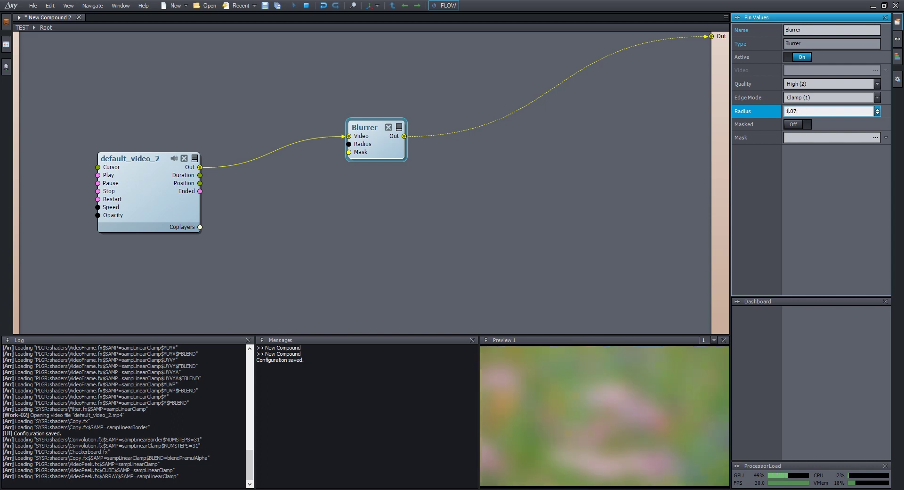
type("0.6")
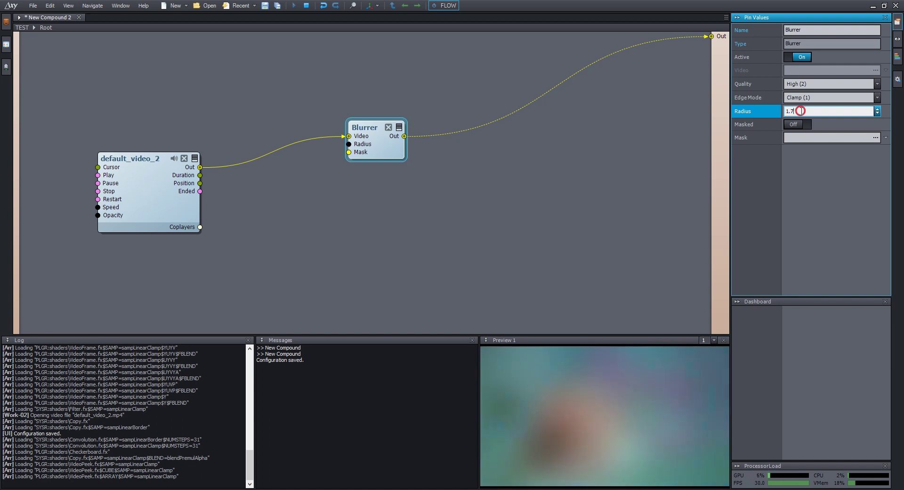
- Set the Blurrer's Radius to 2 and fine-tune it to 2.085
key("Delete")
key("Delete")
key("BackSpace")
type("2")
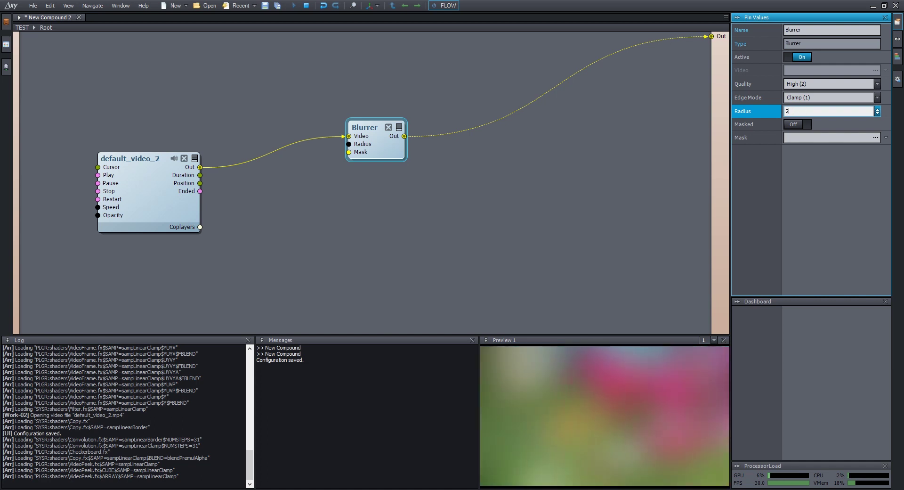
left_click(801, 110)
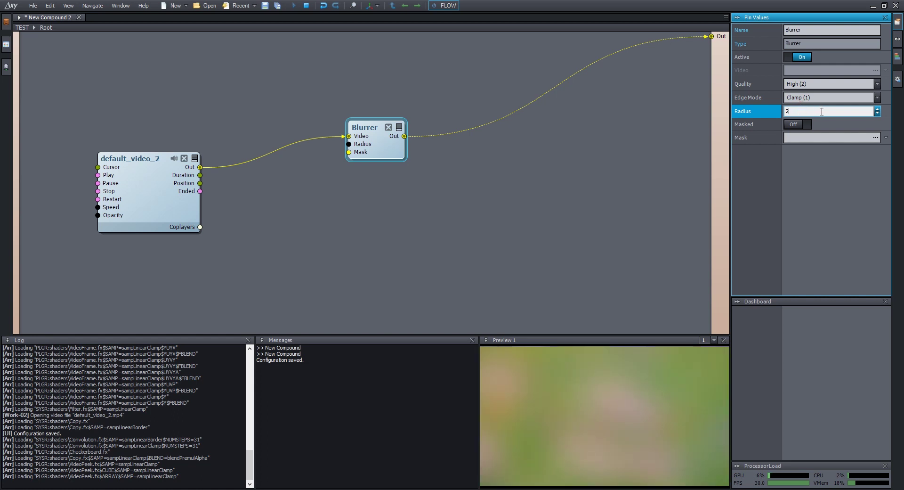
key("Down")
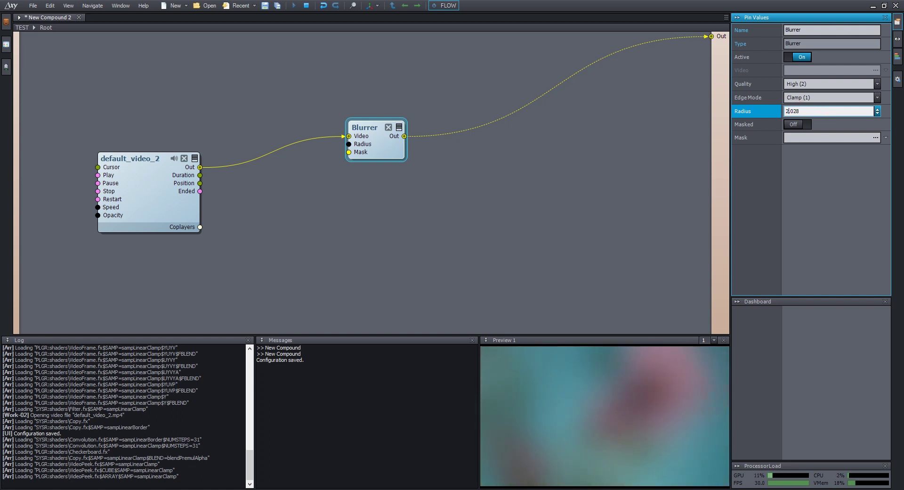
key("Up")
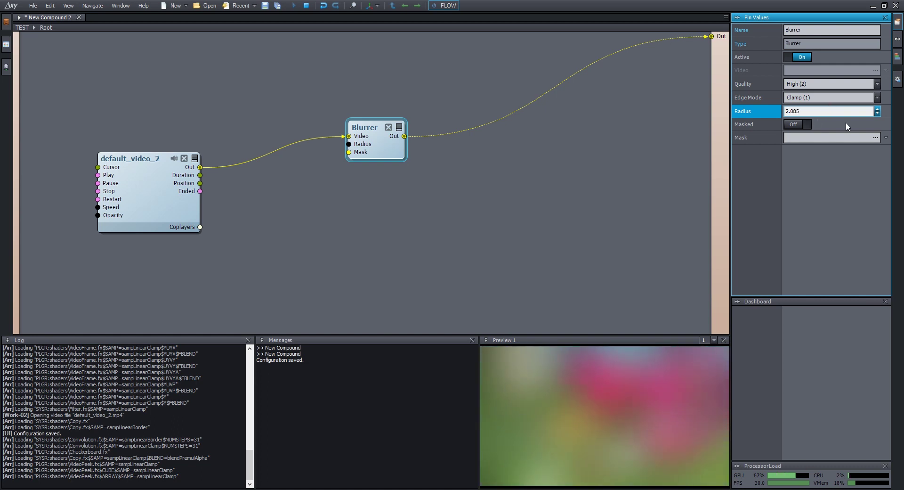
- Adjust individual digits of the Blurrer's Radius to reach 2.535
key("Left")
key("Left")
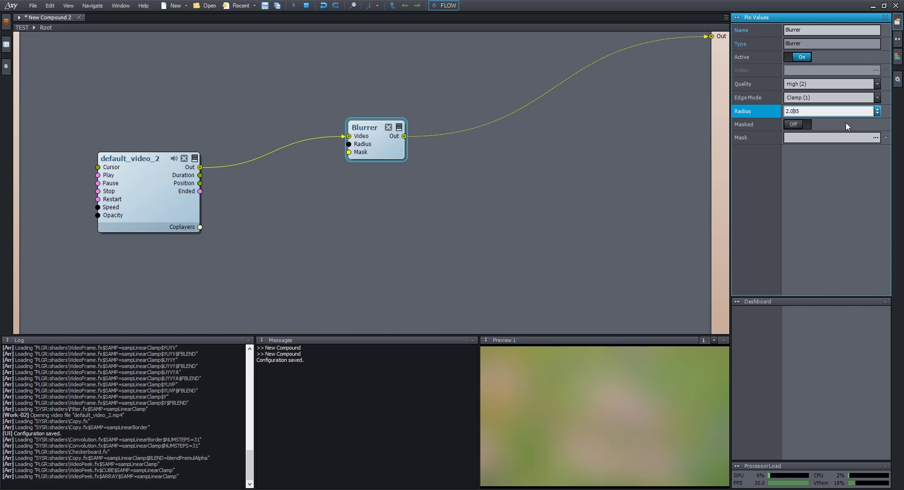
key("Up")
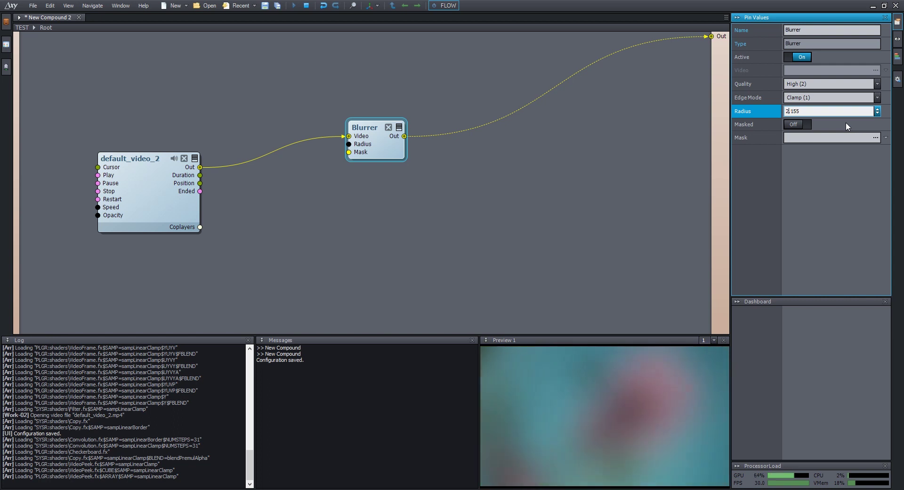
key("Down")
key("Down")
key("Down")
key("Up")
key("Up")
key("Up")
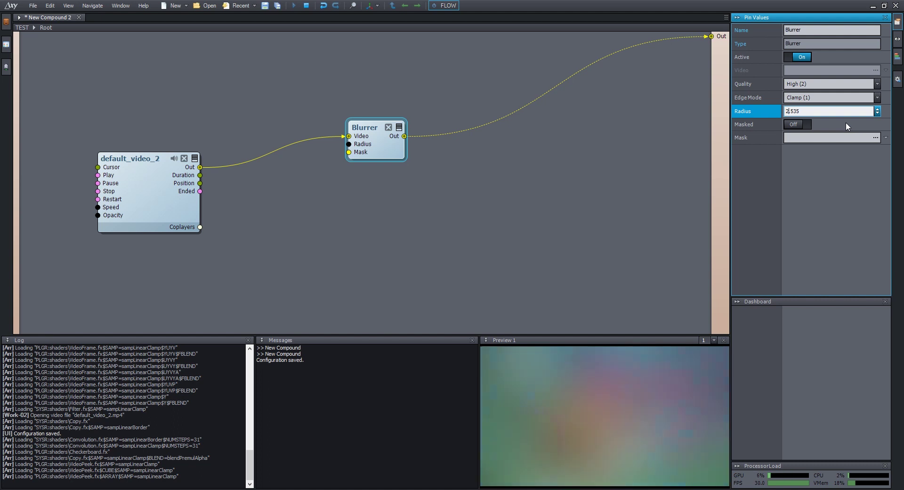
- Reset the Blurrer's Radius to 2 and lower it slightly to 1.991
key("ctrl+a")
type("5")
key("BackSpace")
type("2")
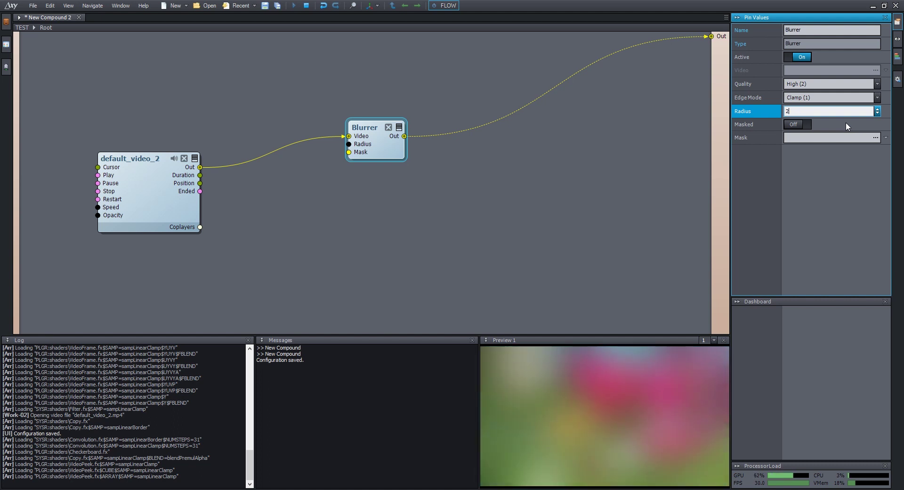
key("Down")
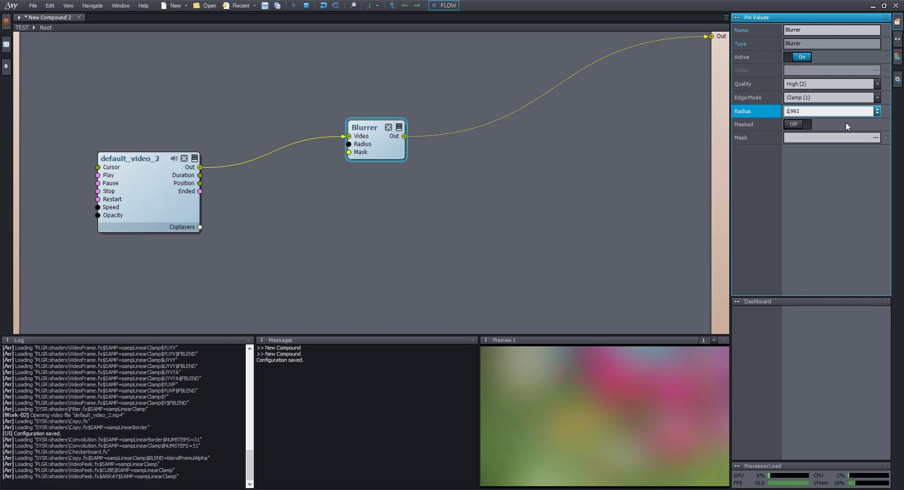
key("Down")
key("Down")
left_click(467, 293)
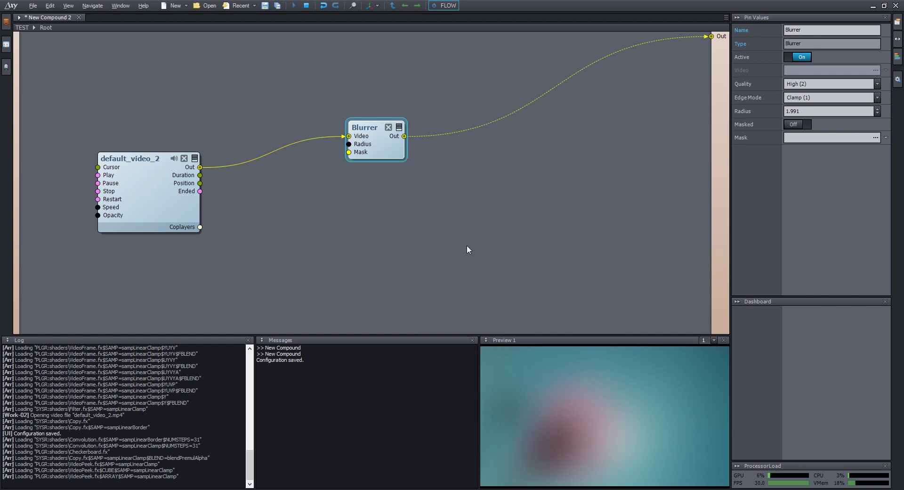
- Insert an Adjuster module in the empty area below the Blurrer's output connection
left_click(530, 224)
double_click(530, 224)
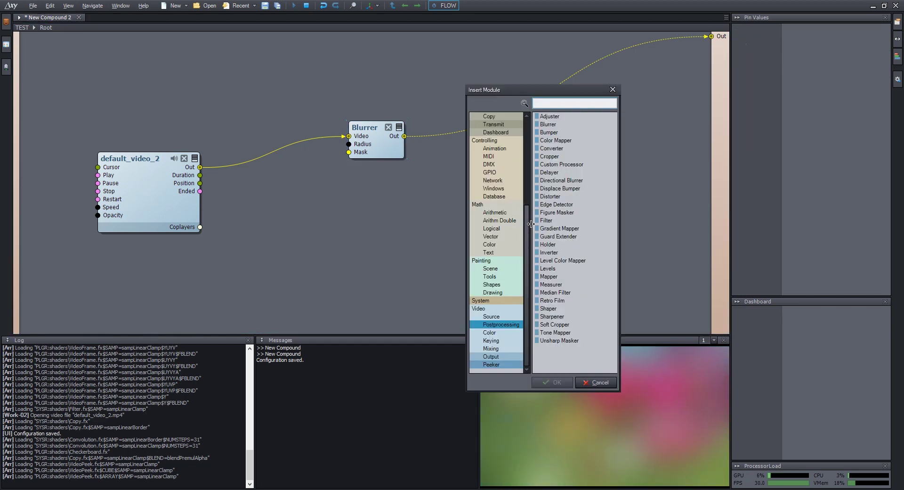
type("adju")
key("Return")
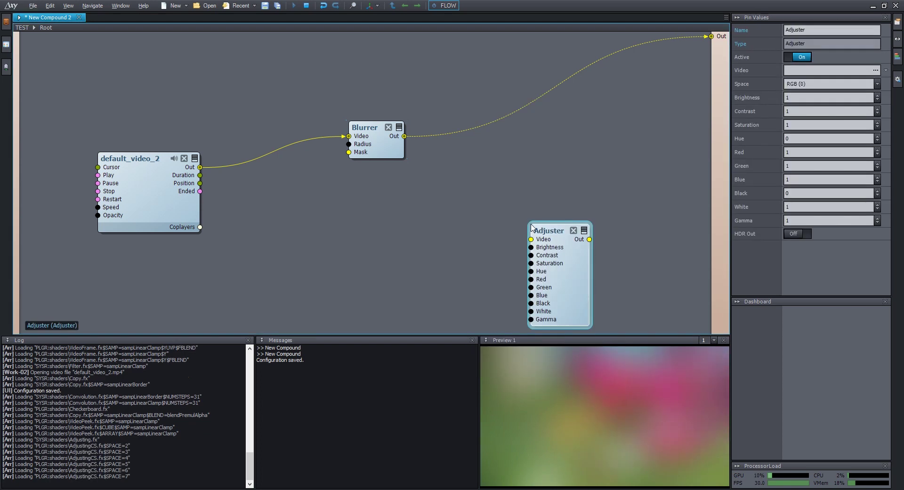
- Place the Adjuster into the connection between default_video_2 and the Blurrer, and lower the Blurrer's Radius to 0.761
left_click_drag(390, 147, 499, 151)
left_click_drag(369, 203, 319, 133)
left_click_drag(509, 151, 523, 151)
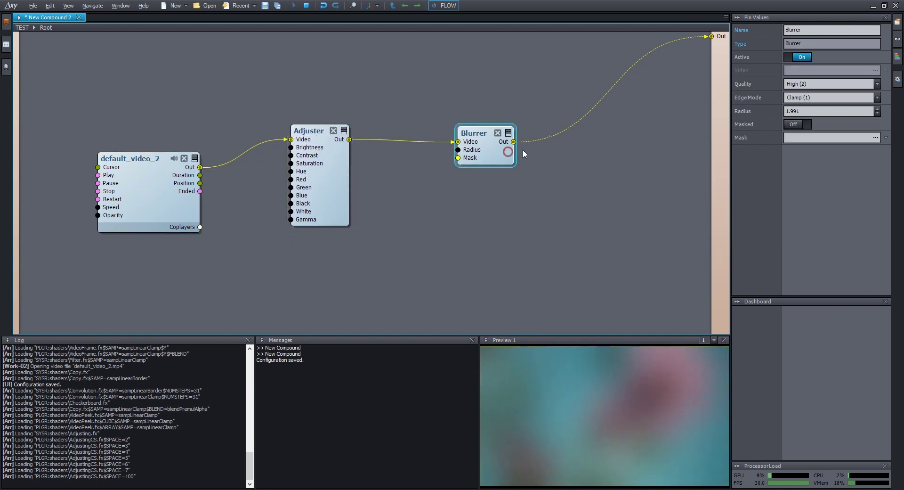
left_click(817, 111)
type("0.761")
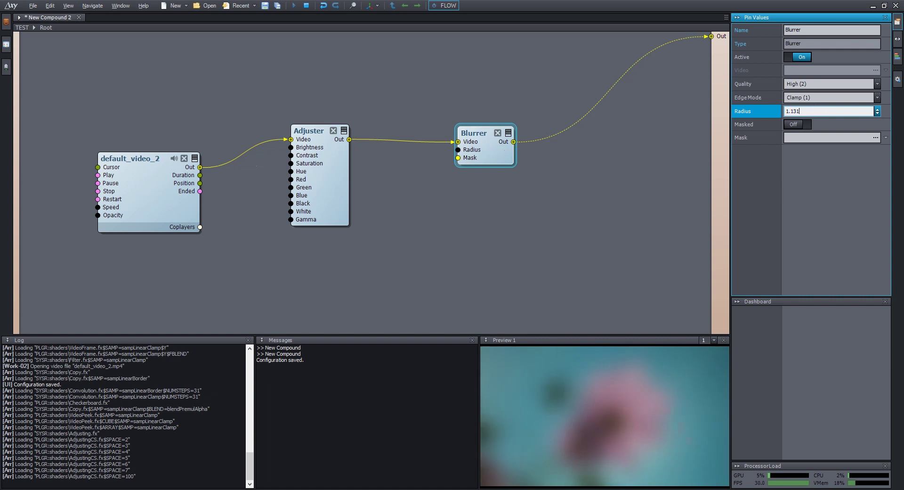
- Try a Brightness of 1.59 and a Contrast of 2.16 on the Adjuster, undoing each change
left_click(337, 172)
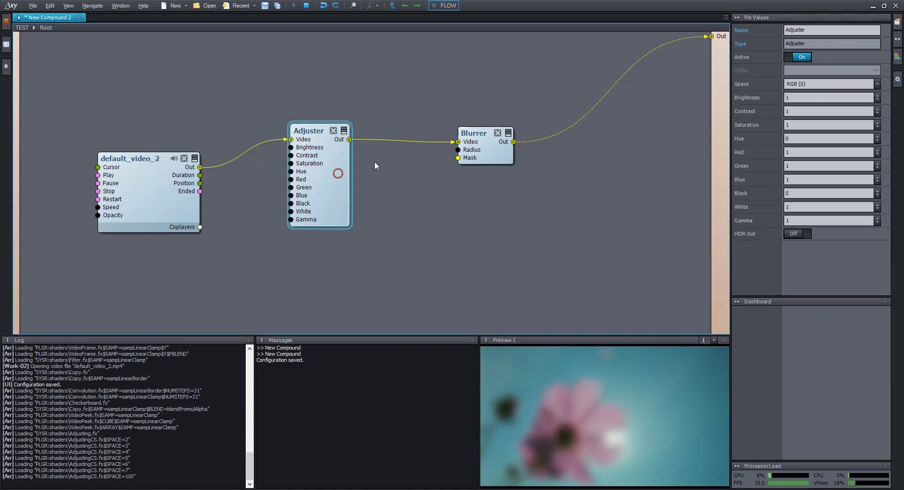
left_click(809, 96)
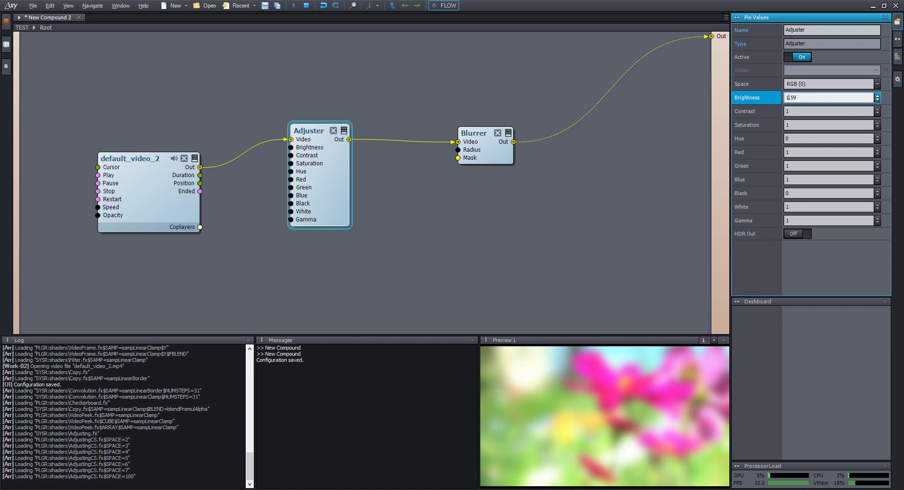
left_click(815, 111)
type("2.16")
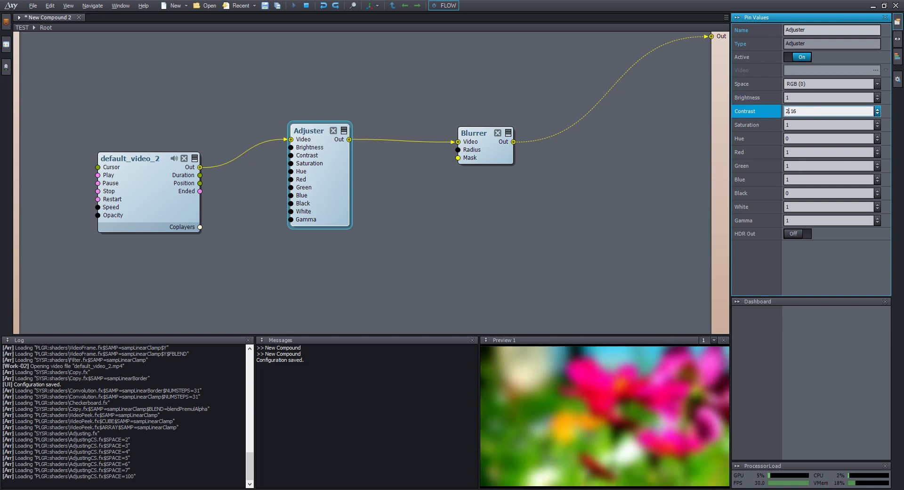
key("ctrl+z")
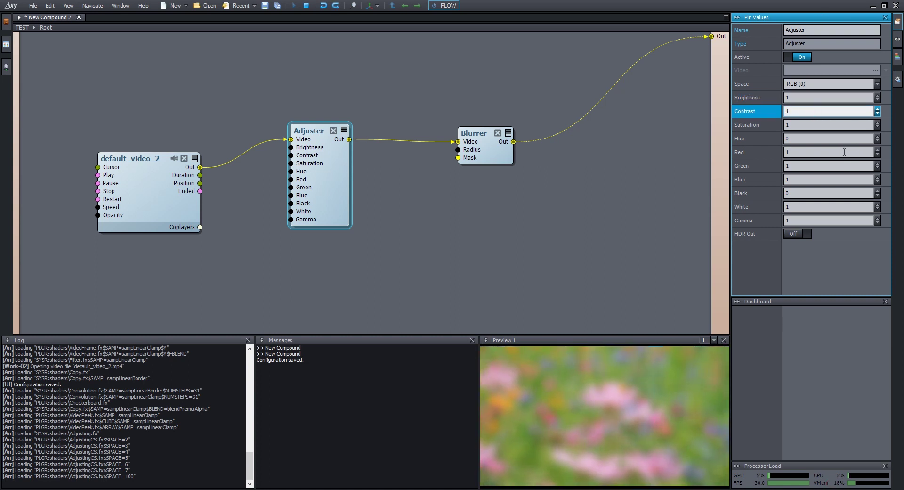
- Raise the Adjuster's Hue to 0.82 to shift the video's colours
left_click(810, 140)
type("0.19")
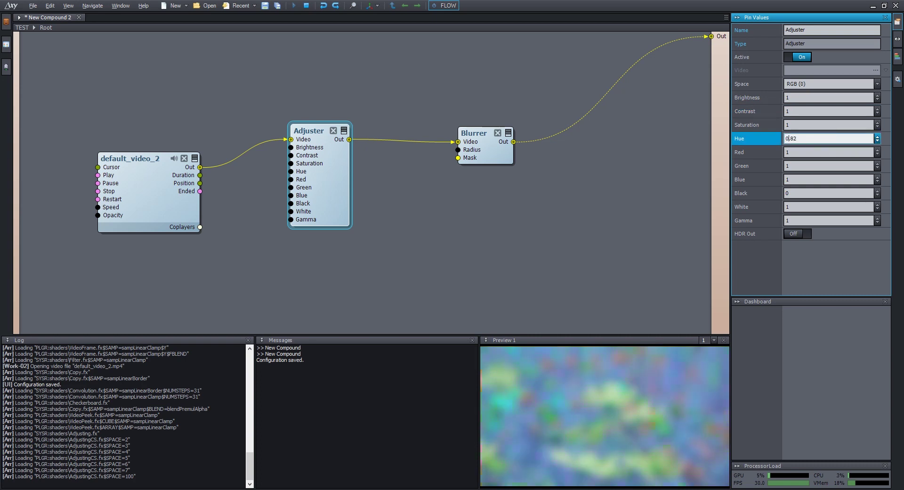
- Insert a Placer module into the connection between the Adjuster and the Blurrer
double_click(406, 165)
type("p")
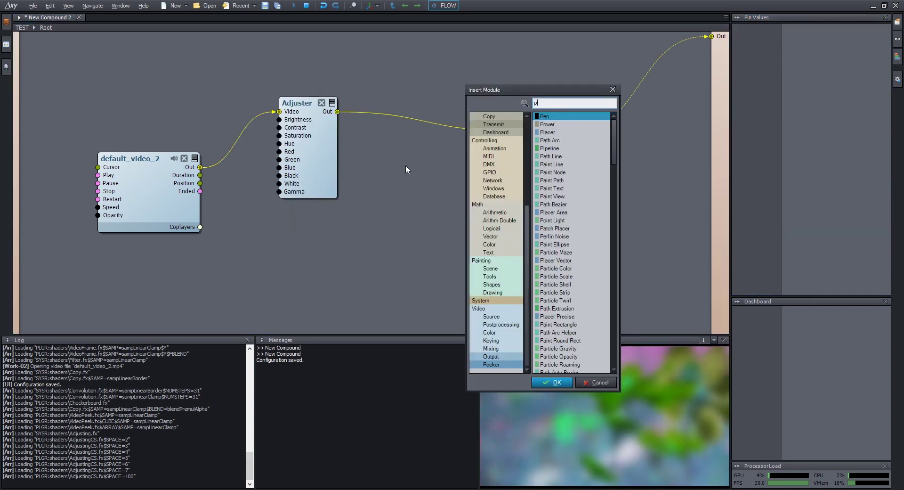
type("lacer")
key("Return")
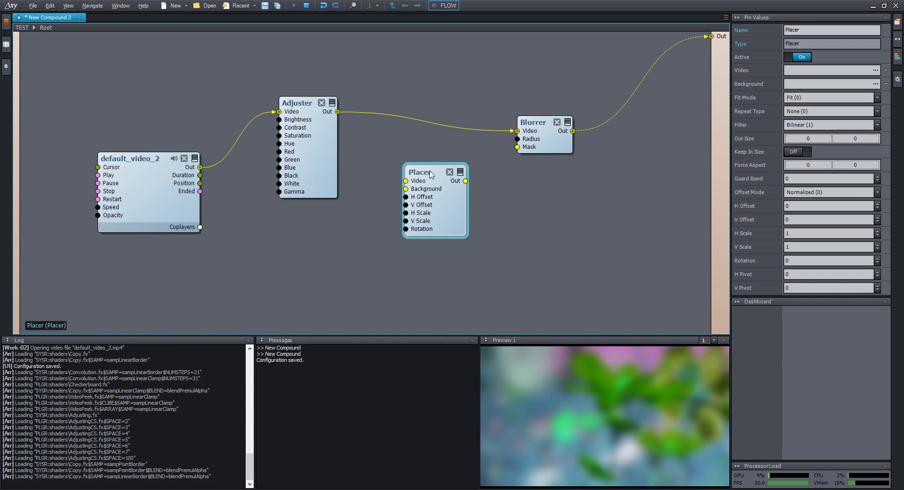
left_click_drag(429, 174, 436, 123)
left_click(486, 161)
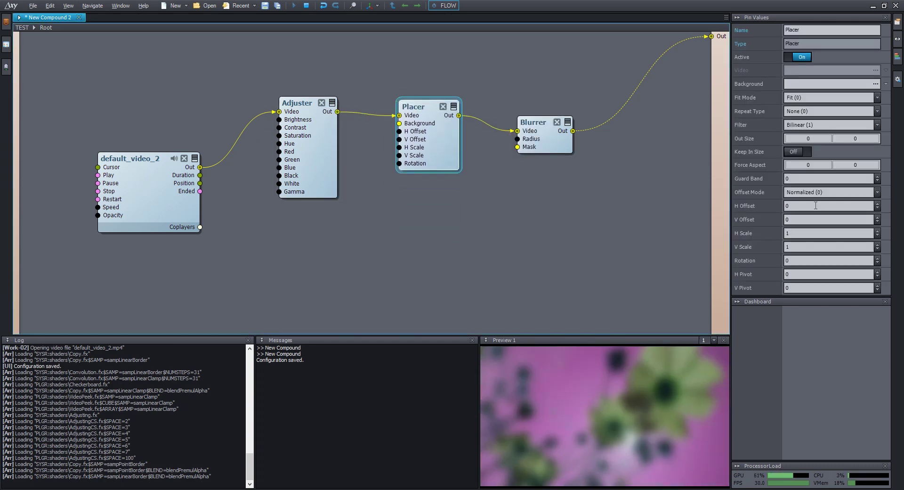
- Try shifting the picture with the Placer, using an H Offset of 0.54 and a V Offset of -0.54
left_click(828, 205)
type(".54")
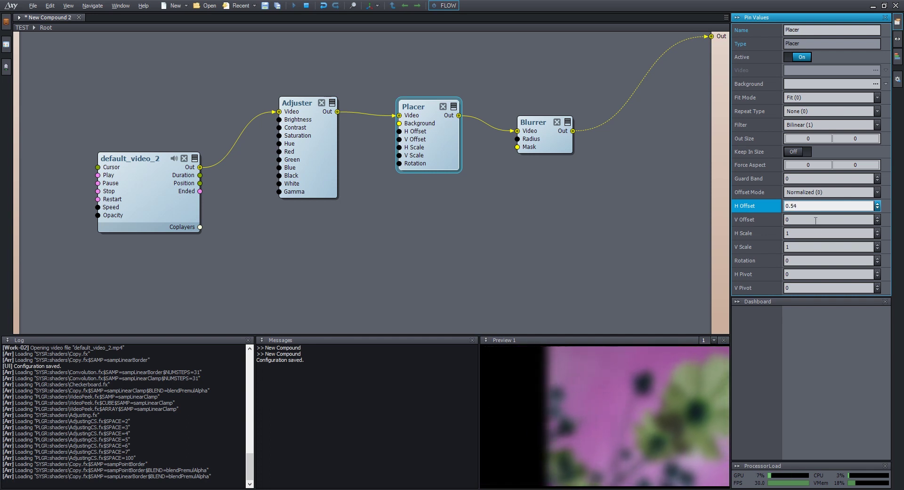
left_click(815, 219)
type("-0.36")
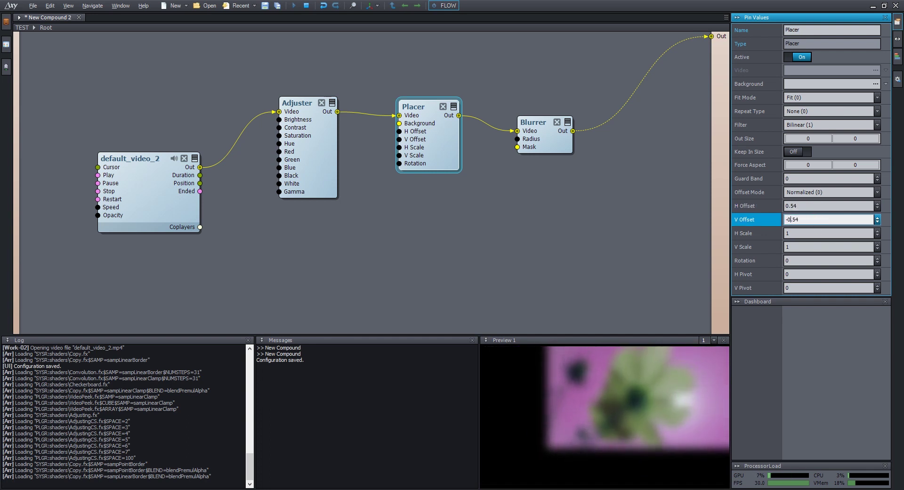
- Try shrinking the picture with the Placer, using an H Scale of 0.49 and a V Scale of 0.89
left_click(788, 233)
type("0.27")
key("BackSpace")
key("BackSpace")
type("49")
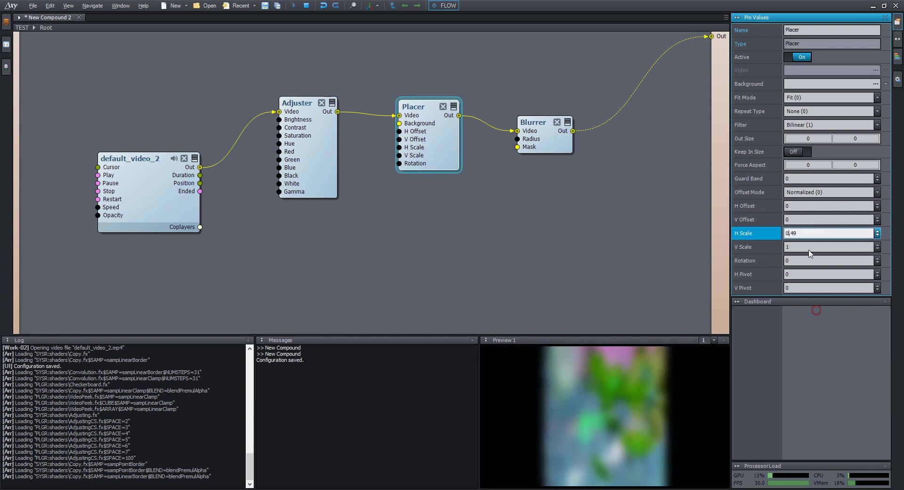
left_click(800, 246)
type("0.89")
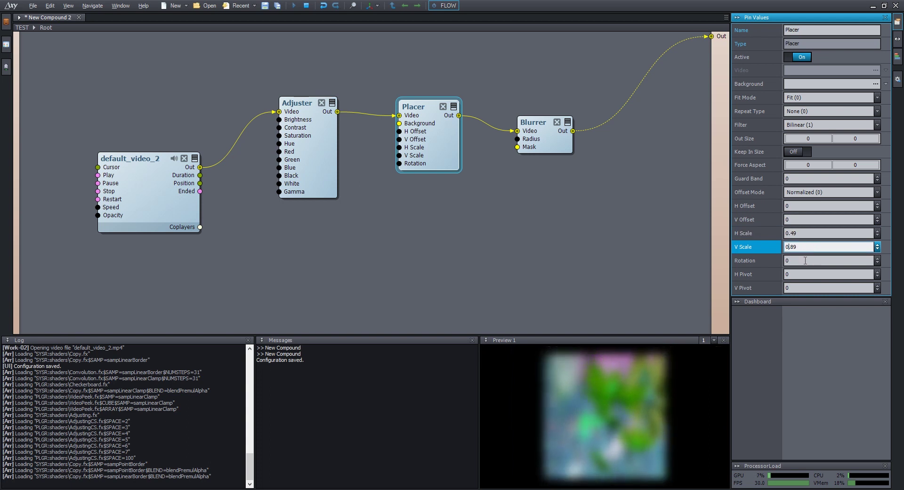
- Try rotating the picture with the Placer by setting Rotation to 87
left_click(804, 259)
key("BackSpace")
type("87")
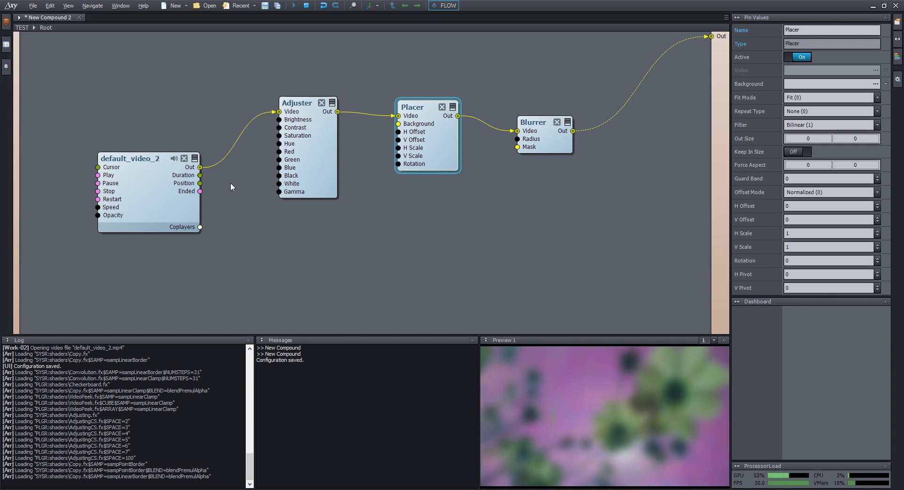
- Preview the video signal carried by the connection from default_video_2 to the Adjuster
mouse_move(229, 153)
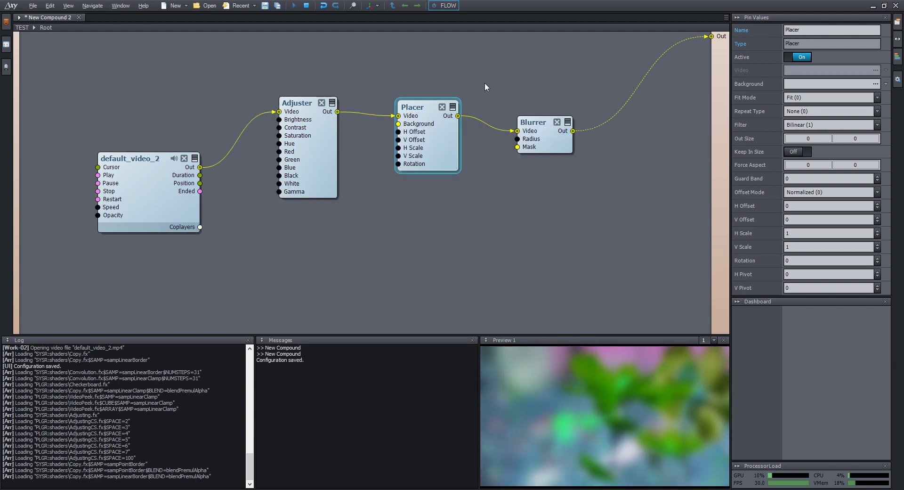
mouse_move(610, 125)
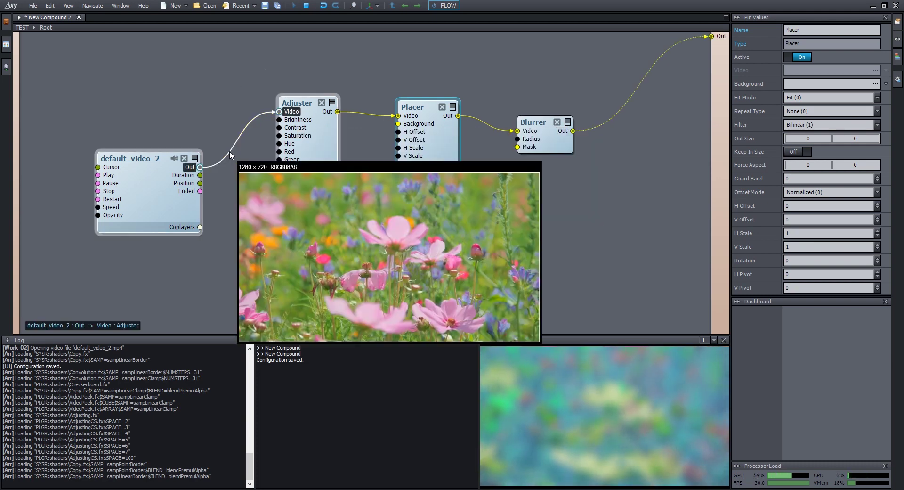
mouse_move(191, 170)
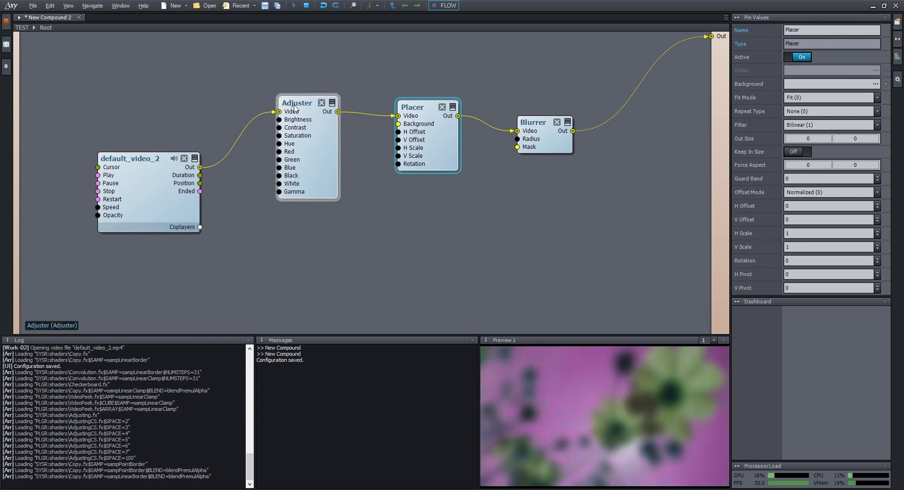
mouse_move(293, 113)
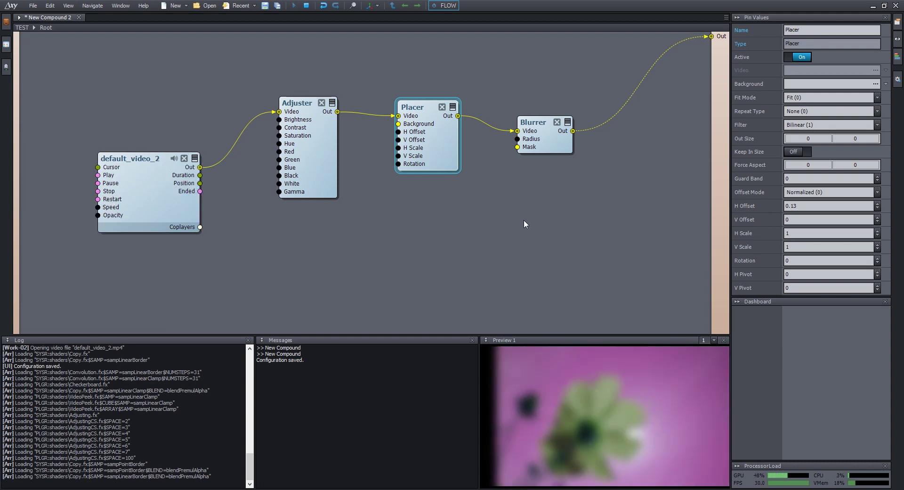
- Select the Placer and raise its H Offset to 0.27
left_click(308, 155)
left_click(452, 147)
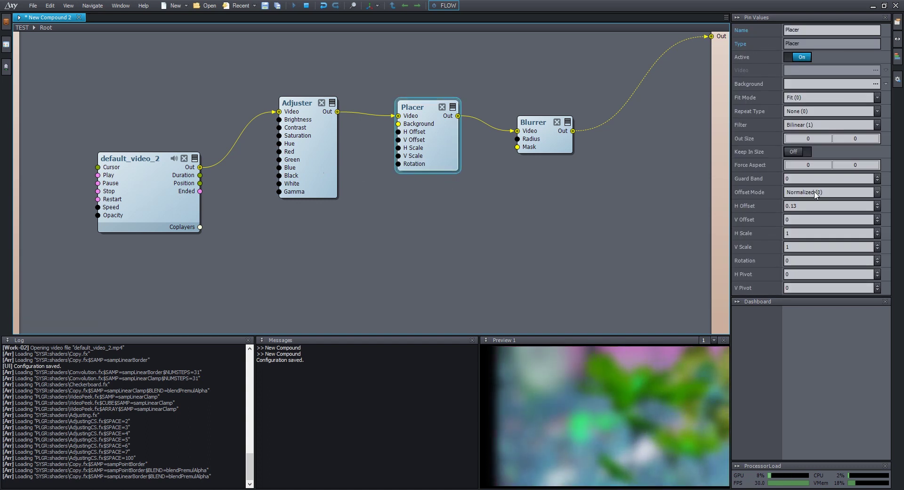
left_click(772, 17)
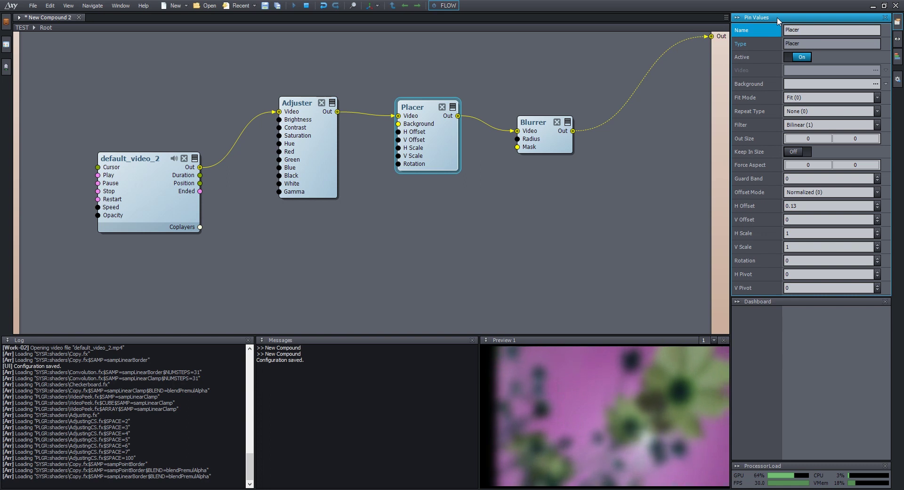
left_click(759, 205)
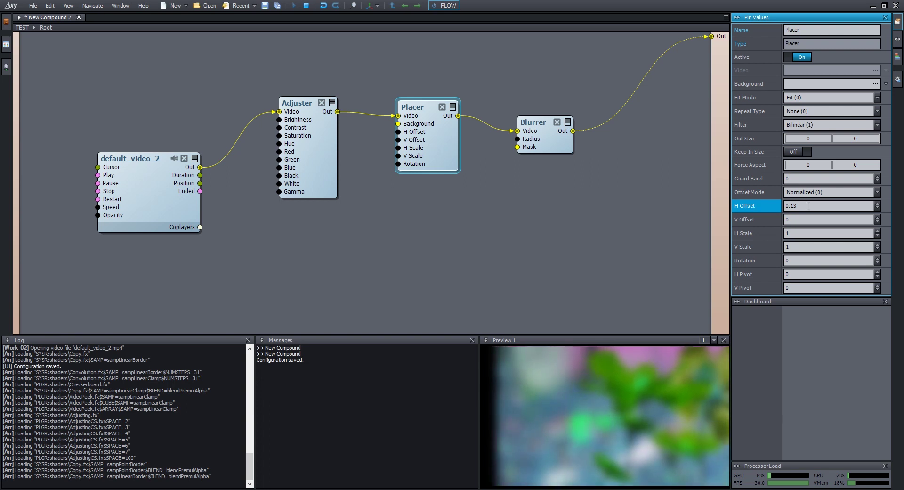
left_click_drag(807, 205, 787, 205)
scroll(787, 205, "up", 20)
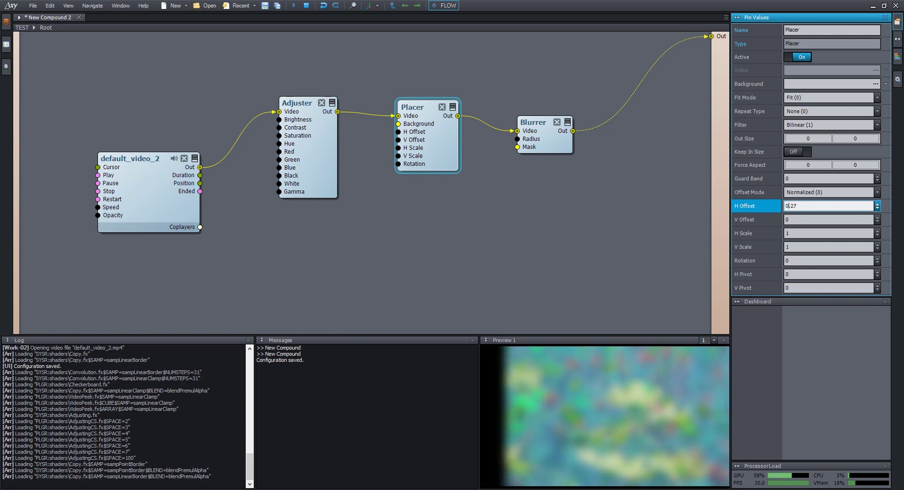
- Try shifting the picture horizontally with the Placer, using an H Offset of 0.7
scroll(787, 205, "up", 5)
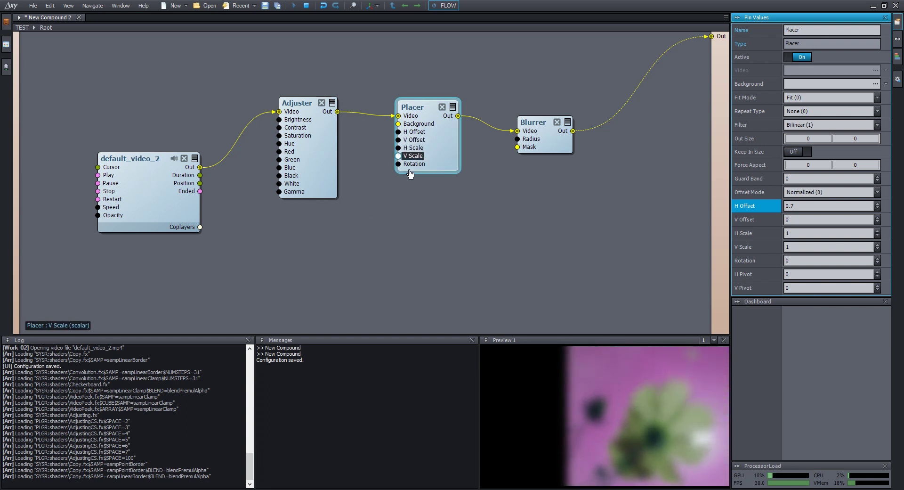
left_click(397, 248)
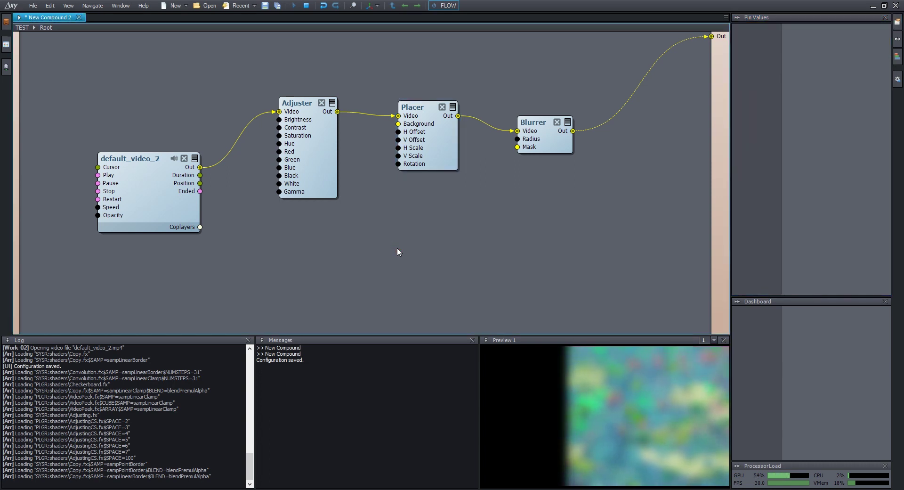
left_click(415, 151)
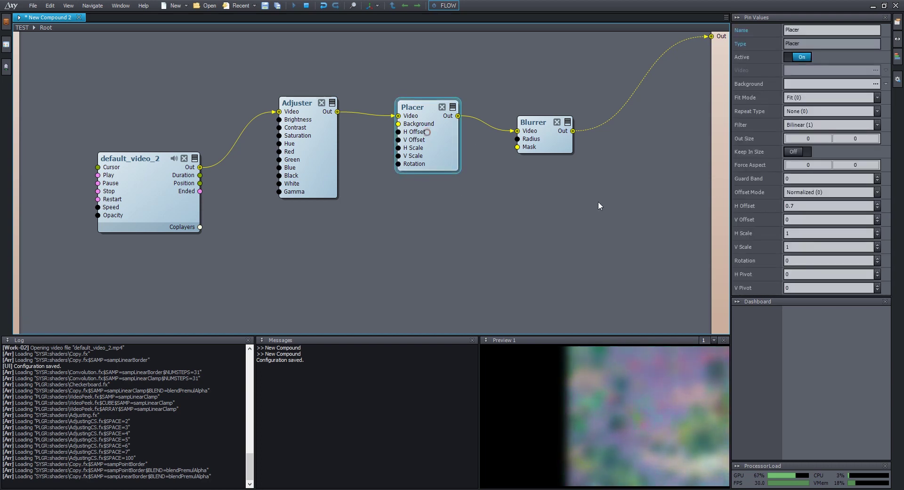
- Insert an LFO module and place it in the empty area below the Adjuster
double_click(374, 241)
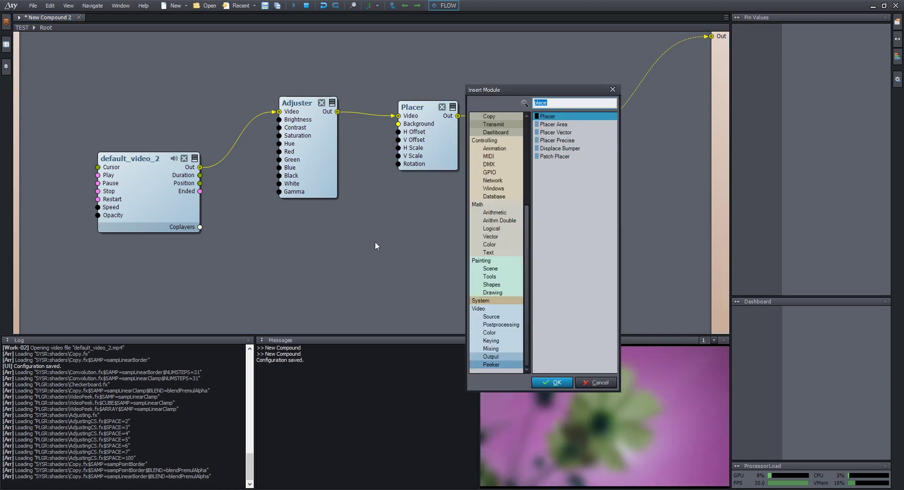
type("lfo")
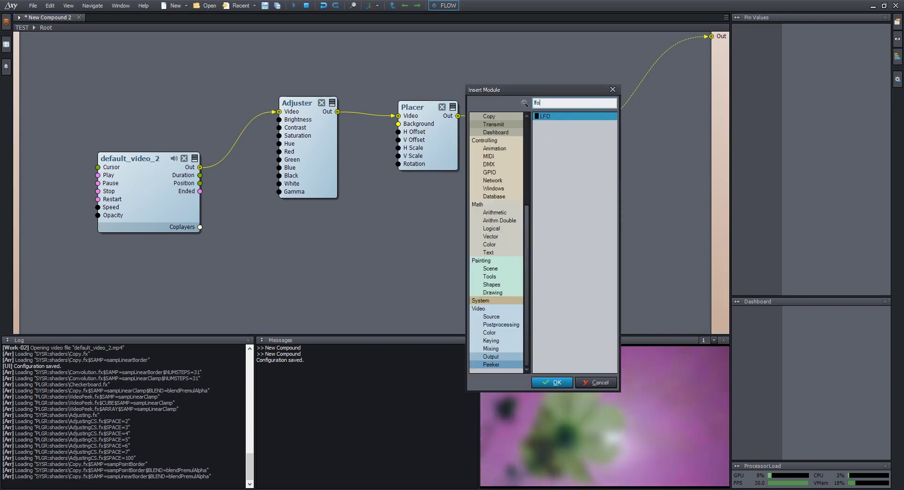
key("Return")
left_click_drag(408, 250, 370, 241)
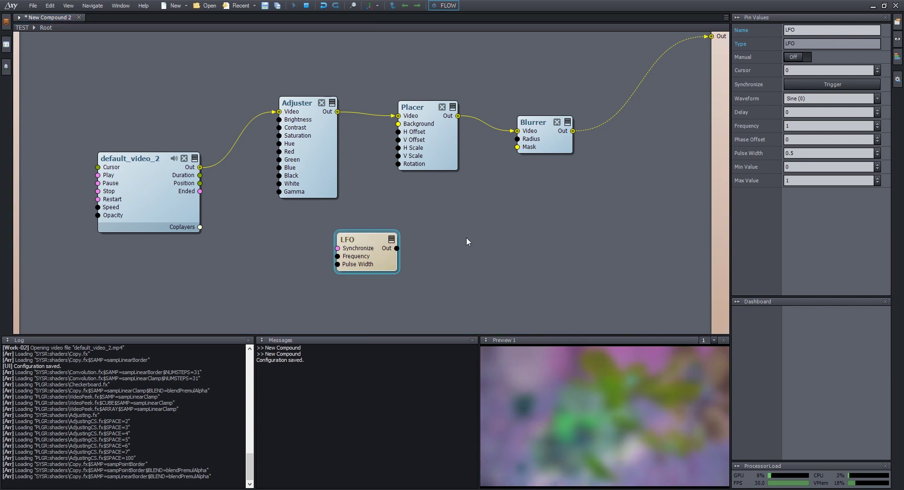
left_click_drag(353, 239, 340, 242)
mouse_move(378, 256)
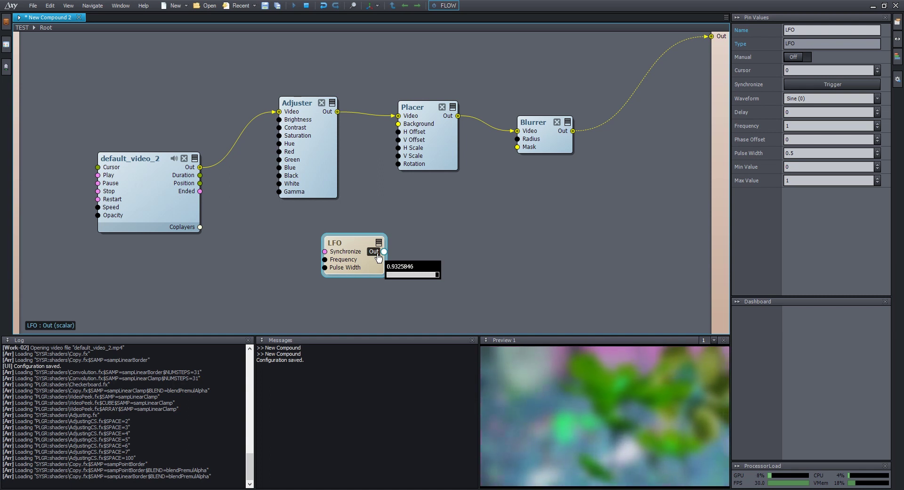
left_click_drag(379, 257, 348, 259)
- Review the Waveform options available for the LFO, keeping Sine
left_click(809, 99)
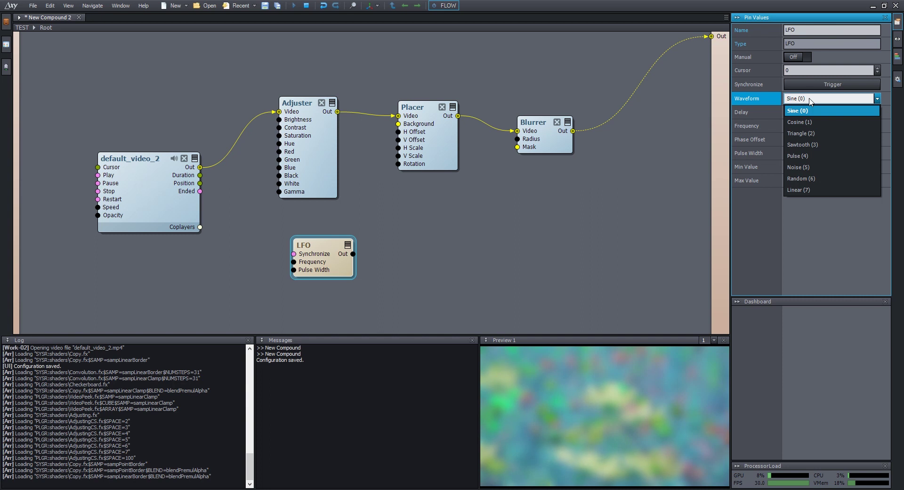
left_click(808, 99)
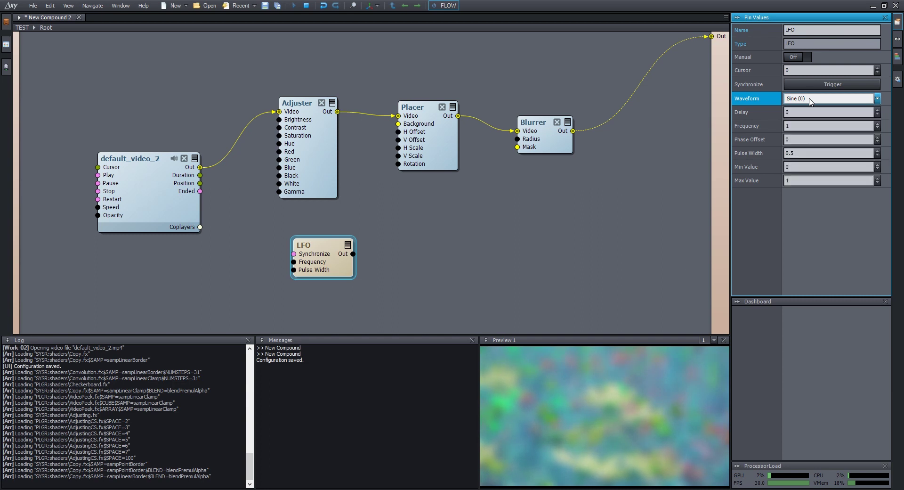
left_click(809, 99)
left_click(809, 99)
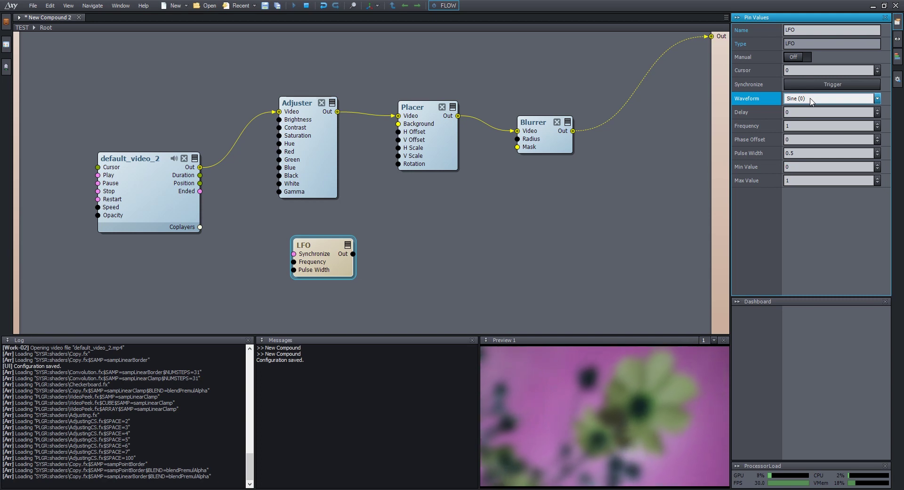
- Connect the LFO's output to both the H Scale and V Scale inputs of the Placer
left_click_drag(344, 259, 330, 259)
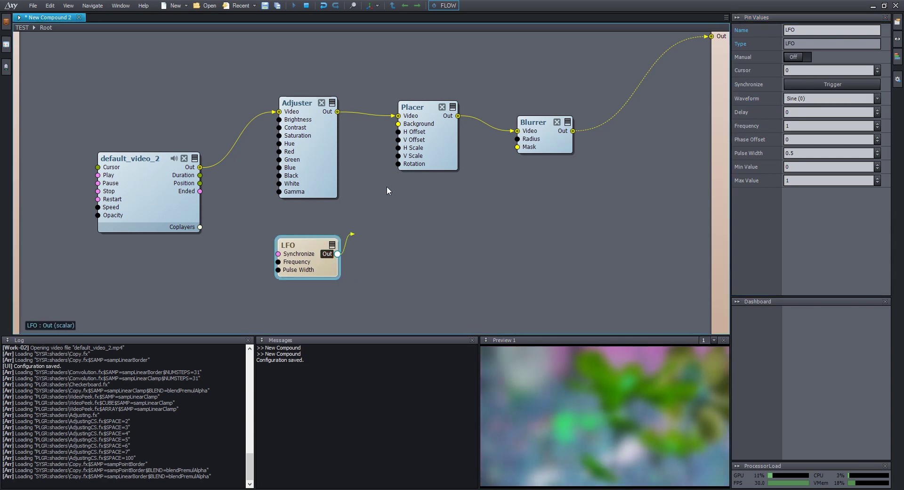
left_click_drag(387, 190, 406, 151)
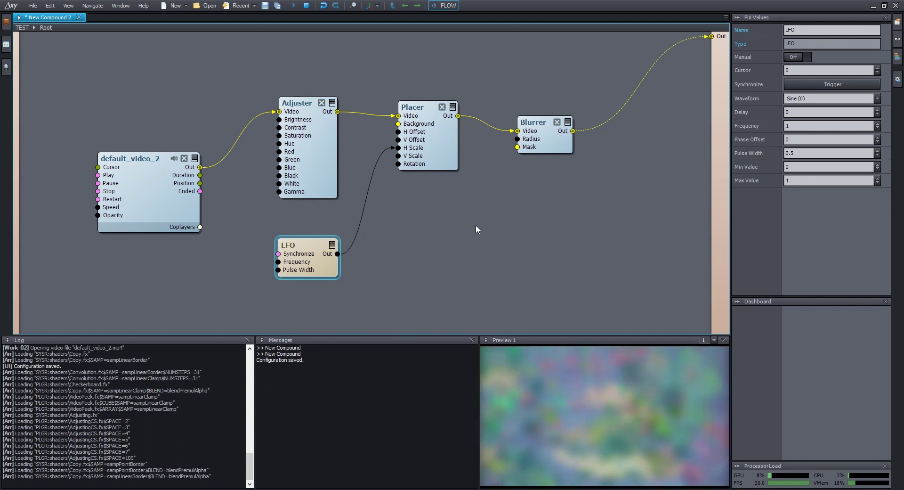
left_click_drag(329, 255, 406, 160)
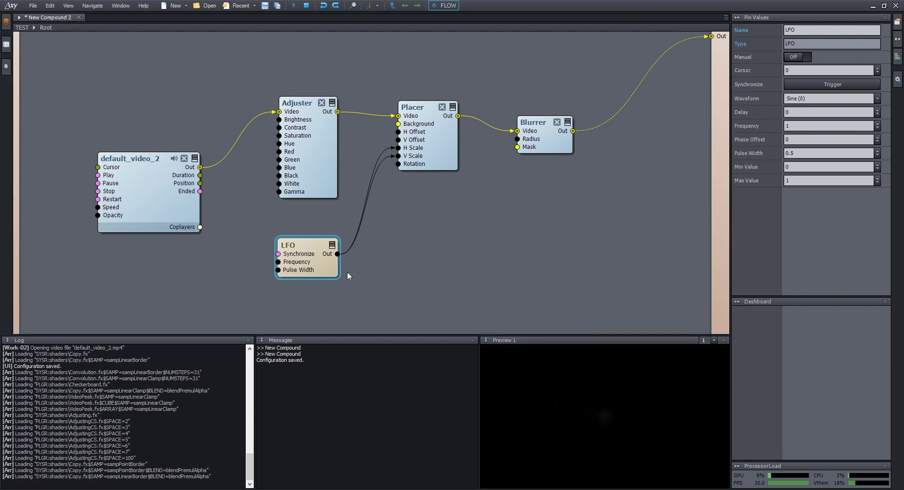
- Set the LFO's Min Value to 0.18 and its Max Value to 0.89
left_click(808, 167)
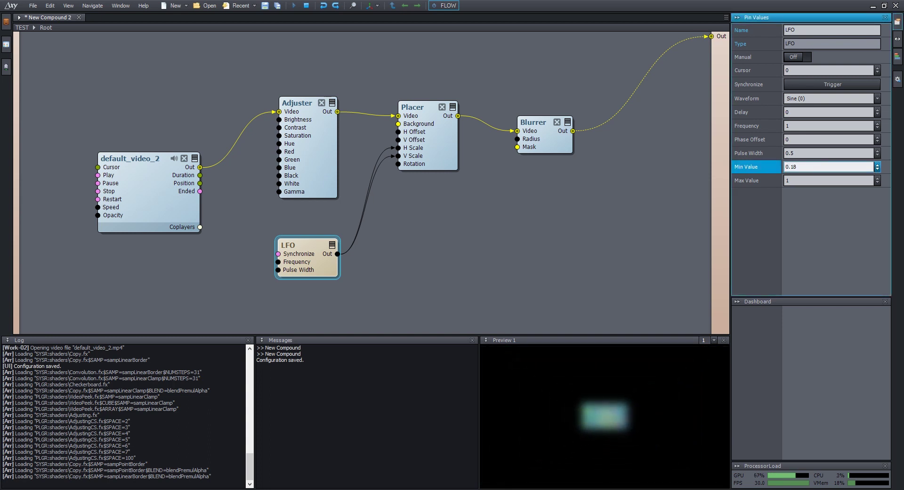
left_click(810, 180)
scroll(810, 180, "down", 1)
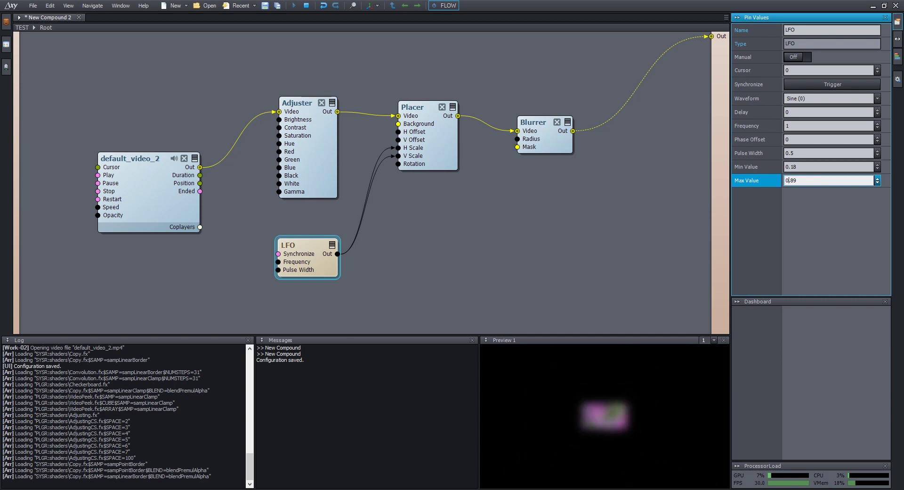
- Insert a second LFO module below the Placer and connect its output to the Blurrer's Radius input
double_click(504, 232)
double_click(503, 229)
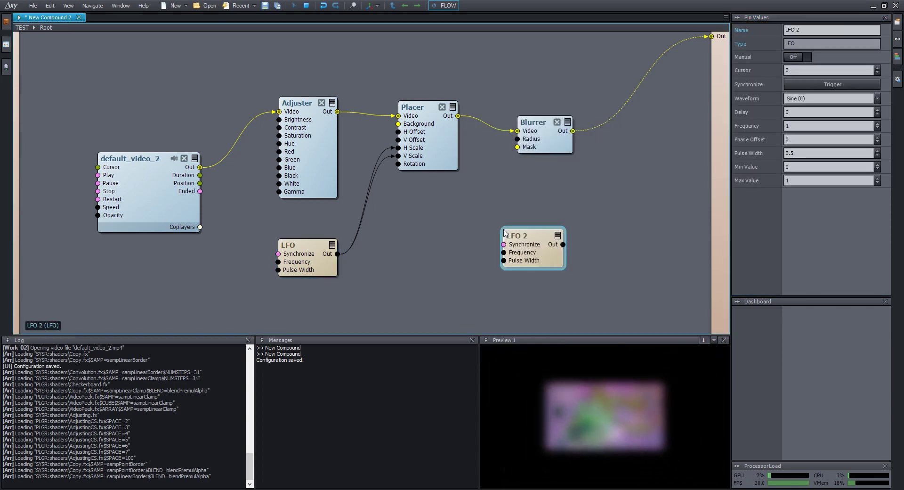
left_click_drag(472, 234, 443, 239)
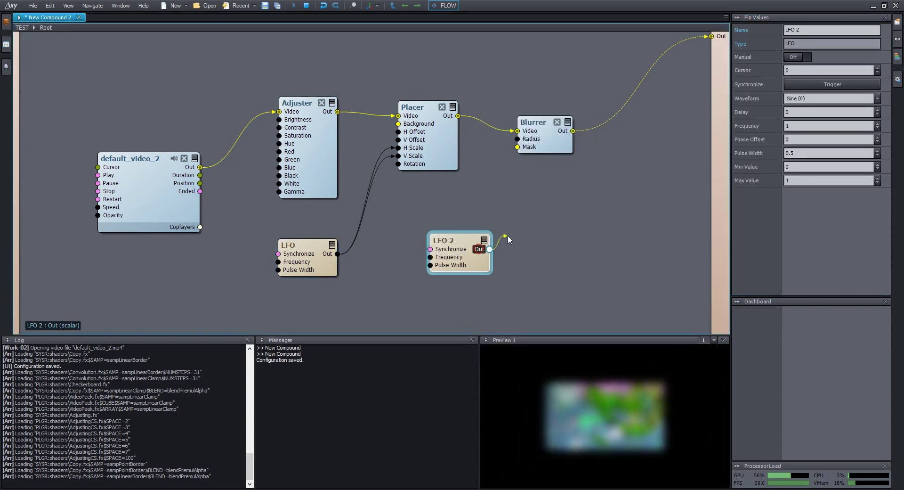
left_click_drag(507, 235, 525, 140)
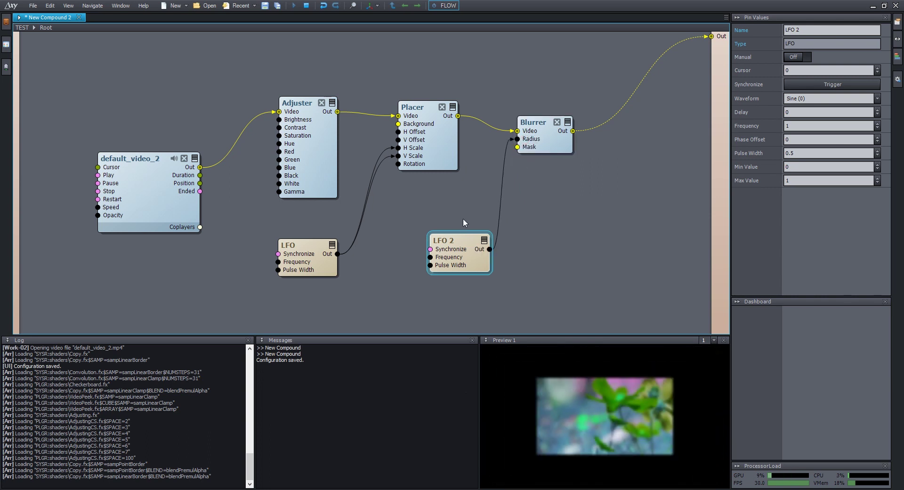
left_click_drag(473, 237, 464, 237)
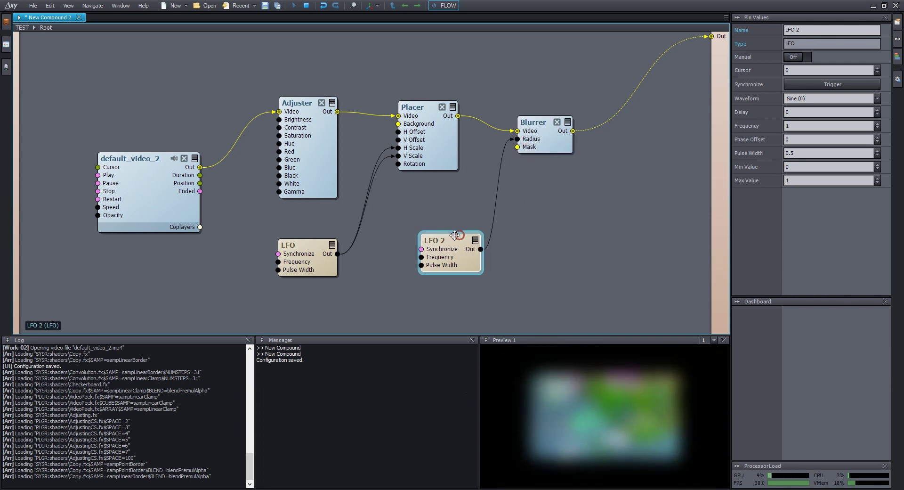
- Set the Max Value of LFO 2 to 2.43 and the Frequency of the first LFO to 0.43
left_click(800, 177)
type("13")
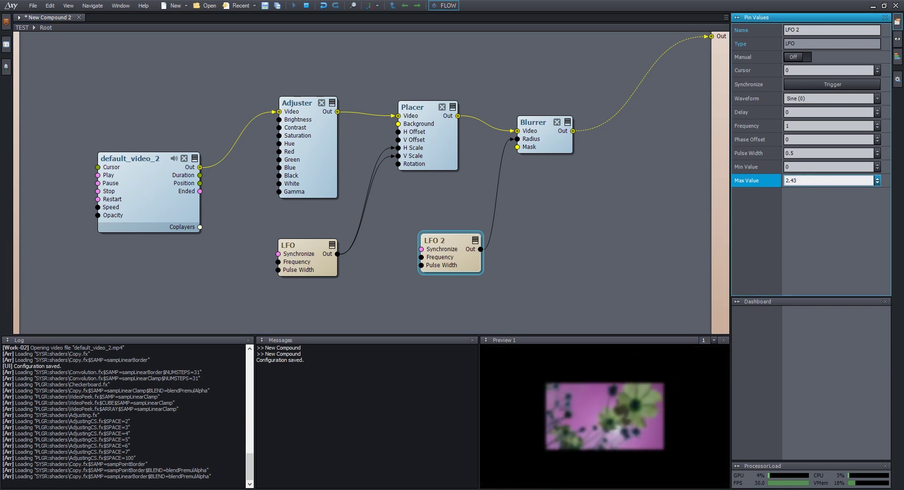
left_click(299, 246)
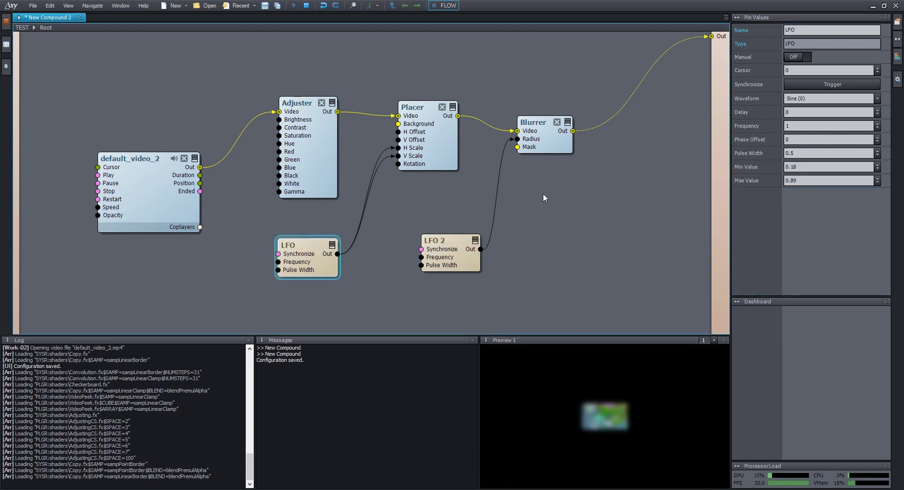
left_click(810, 126)
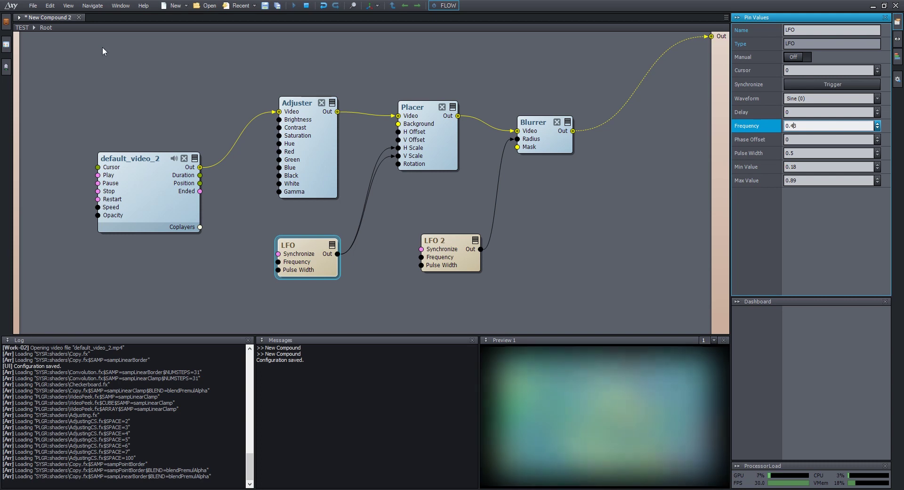
- Start saving the compound and create a new project named Practising in the default Projects root folder
left_click(33, 6)
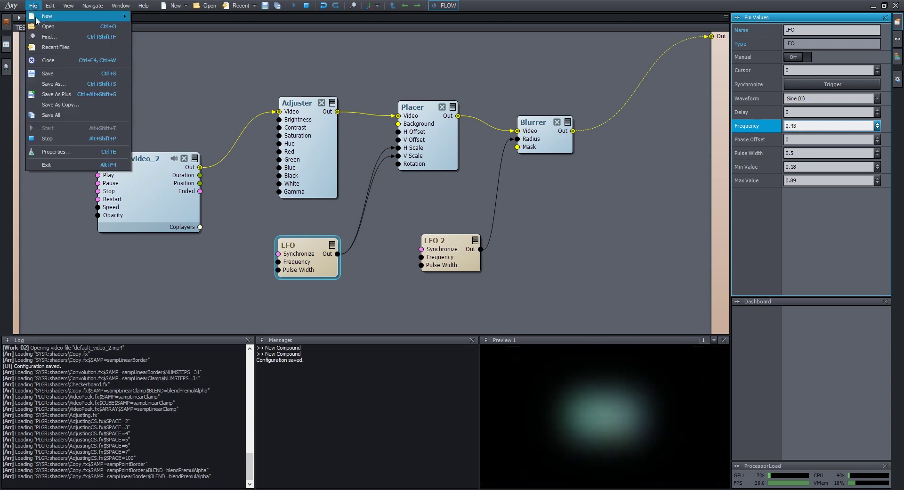
left_click(63, 72)
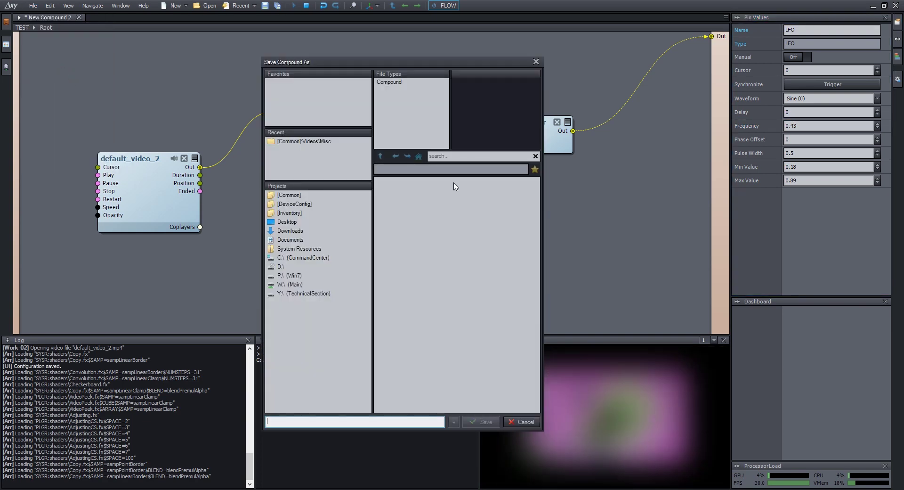
mouse_move(397, 64)
left_mouse_down()
mouse_move(410, 58)
mouse_move(401, 58)
left_mouse_up()
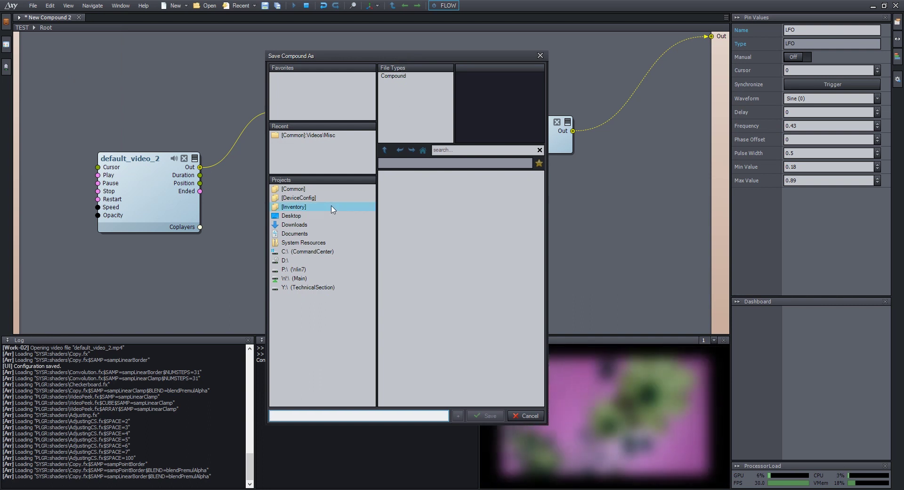
right_click(314, 331)
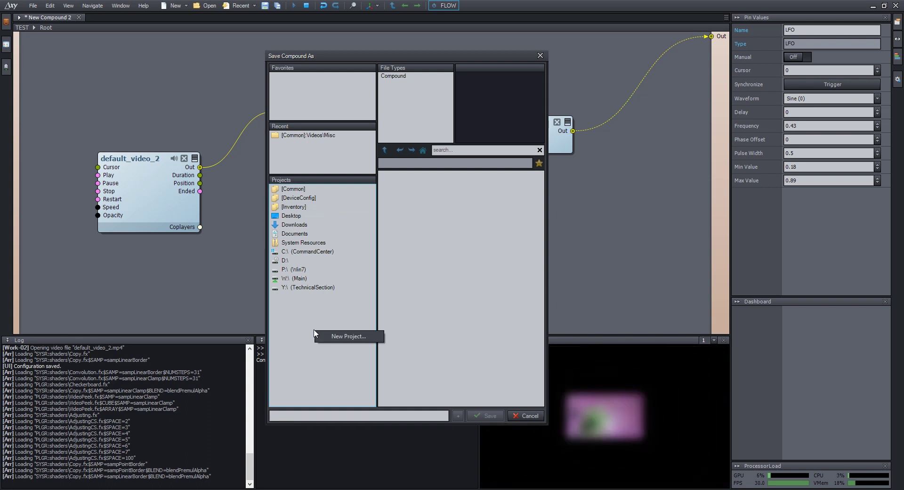
left_click(343, 337)
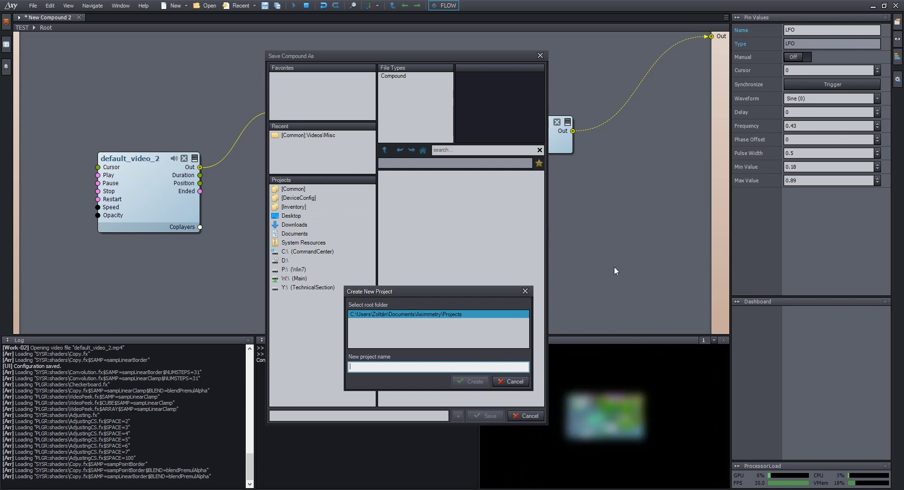
type("Pract")
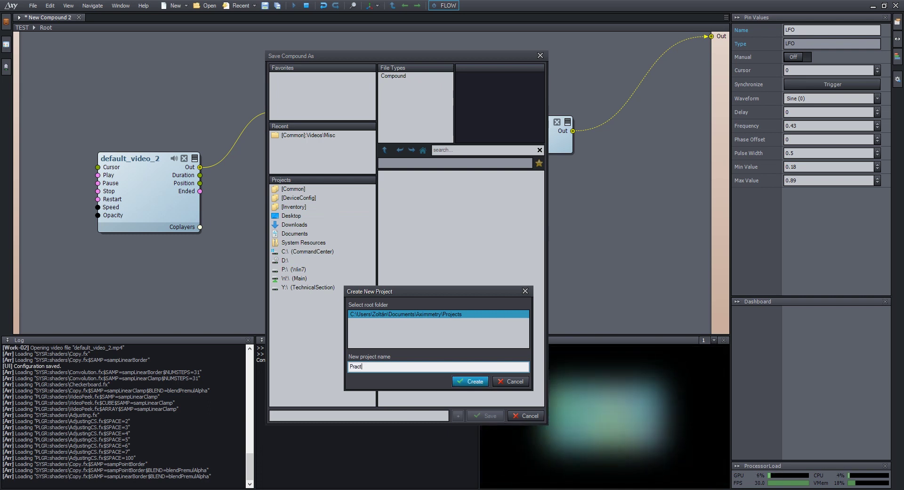
type("ising")
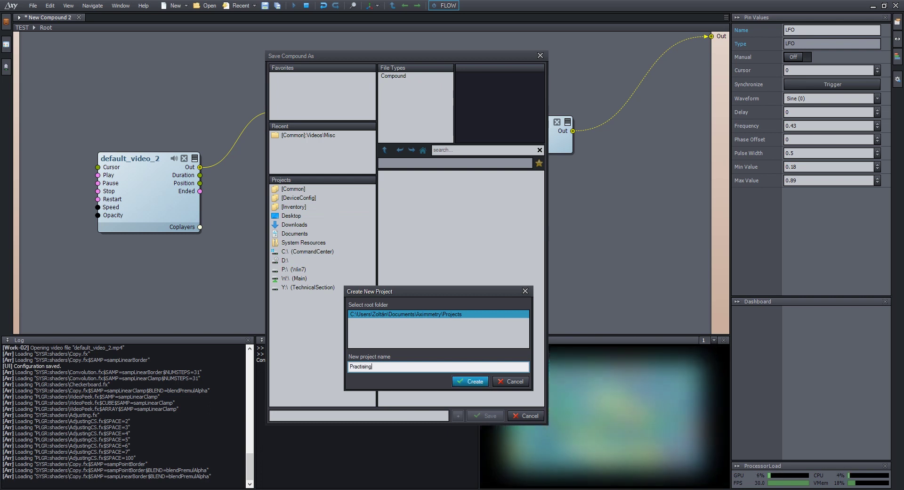
key("Return")
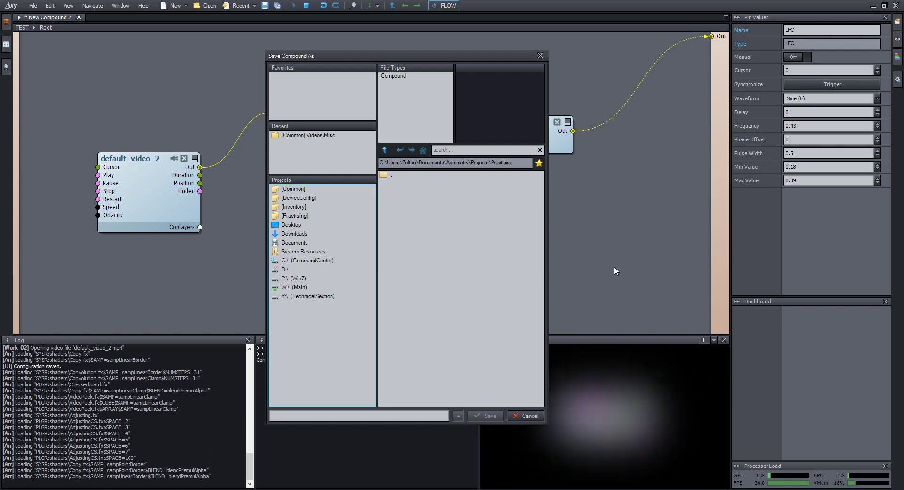
- Save the compound as Test1 in the Practising project
left_click(304, 216)
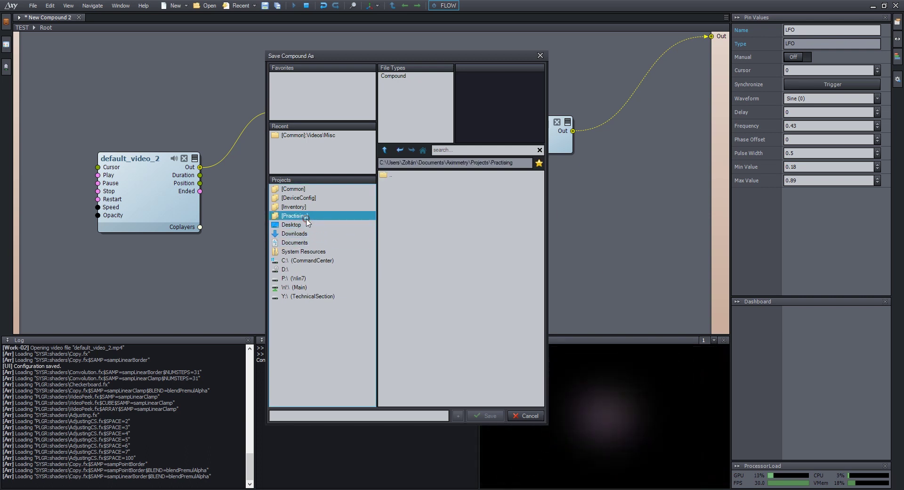
left_click(373, 415)
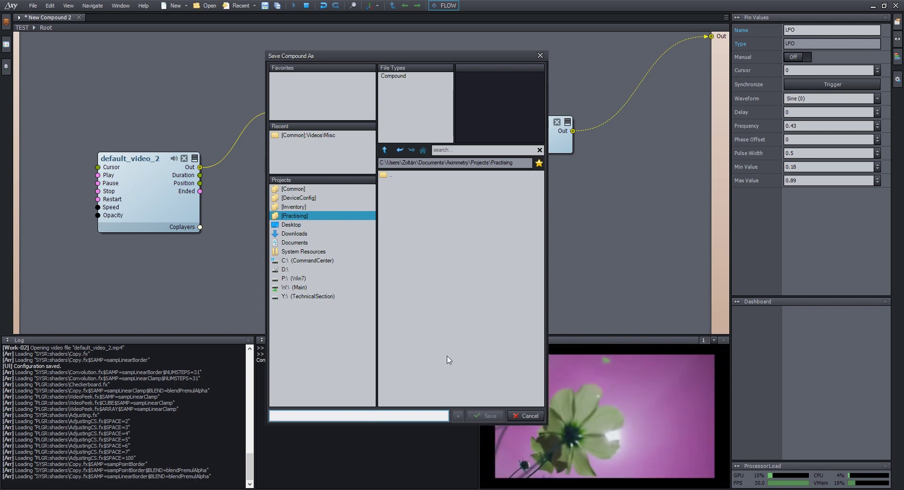
type("Test1")
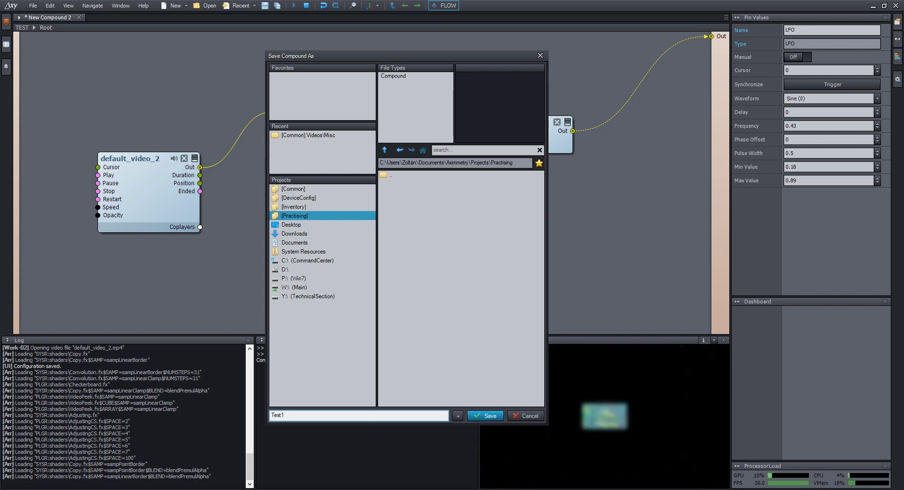
key("Return")
- Finish saving the compound and browse to the Compounds\Effects folder of the [Common] project
left_click(453, 329)
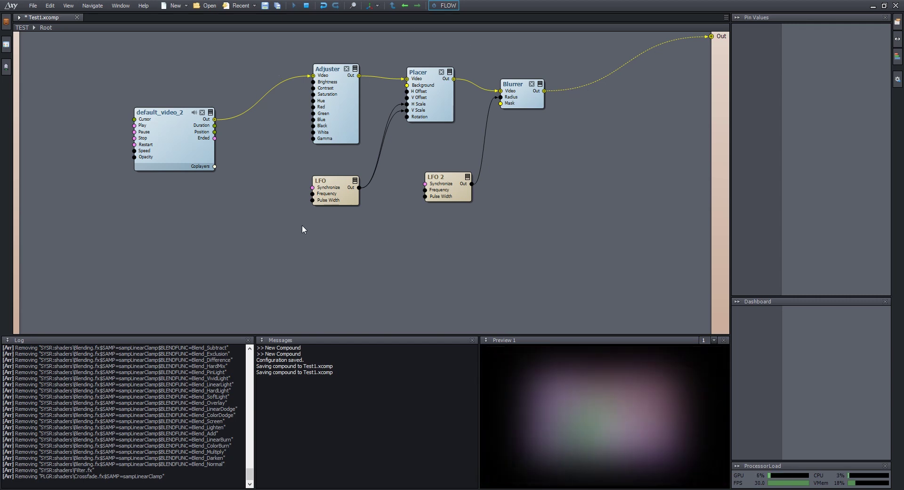
left_click(6, 22)
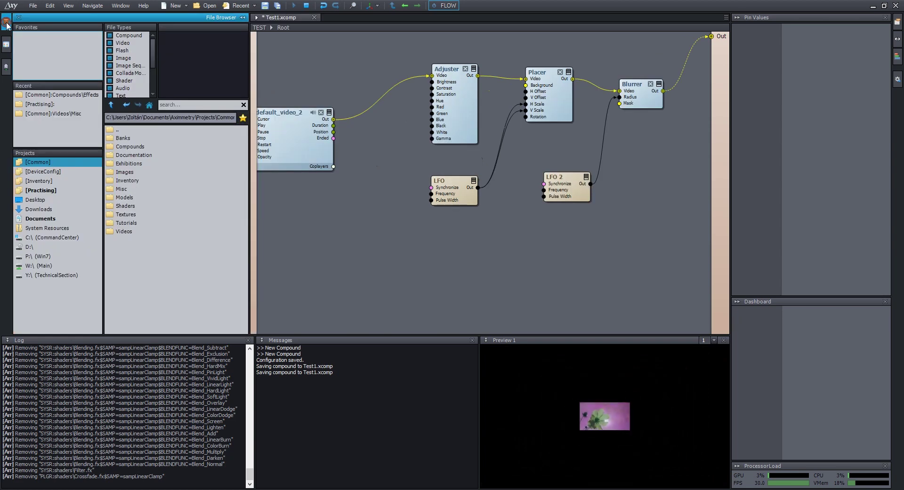
left_click(63, 163)
double_click(130, 146)
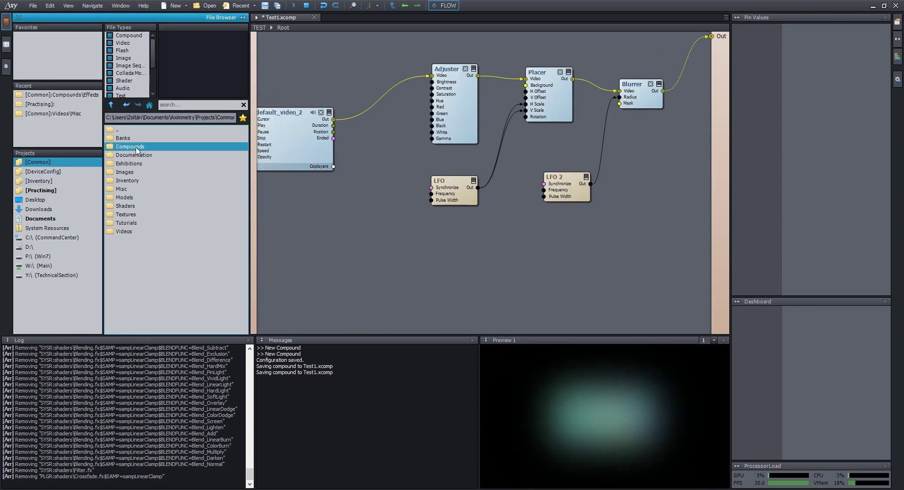
double_click(127, 181)
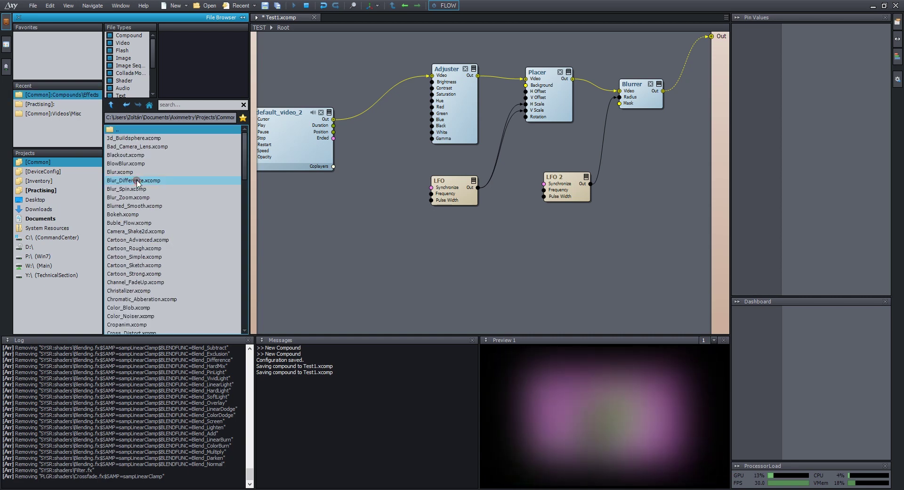
- Add Cartoon_Sketch.xcomp below the LFOs, feed default_video_2 into its Video input, and connect its output to the compound's Out
scroll(169, 203, "down", 1)
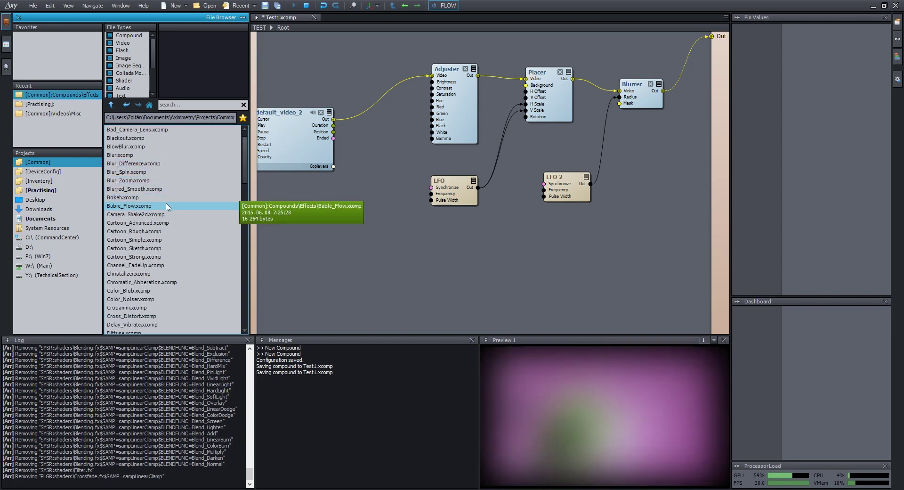
scroll(155, 241, "down", 2)
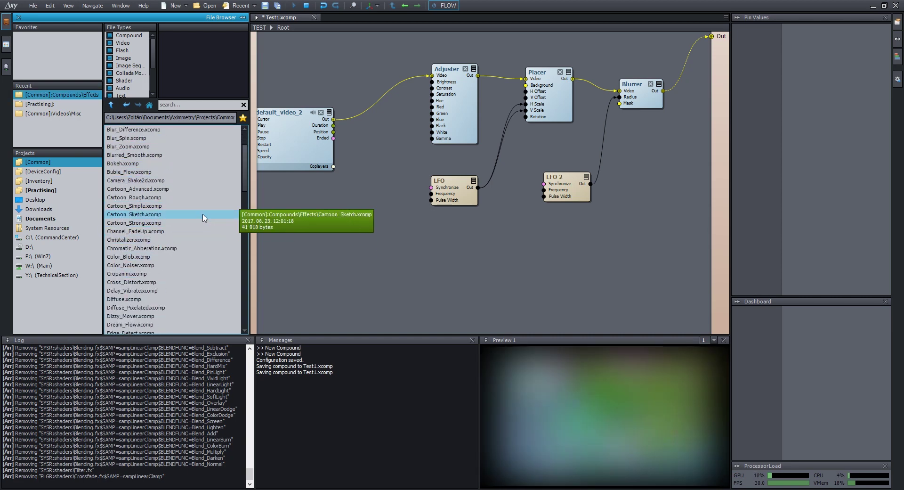
left_click(141, 215)
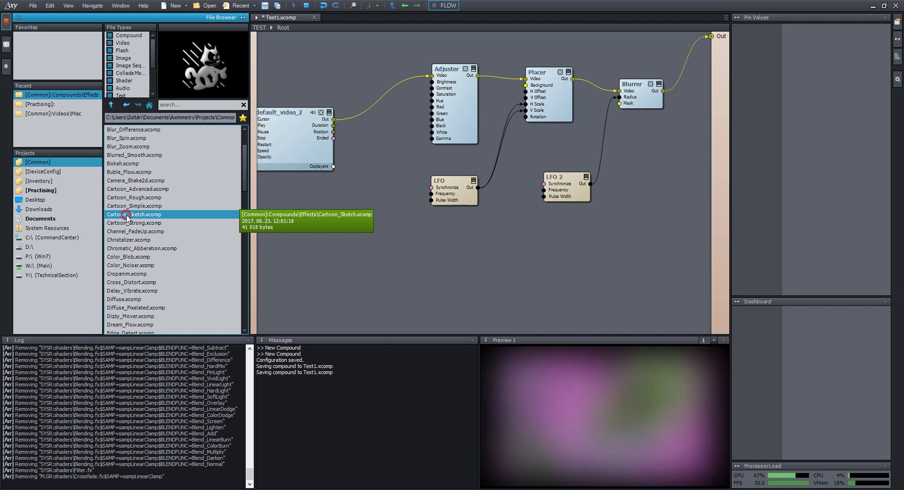
left_click_drag(130, 217, 463, 248)
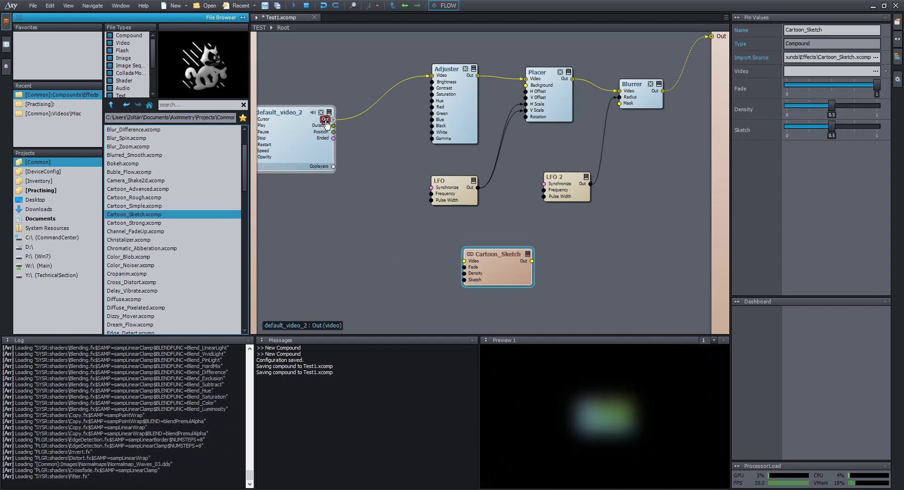
left_click_drag(334, 119, 464, 260)
mouse_move(525, 264)
left_mouse_down()
mouse_move(541, 258)
mouse_move(711, 37)
left_mouse_up()
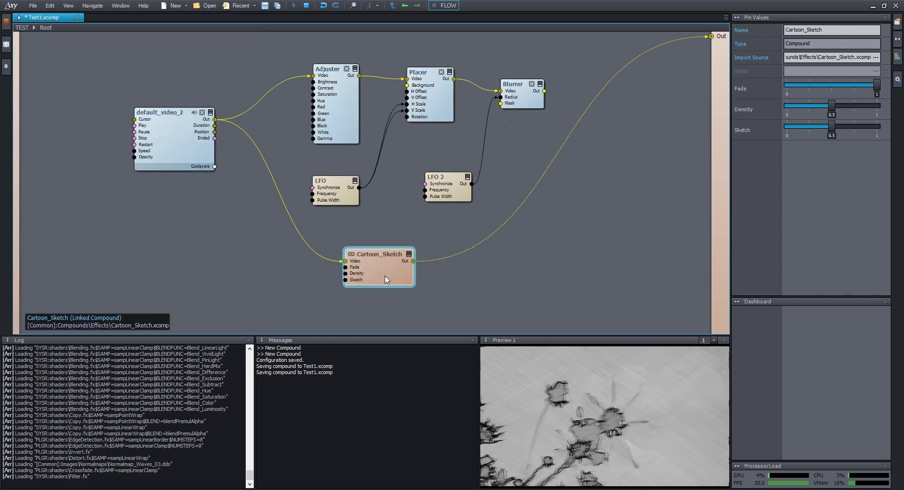
mouse_move(389, 279)
left_mouse_down()
mouse_move(381, 271)
mouse_move(364, 285)
mouse_move(420, 269)
mouse_move(372, 270)
mouse_move(386, 264)
mouse_move(377, 262)
mouse_move(368, 271)
mouse_move(377, 265)
mouse_move(387, 276)
left_mouse_up()
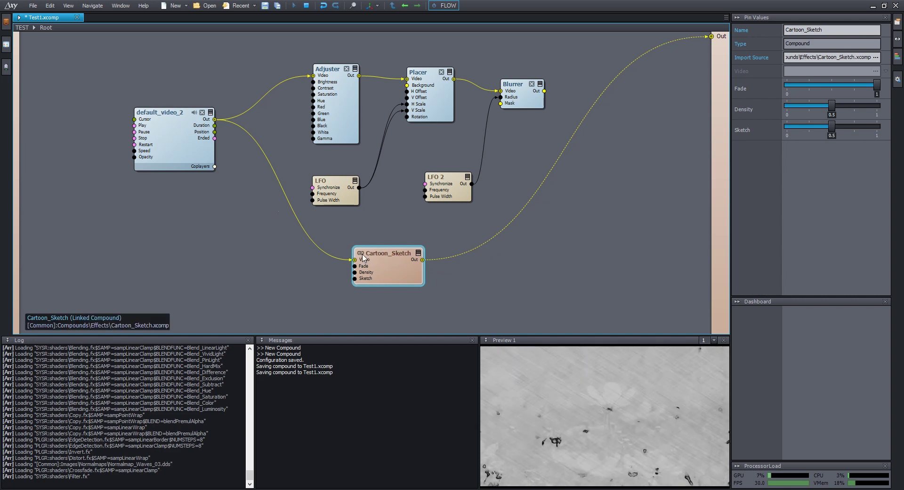
left_click_drag(384, 252, 383, 248)
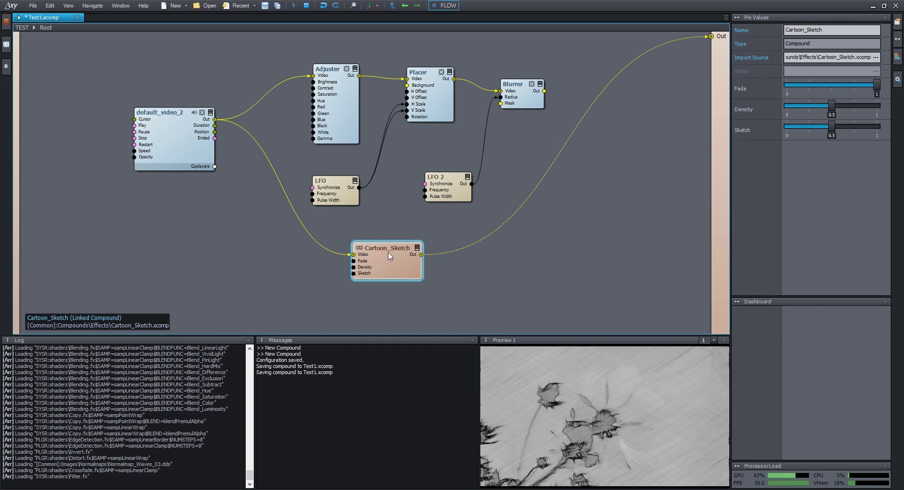
left_click_drag(389, 256, 389, 254)
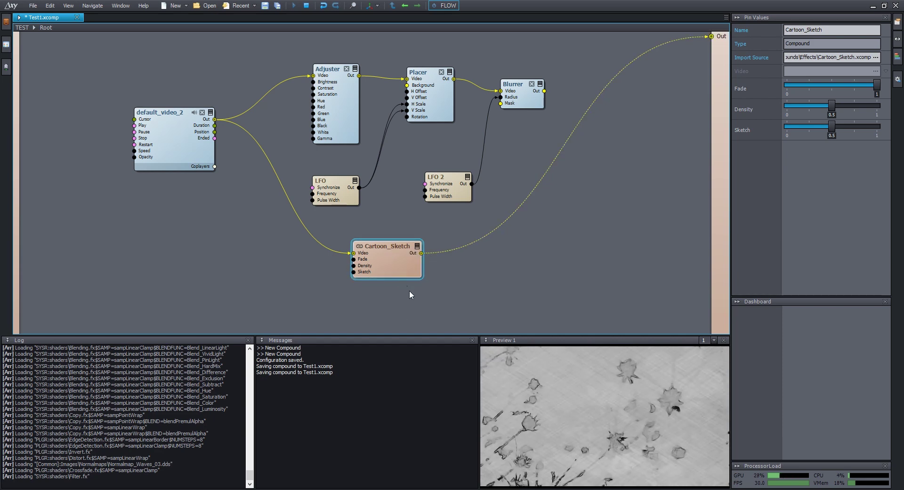
left_click_drag(401, 270, 385, 278)
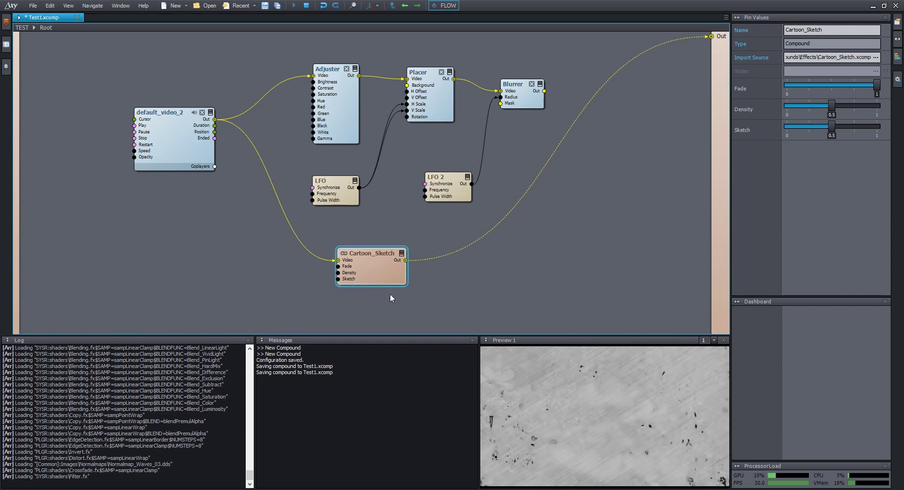
- Enable in-place editing of the Cartoon_Sketch compound and enter it to examine its internal modules
right_click(371, 258)
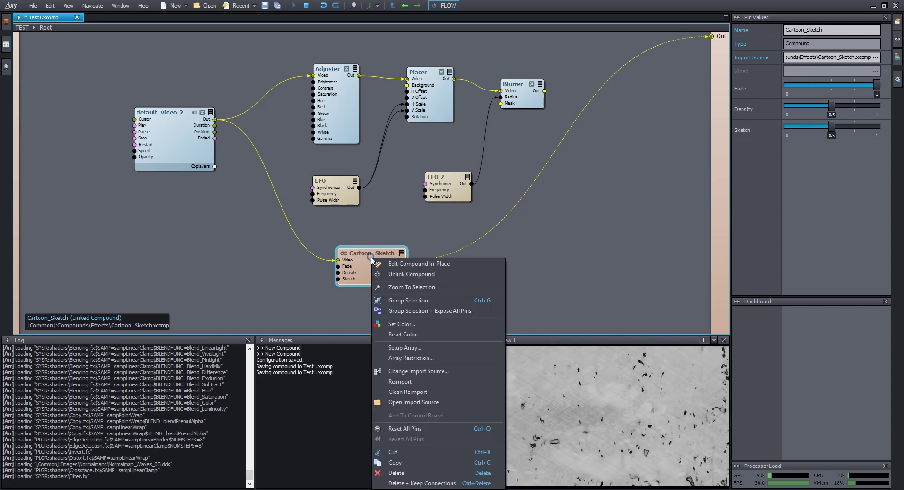
left_click(394, 264)
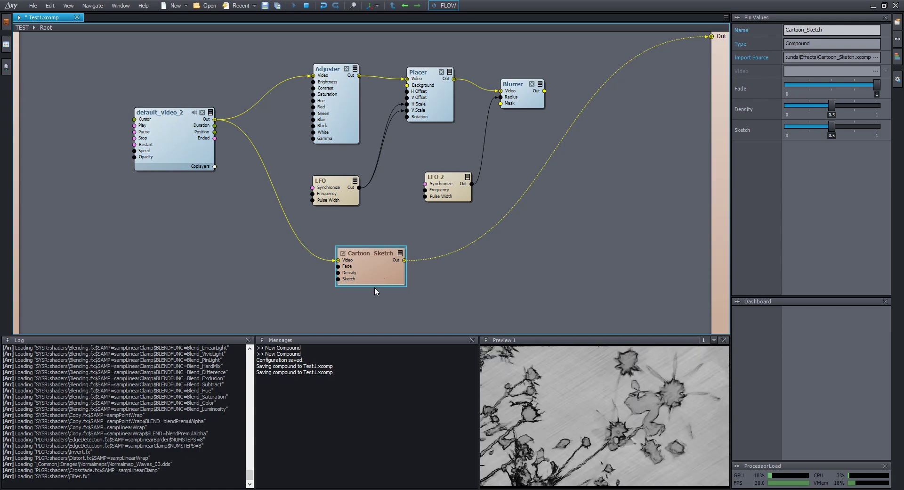
double_click(372, 269)
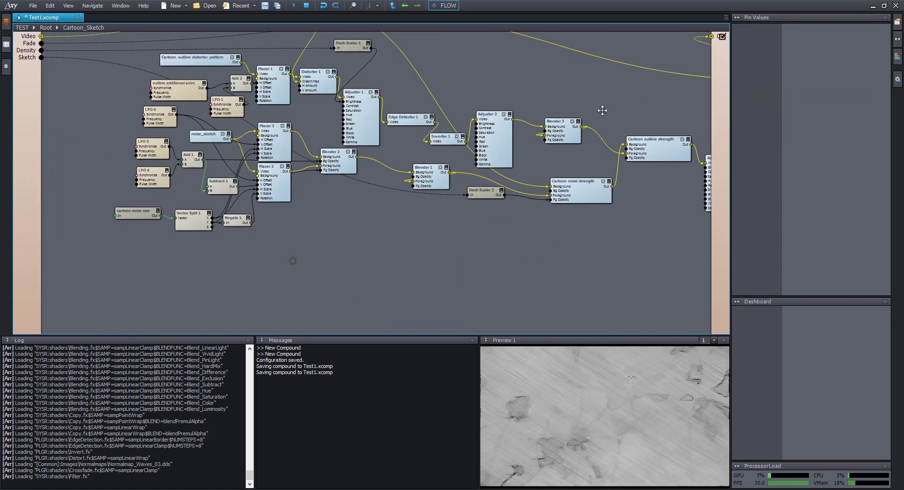
middle_click_drag(602, 110, 511, 155)
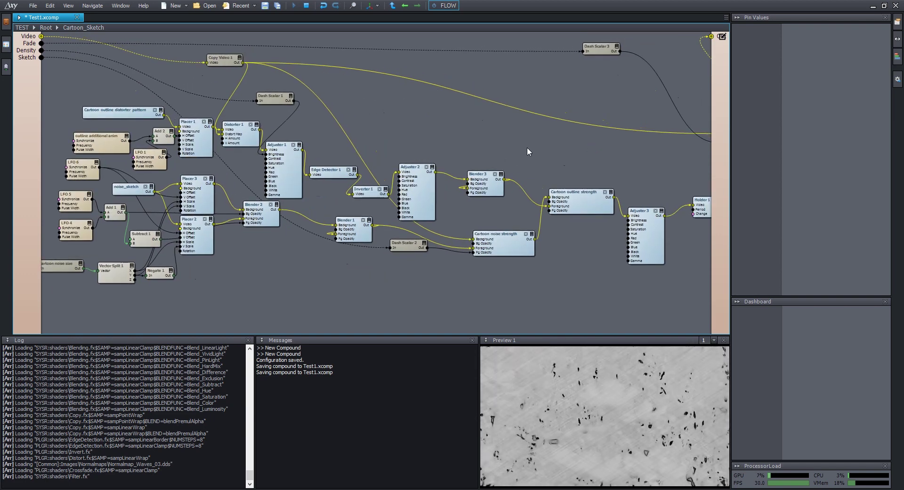
middle_click_drag(535, 147, 510, 154)
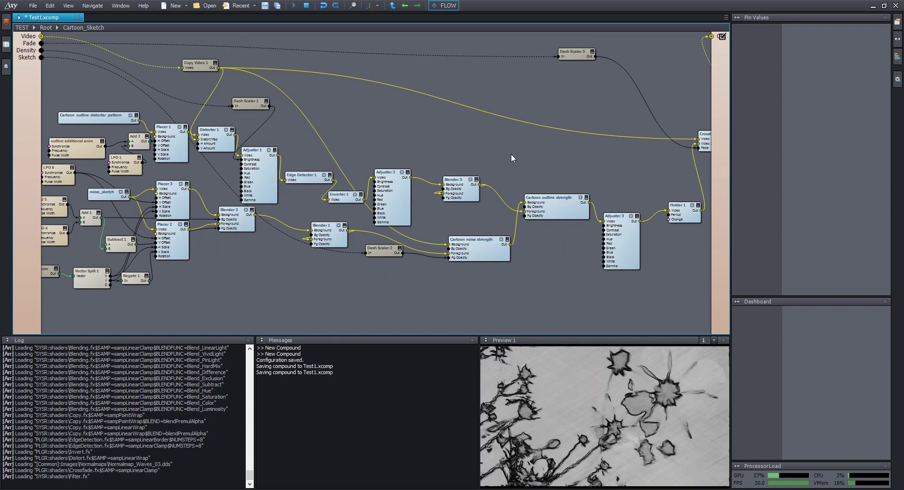
scroll(549, 145, "down", 2)
scroll(410, 170, "up", 2)
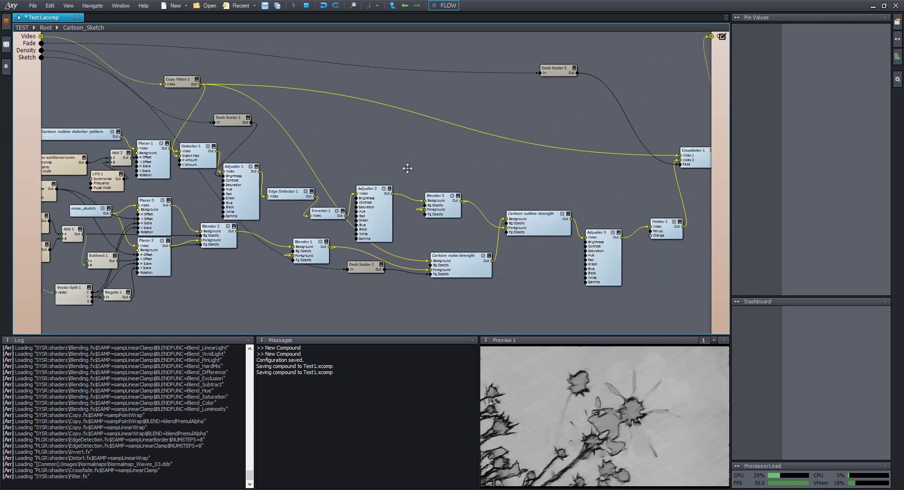
- Return to the root level, revert the in-place modifications of Cartoon_Sketch, and reposition its node slightly
double_click(395, 128)
right_click_drag(405, 135, 394, 177)
right_click(361, 205)
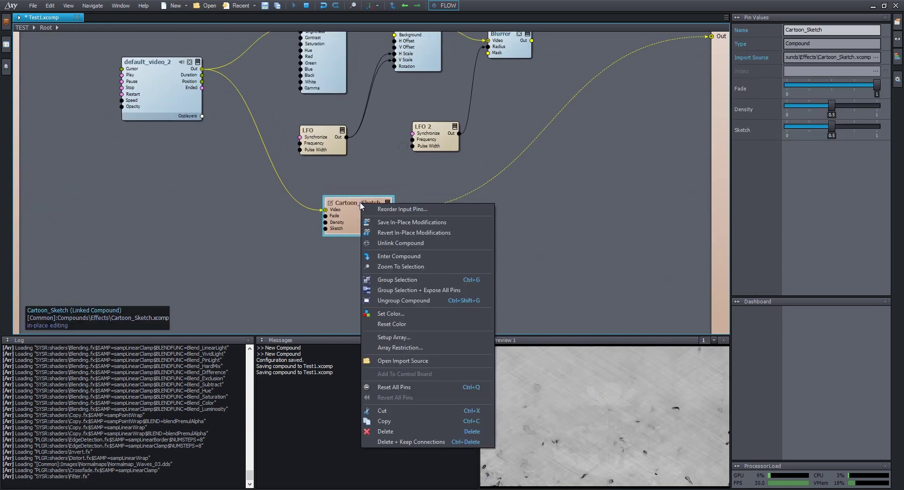
left_click(447, 233)
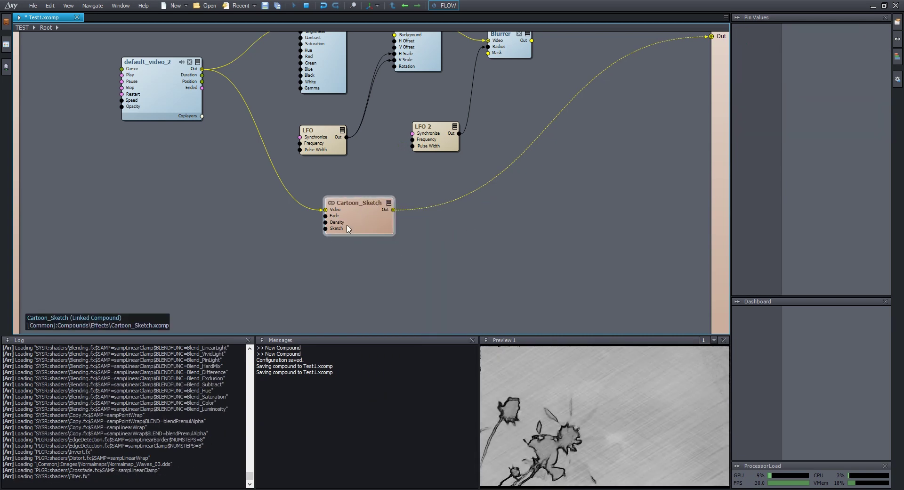
left_click_drag(368, 222, 384, 237)
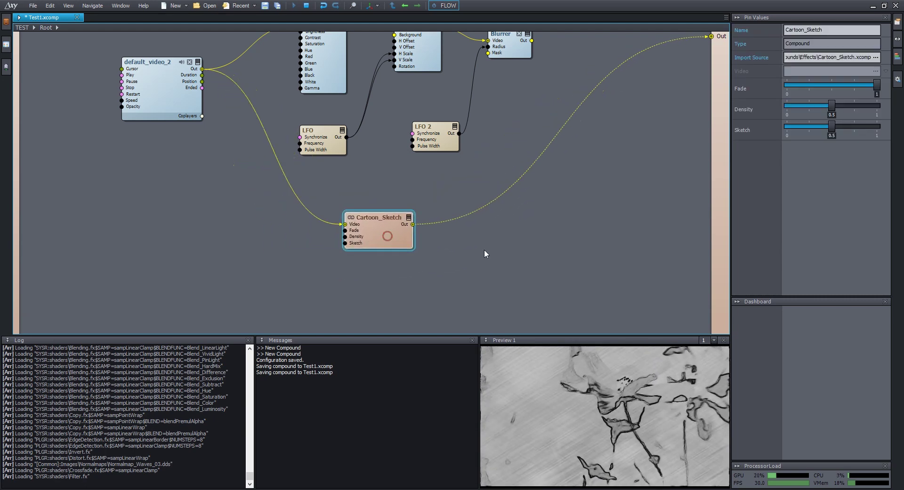
- Set Cartoon_Sketch's Density to 0.79 and its Sketch value to 0.51
middle_click_drag(546, 198, 537, 215)
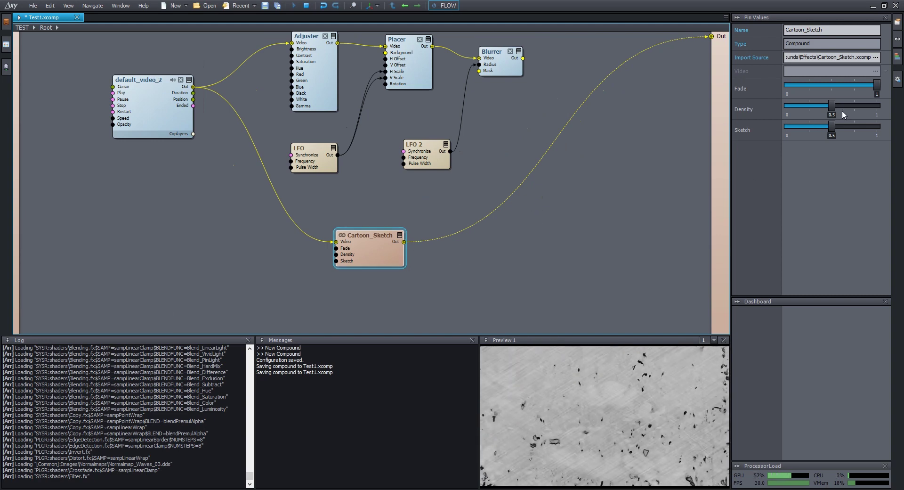
mouse_move(832, 106)
left_mouse_down()
mouse_move(877, 105)
mouse_move(795, 106)
mouse_move(876, 105)
mouse_move(827, 127)
mouse_move(879, 126)
mouse_move(832, 126)
left_mouse_up()
left_click(844, 126)
- Open the import source selection of Cartoon_Sketch, preview Cartoon_Advanced.xcomp, and keep Cartoon_Sketch.xcomp as the source
key("ctrl+b")
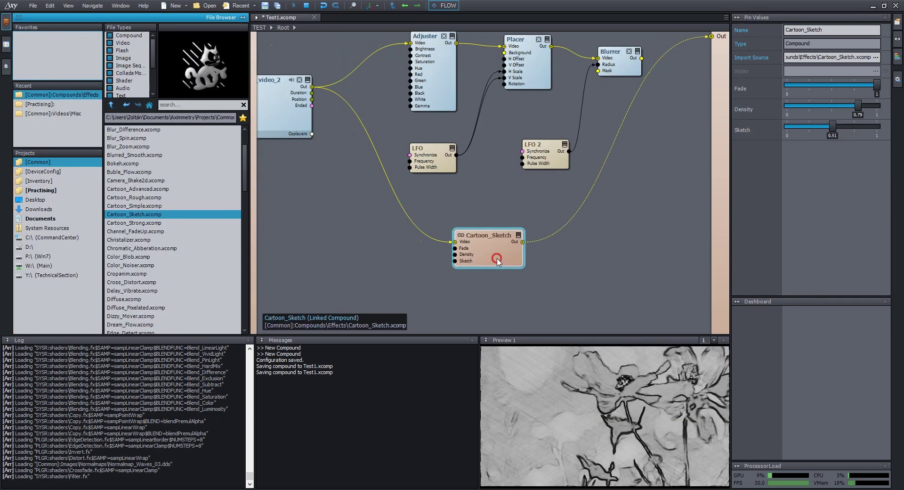
left_click_drag(497, 259, 499, 259)
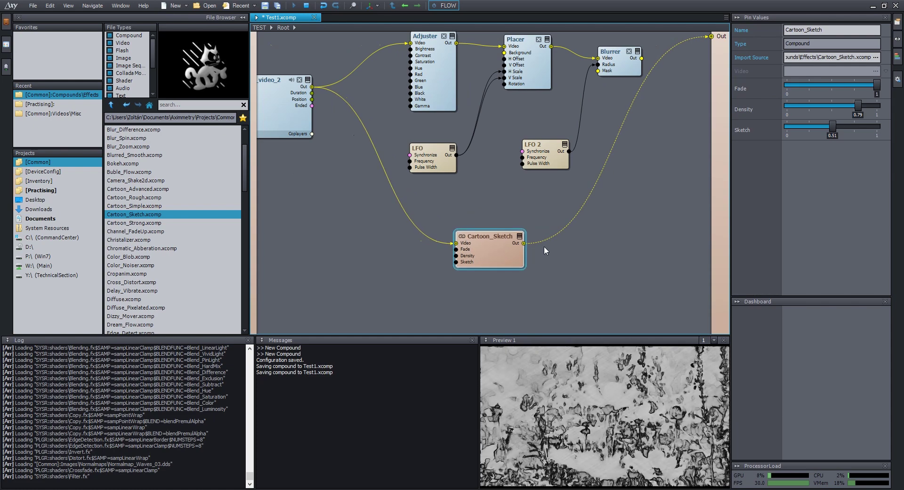
right_click(494, 257)
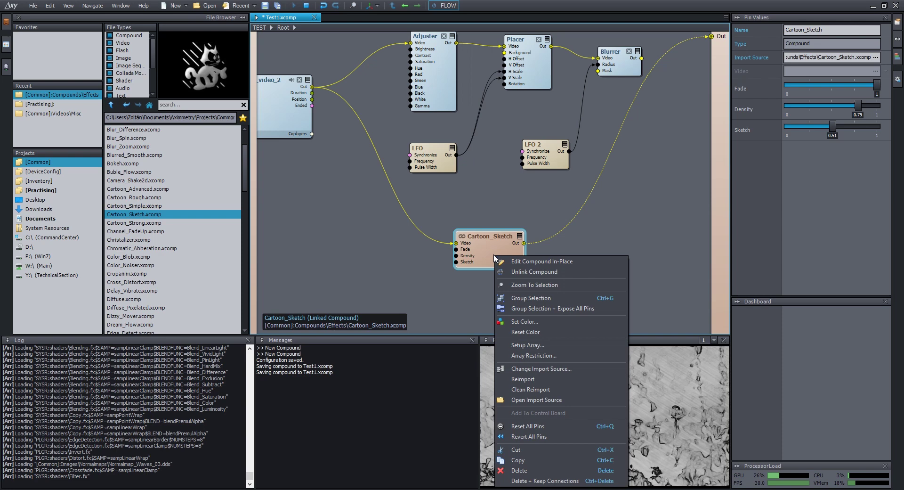
left_click(541, 368)
left_click(400, 288)
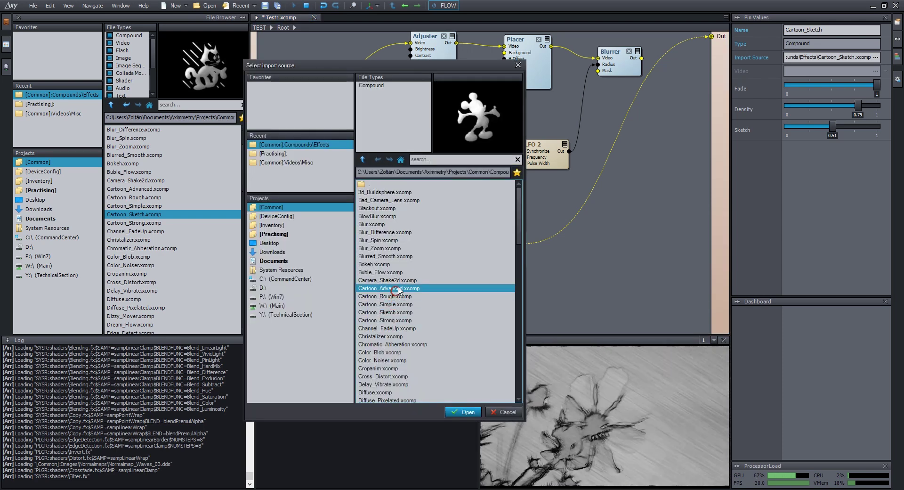
left_click(399, 280)
double_click(385, 312)
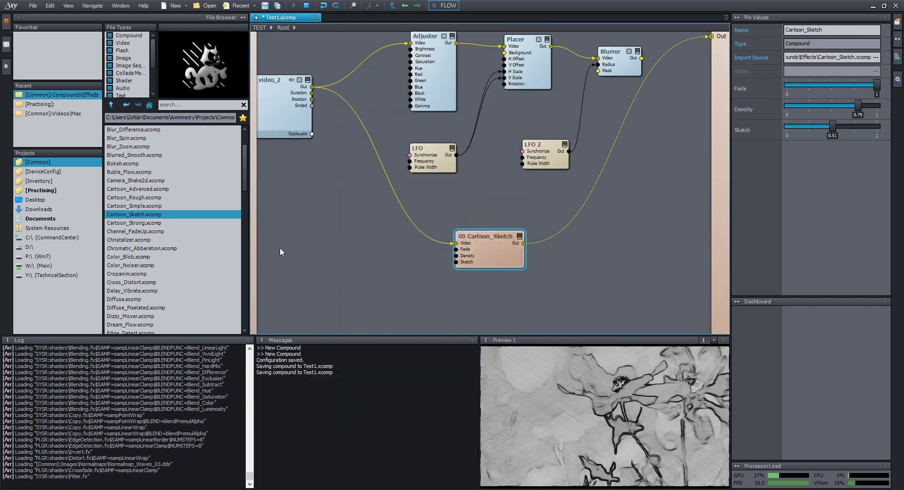
- Replace the Cartoon_Sketch node with Cartoon_Advanced.xcomp, keeping its connections
left_click(136, 189)
left_click_drag(136, 190, 490, 256)
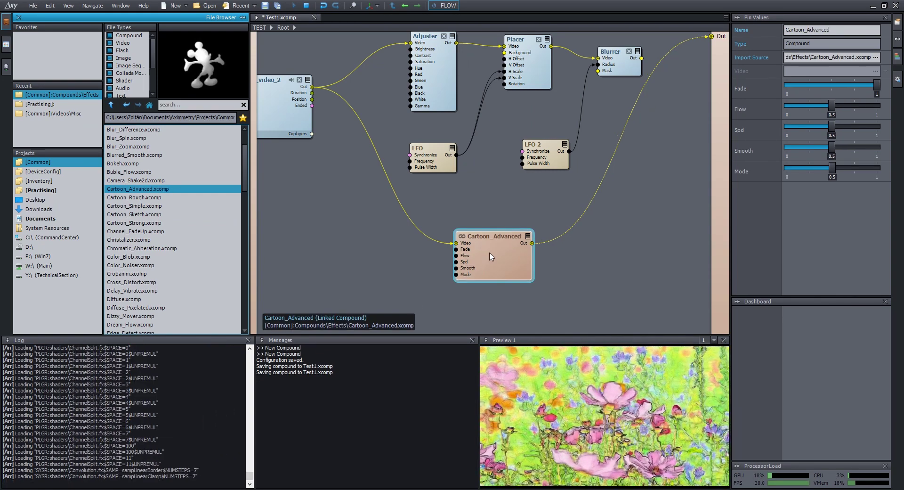
left_click(682, 243)
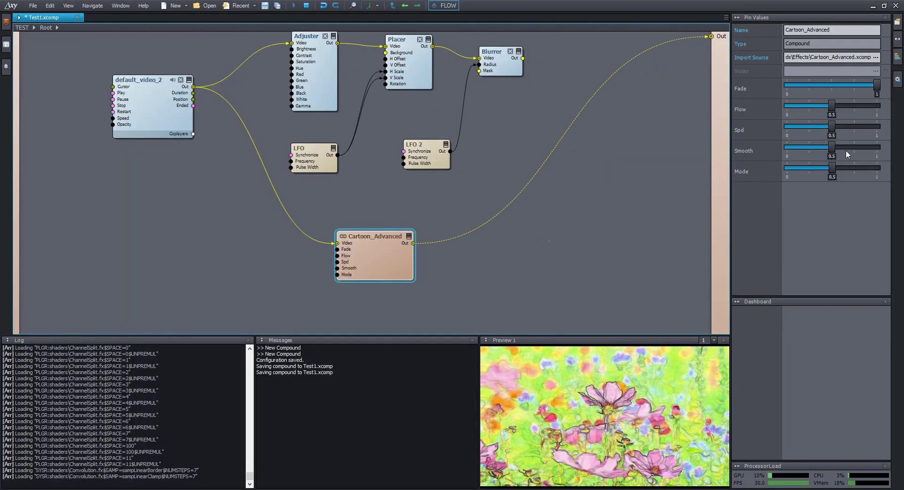
- Set Cartoon_Advanced's Flow to 0.49, Spd to 0.48, Smooth to 0.54 and Mode to 0.56, and save the compound
left_click_drag(830, 107, 830, 126)
mouse_move(832, 168)
left_mouse_down()
mouse_move(871, 168)
mouse_move(805, 168)
mouse_move(837, 168)
left_mouse_up()
key("ctrl+s")
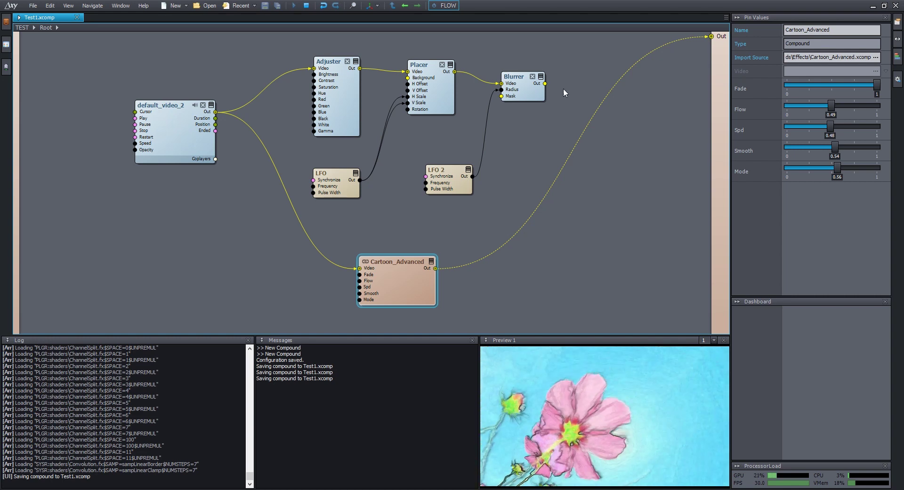
- Connect the Blurrer's output to the compound's Out, group the Adjuster, Placer, Blurrer and both LFOs, and align the group with default_video_2
left_click_drag(544, 83, 711, 37)
left_click_drag(327, 42, 575, 205)
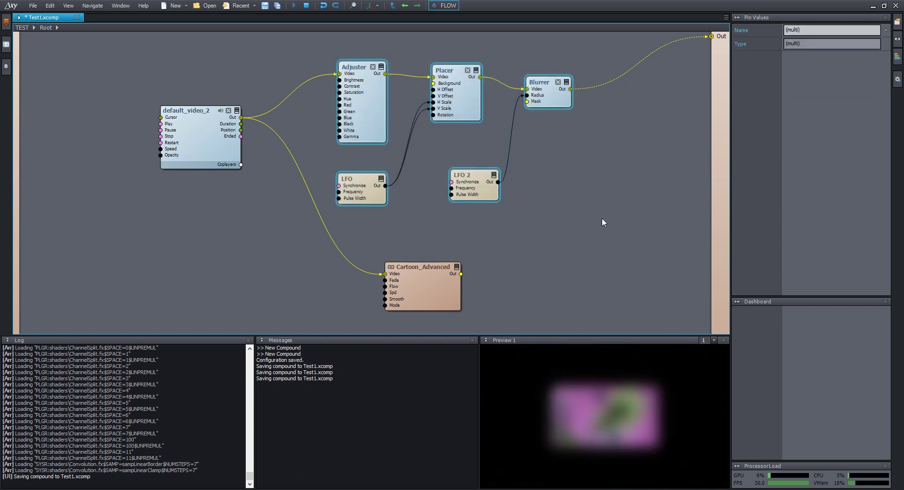
right_click(375, 96)
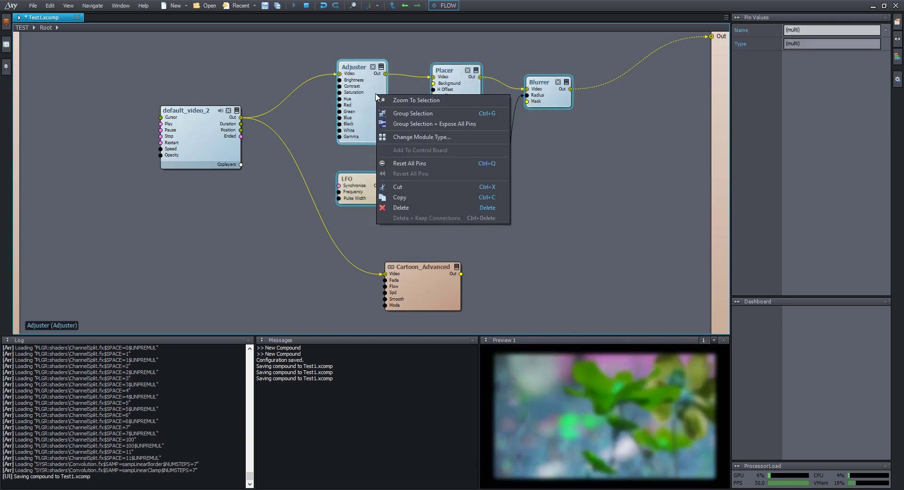
left_click(434, 115)
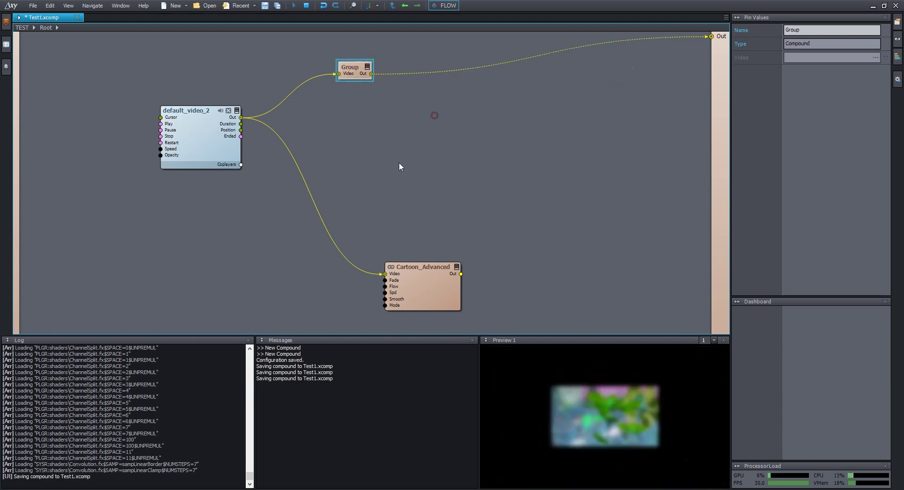
left_click_drag(353, 65, 376, 111)
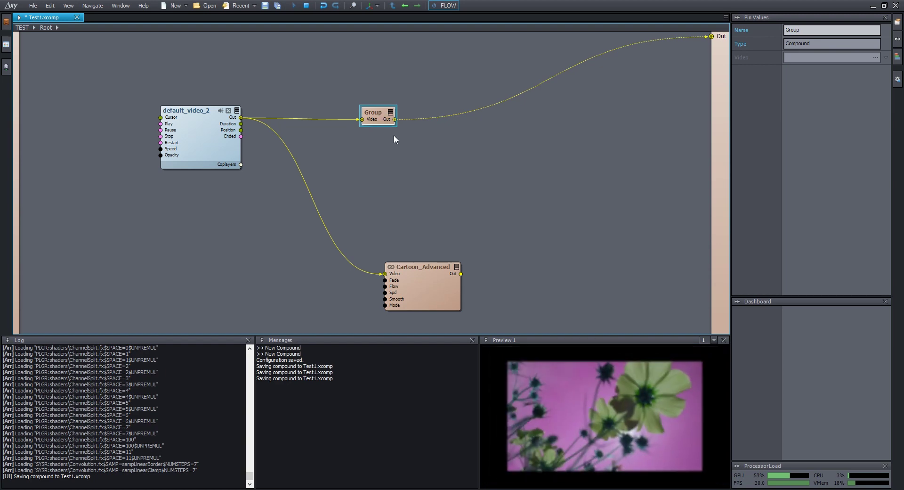
- Move the Group node slightly up, open the group, and shift the LFO module slightly upward
mouse_move(384, 112)
left_mouse_down()
mouse_move(390, 119)
mouse_move(399, 109)
mouse_move(387, 100)
left_mouse_up()
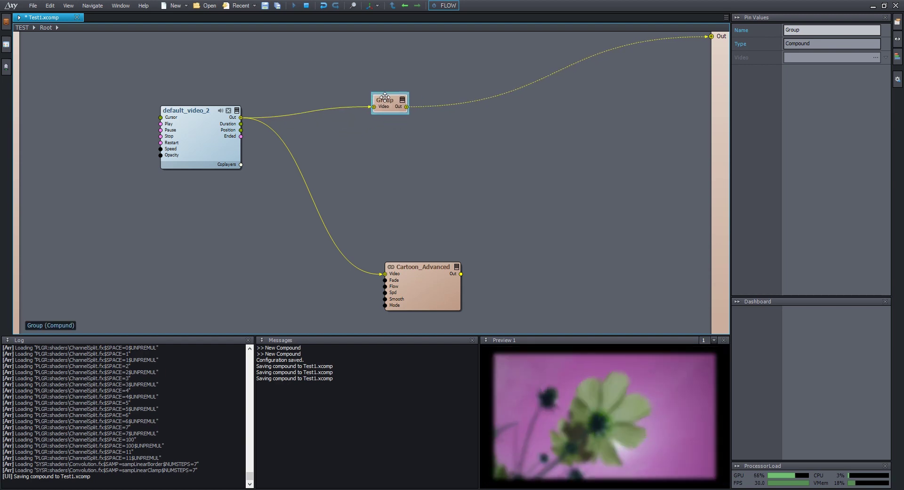
double_click(388, 101)
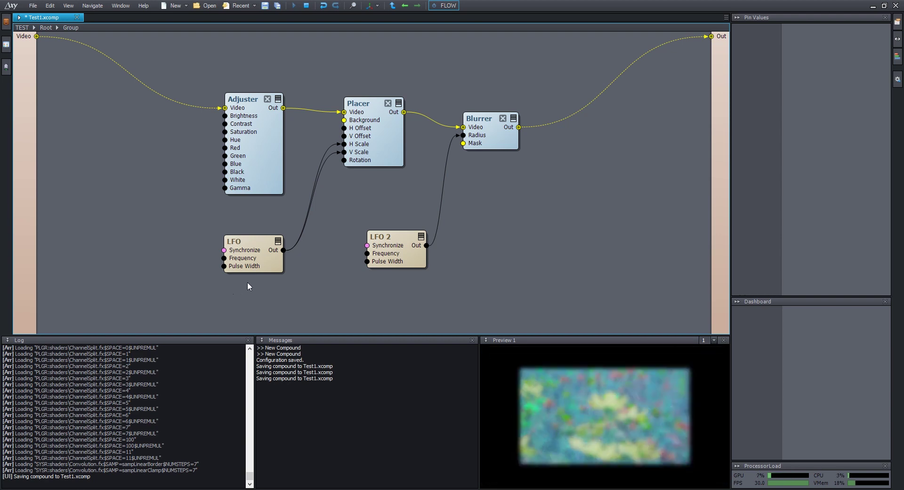
left_click_drag(273, 264, 278, 255)
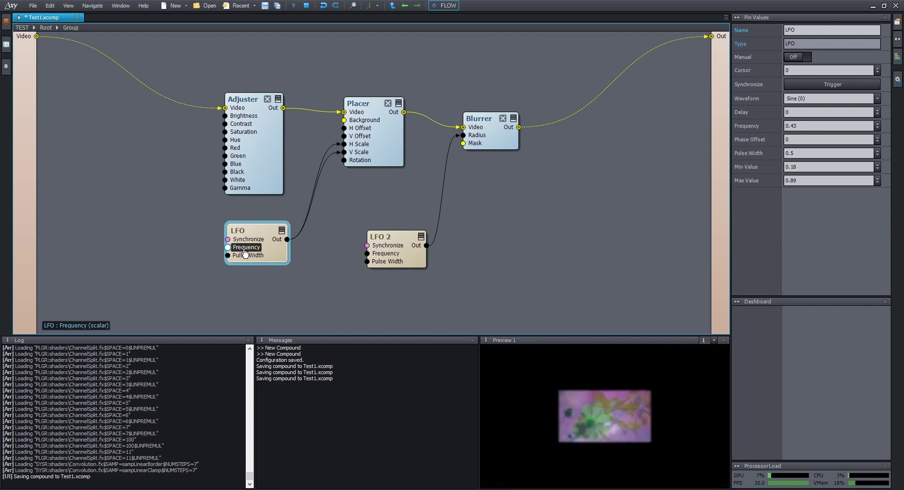
- Expose the LFO's Frequency pin as an input of the group under the name Placer Frequency
left_click_drag(245, 253, 25, 84)
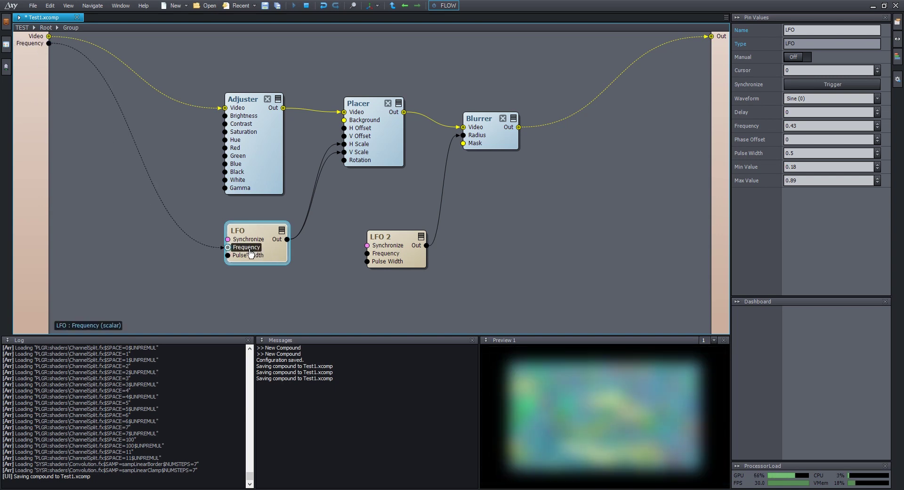
left_click_drag(253, 249, 75, 91)
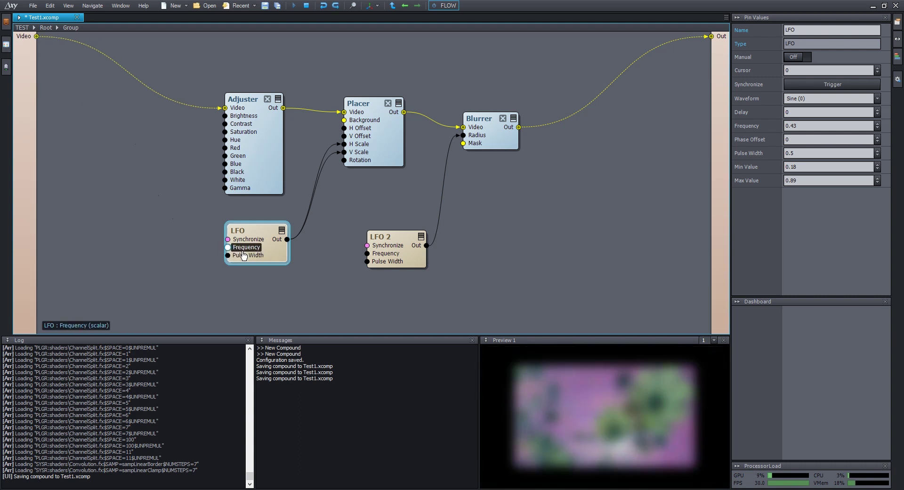
left_click_drag(228, 246, 27, 70)
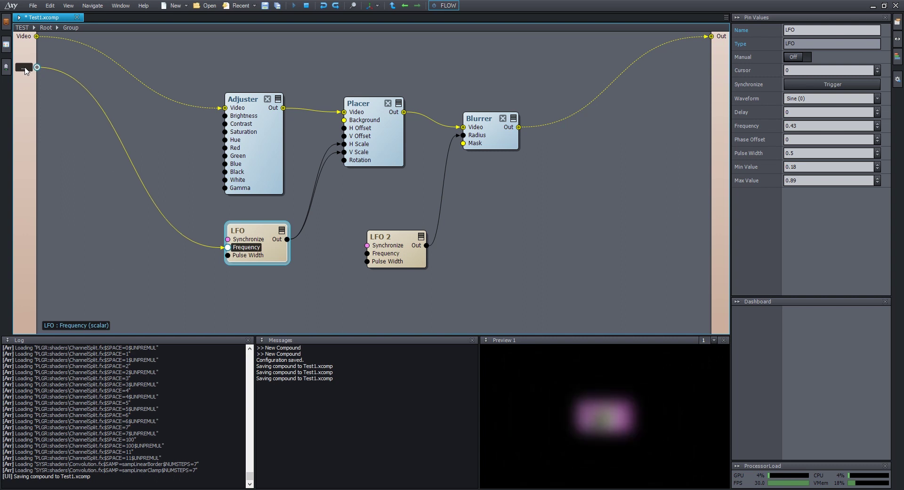
double_click(30, 71)
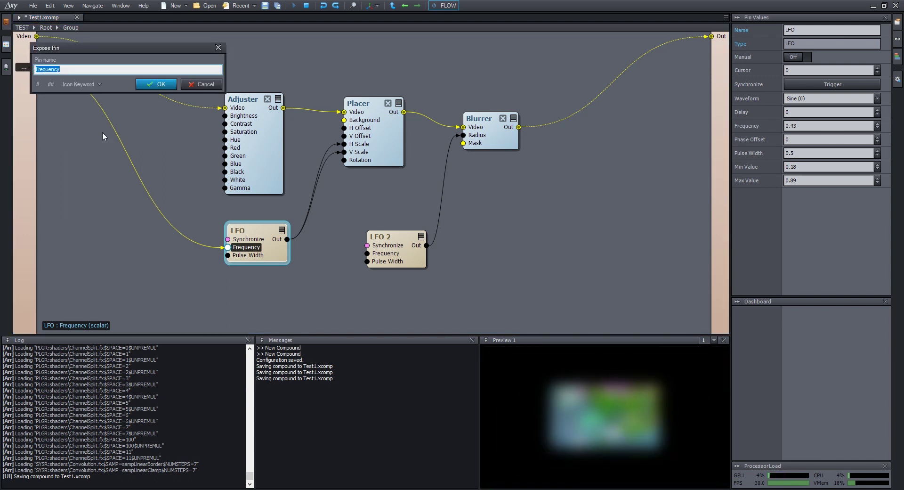
key("Home")
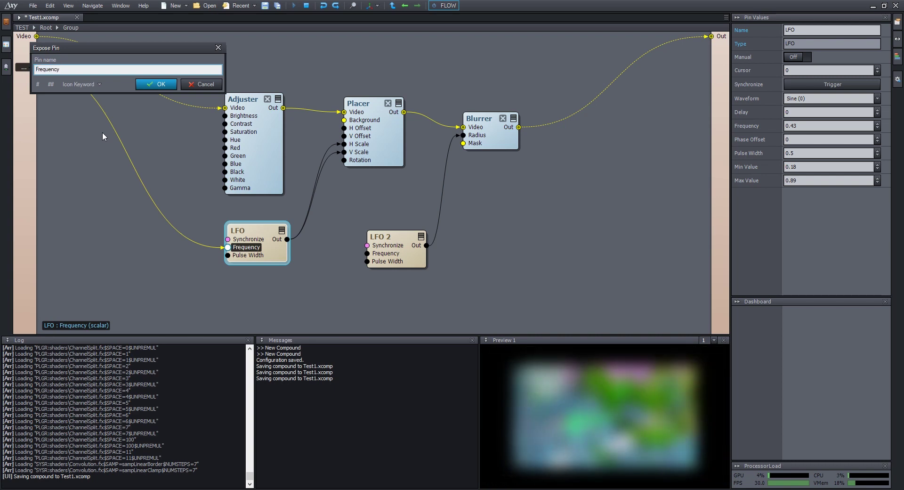
type("Placer")
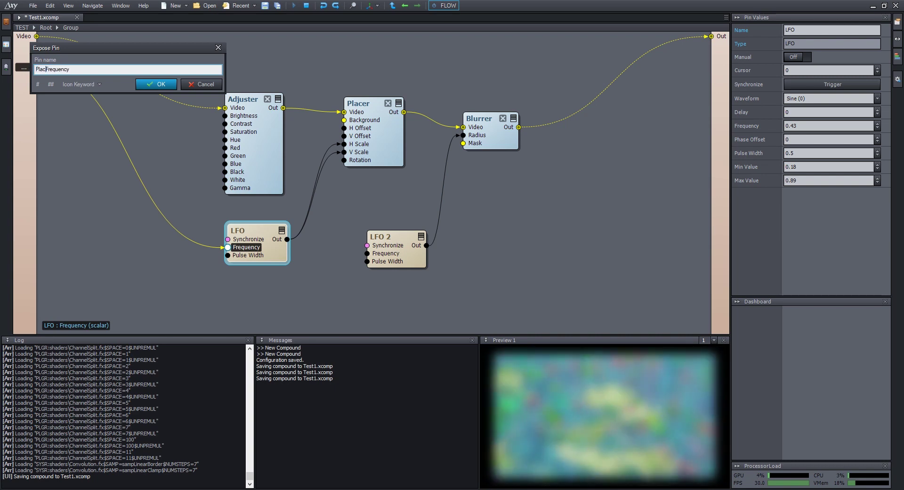
key("Return")
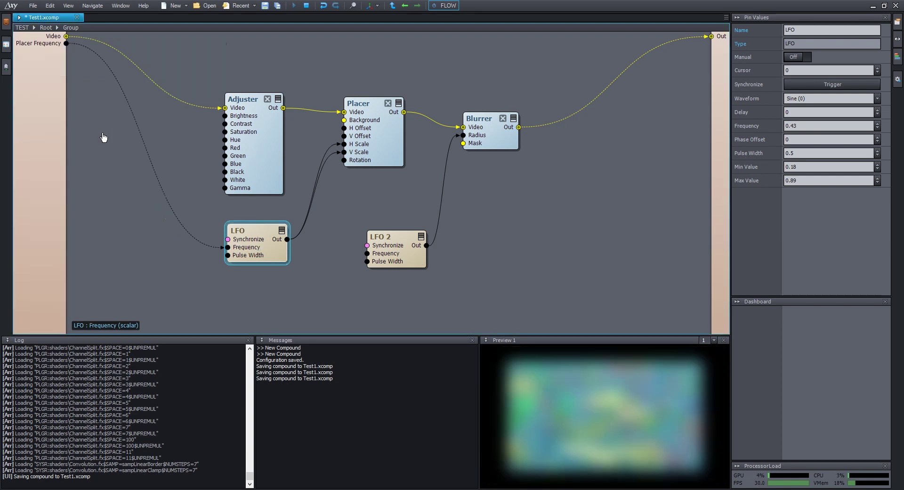
- Return to the Root level and set the group's Placer Frequency to 0.76
double_click(113, 164)
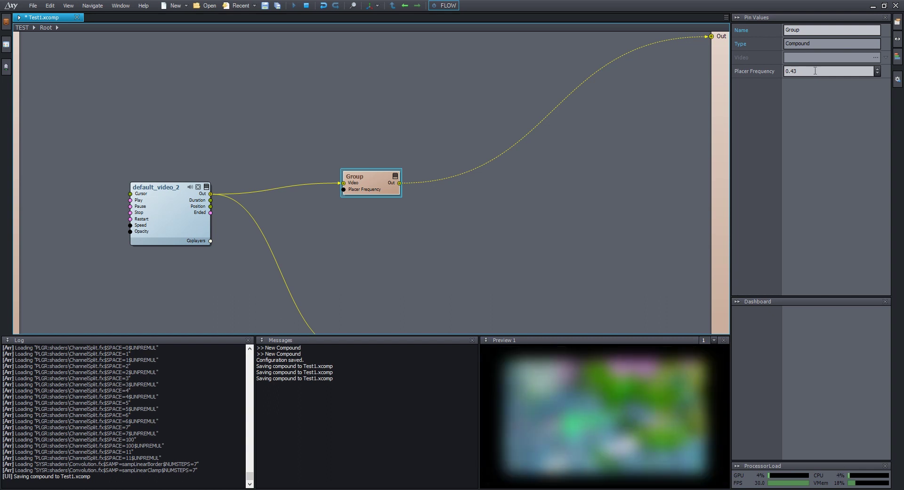
double_click(815, 70)
type("0.1")
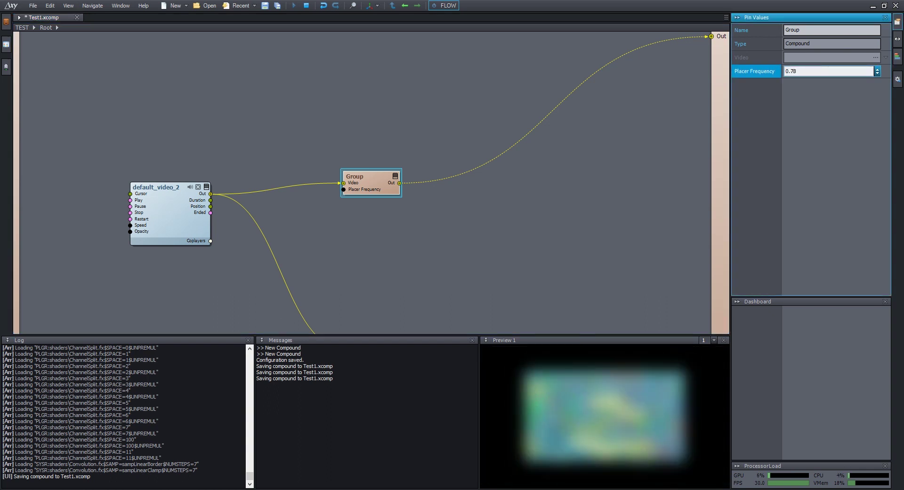
scroll(814, 71, "up", 4)
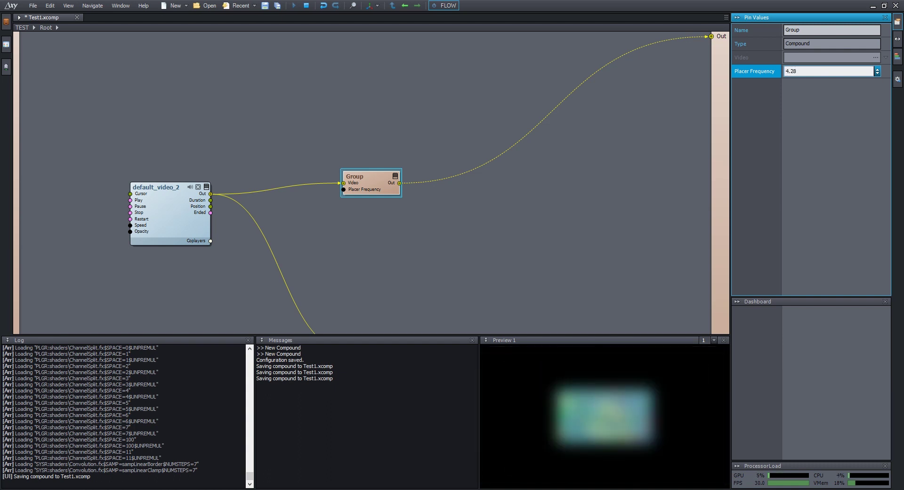
scroll(787, 71, "down", 6)
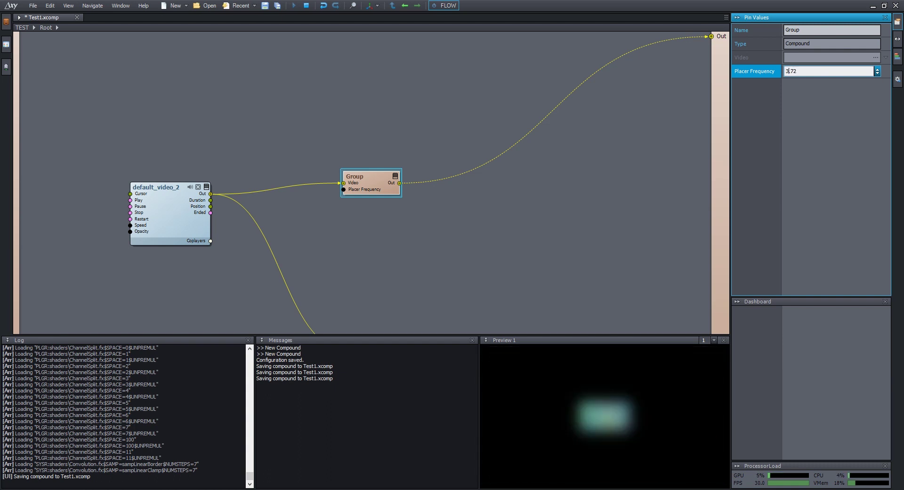
scroll(786, 70, "down", 7)
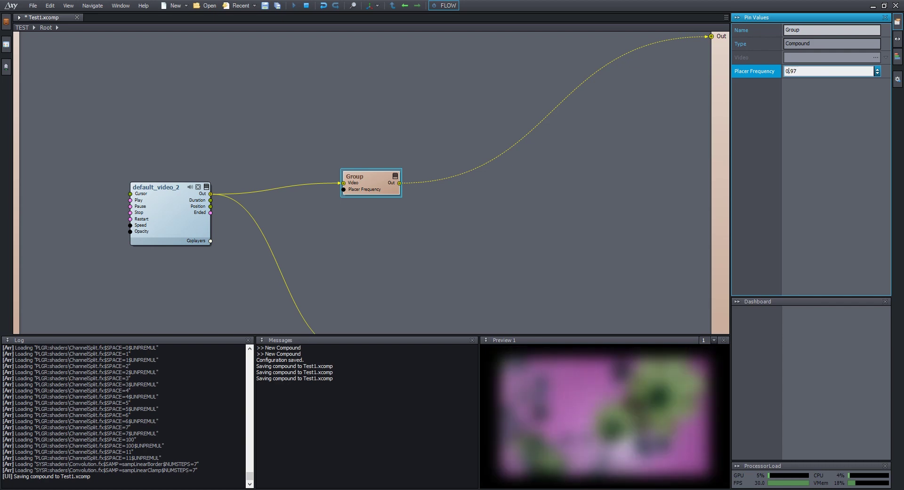
- Open the group again and view the rename option of the Placer Frequency pin, keeping its name
double_click(371, 182)
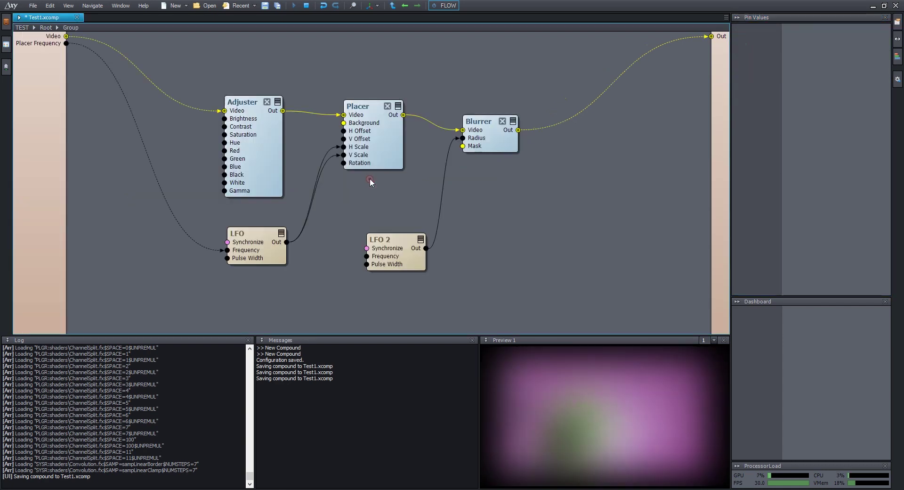
right_click(45, 49)
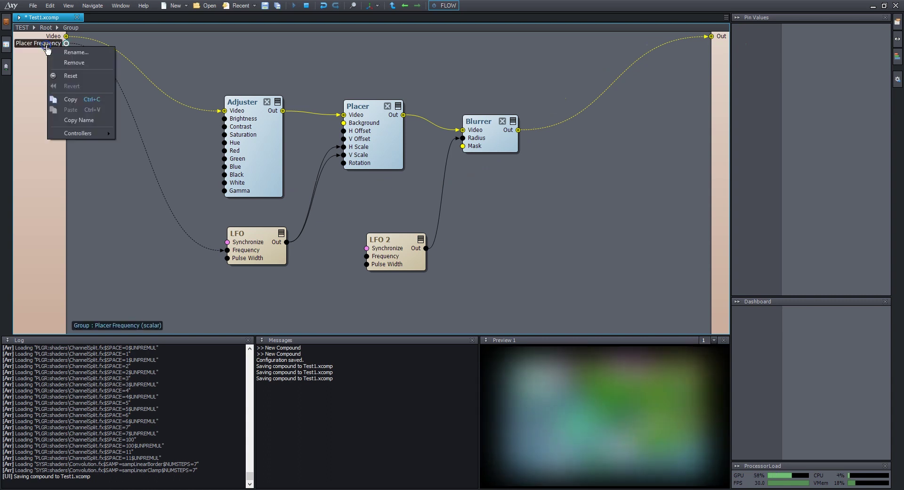
left_click(73, 52)
key("Escape")
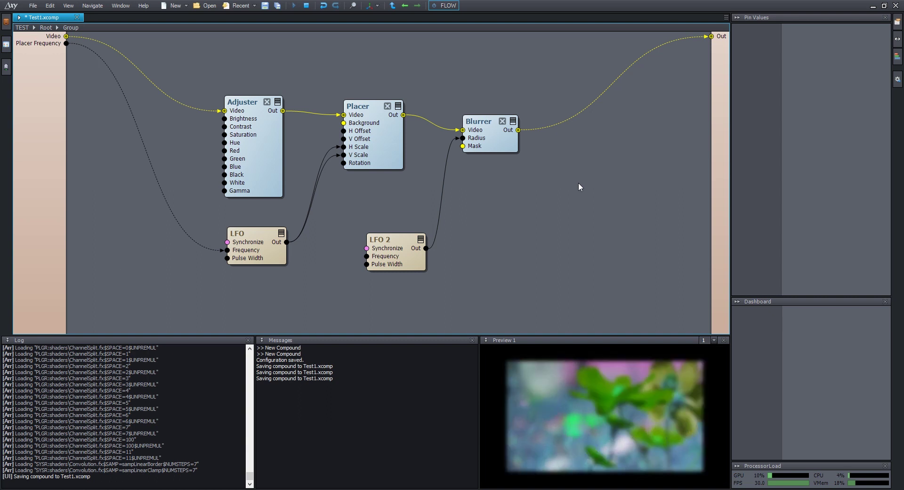
- Expose LFO 2's Frequency pin as an input of the group under the name Blur Frequency
left_click_drag(367, 256, 6, 86)
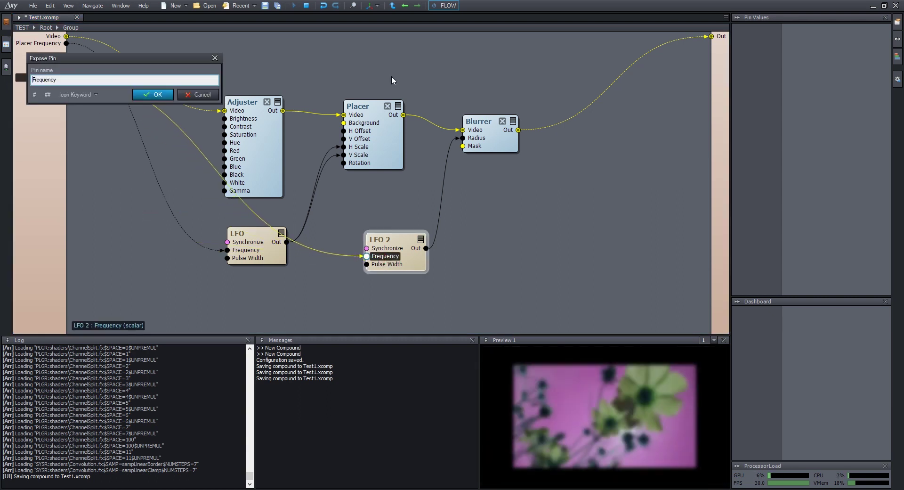
type("Blur")
key("Return")
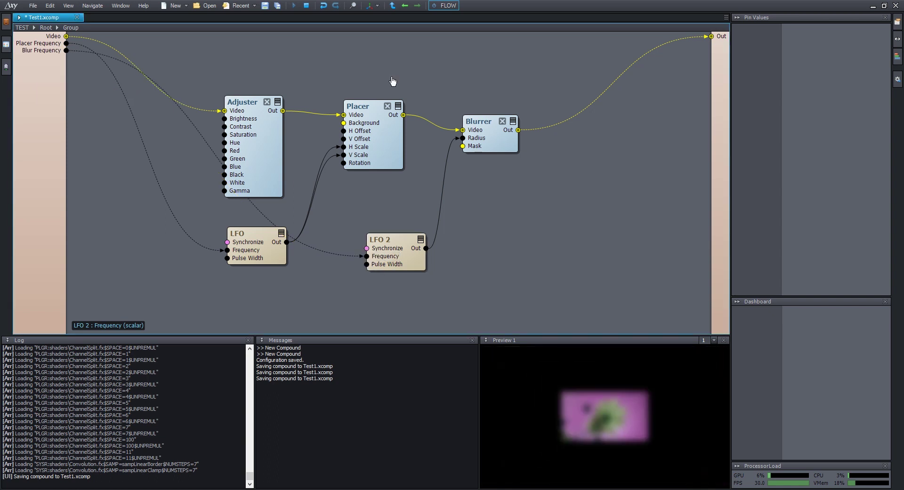
- Return to the Root level, try a Blur Frequency of 5.32 on the group, and set it back to 1
double_click(395, 77)
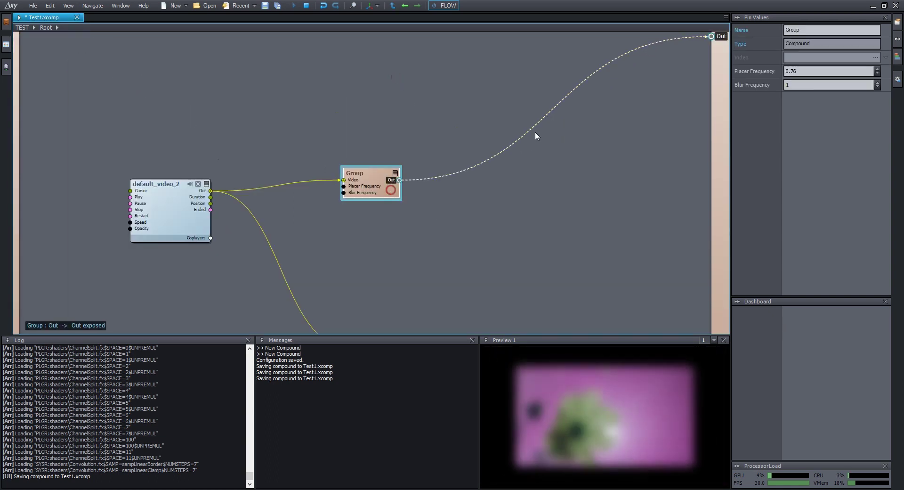
left_click(791, 85)
type("4.89")
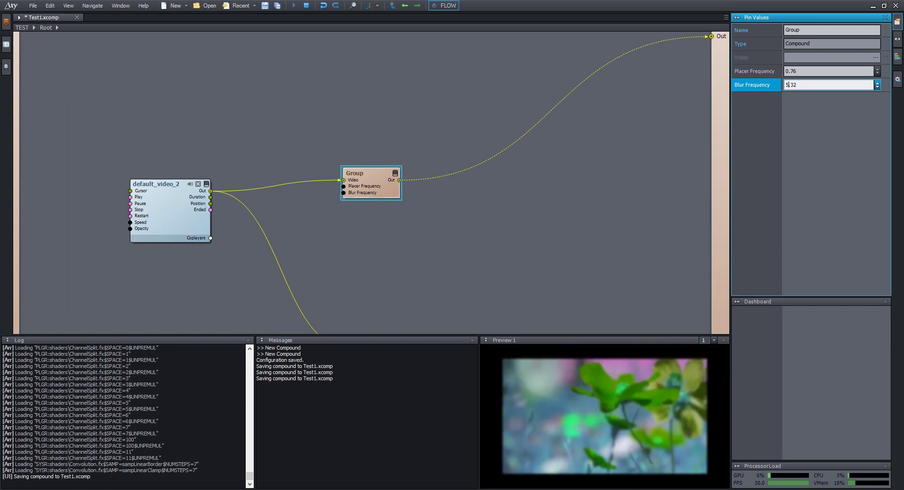
key("ctrl+a")
type("1")
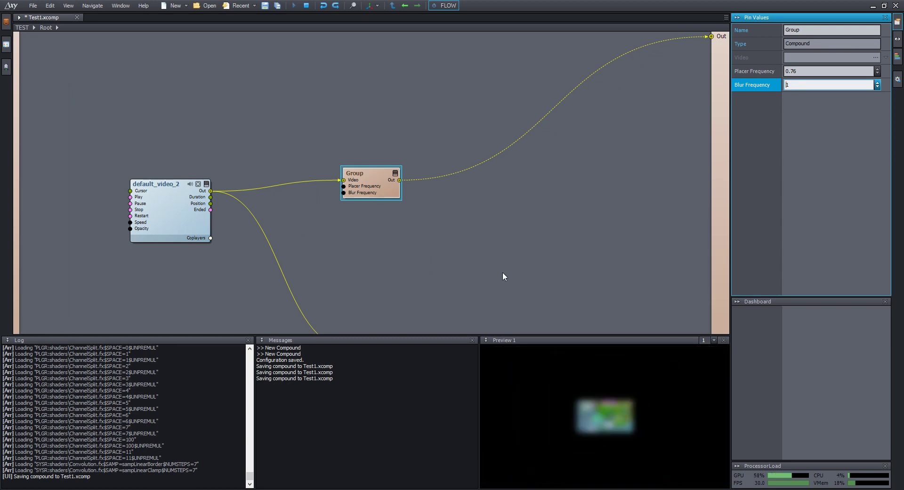
- Examine the group's exposed frequency values both from the Root level and from inside the group
double_click(394, 201)
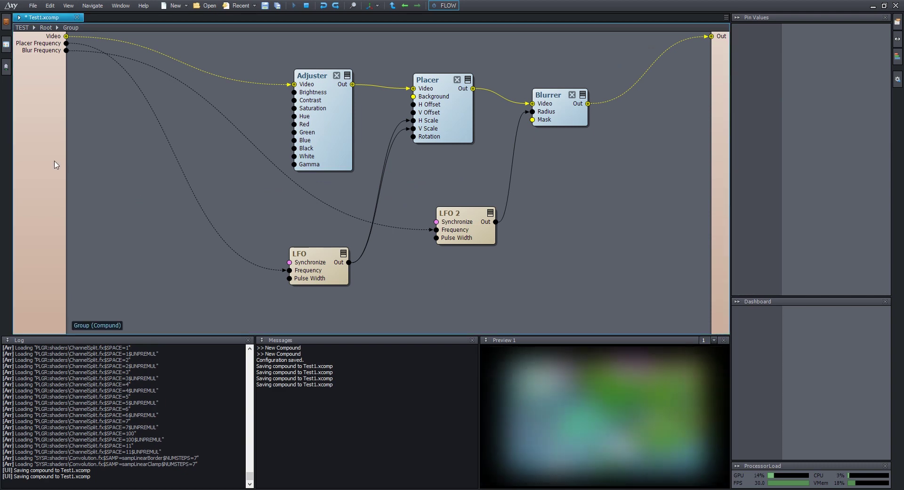
double_click(304, 233)
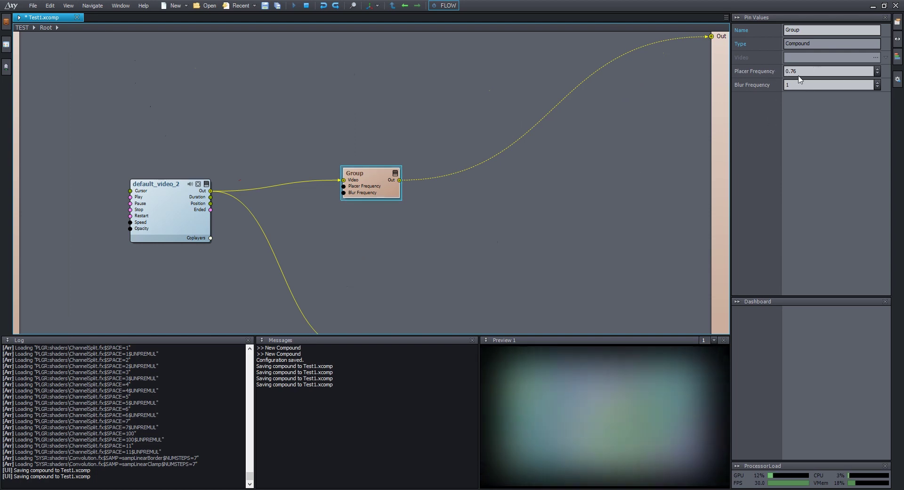
double_click(385, 192)
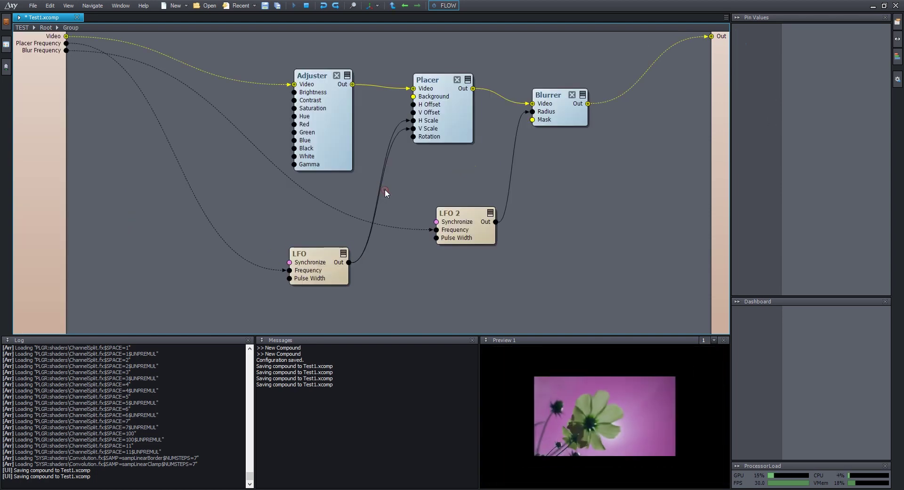
left_click(44, 183)
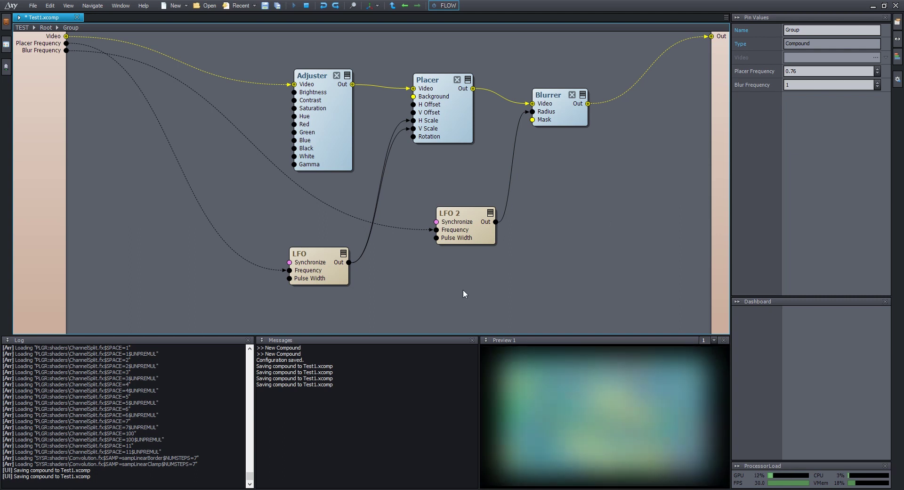
left_click(815, 72)
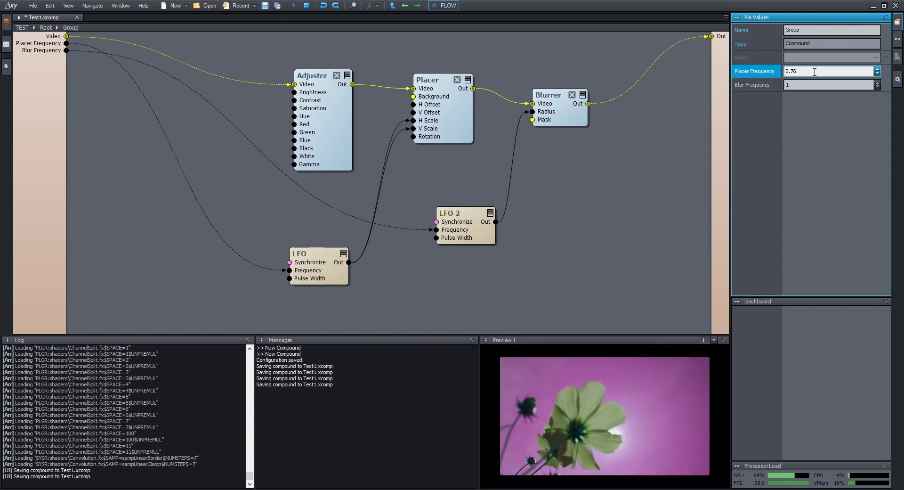
- Insert a Dash Scalar module from the Dashboard category inside the group
double_click(576, 225)
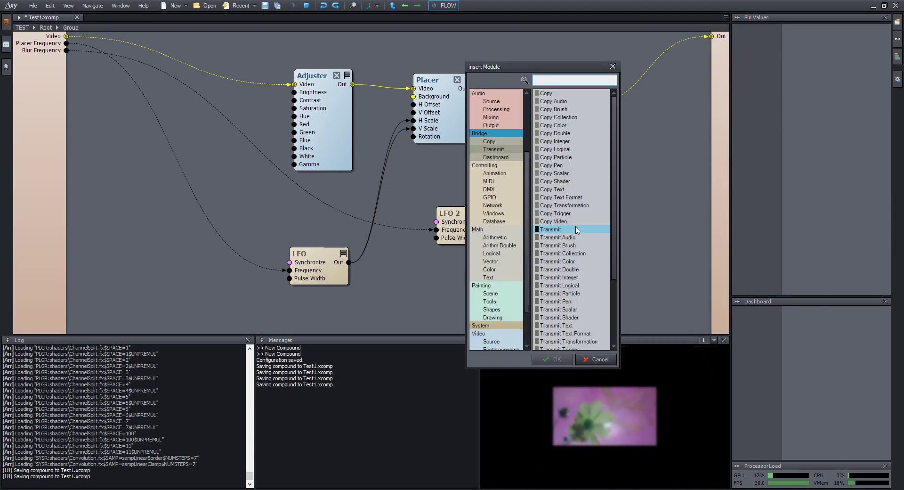
scroll(494, 188, "up", 1)
left_click(496, 173)
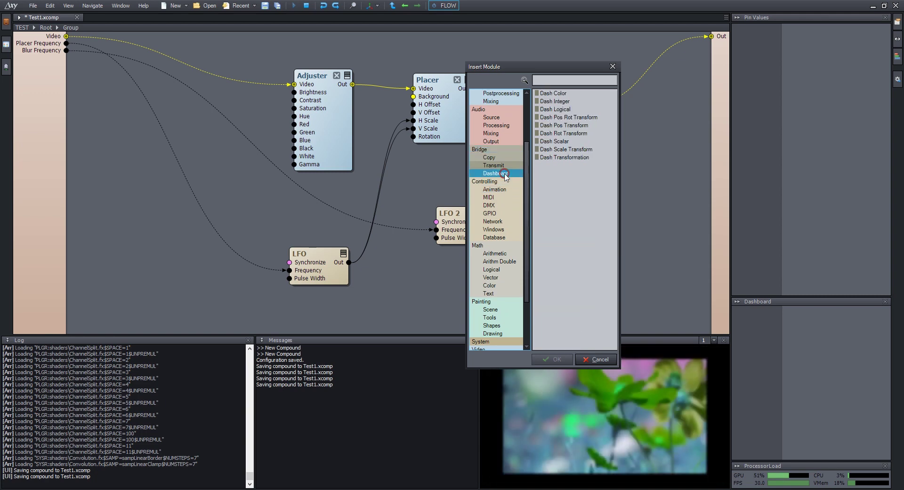
left_click_drag(550, 68, 517, 66)
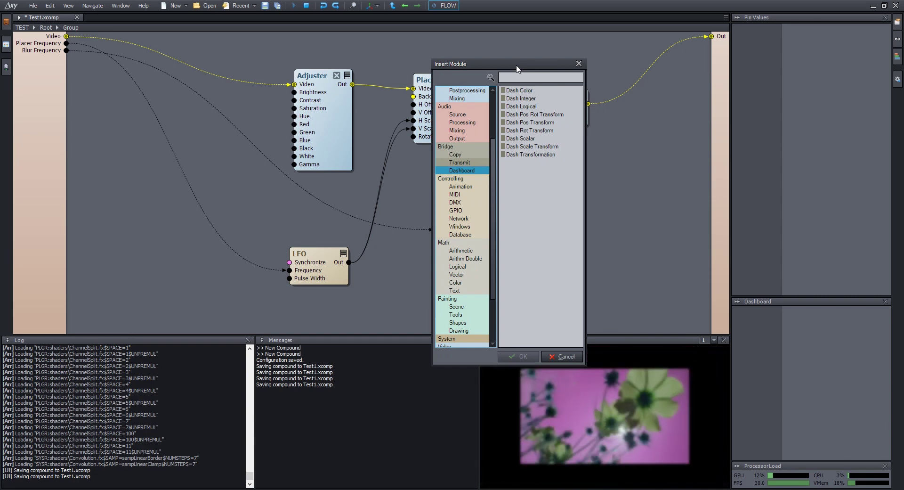
left_click_drag(517, 68, 490, 65)
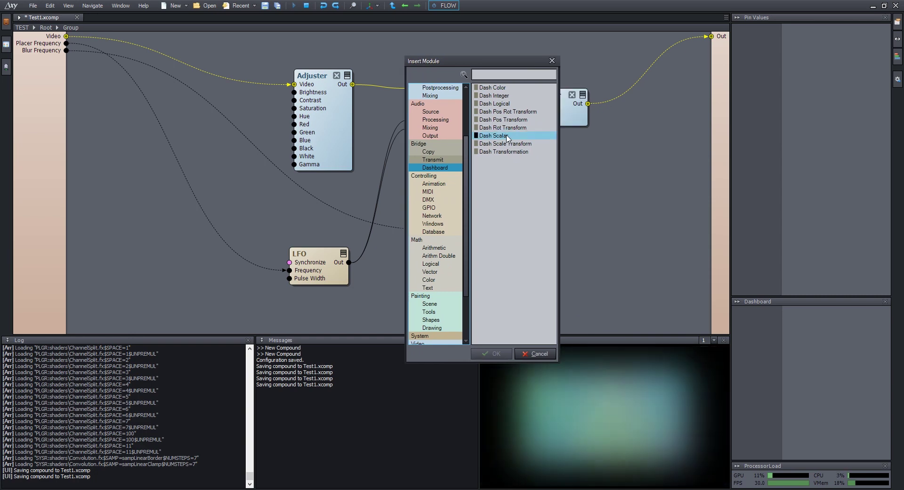
double_click(506, 136)
- Place the Dash Scalar left of the LFO and insert it into the connection from Placer Frequency to the LFO's Frequency
left_click_drag(604, 234, 216, 204)
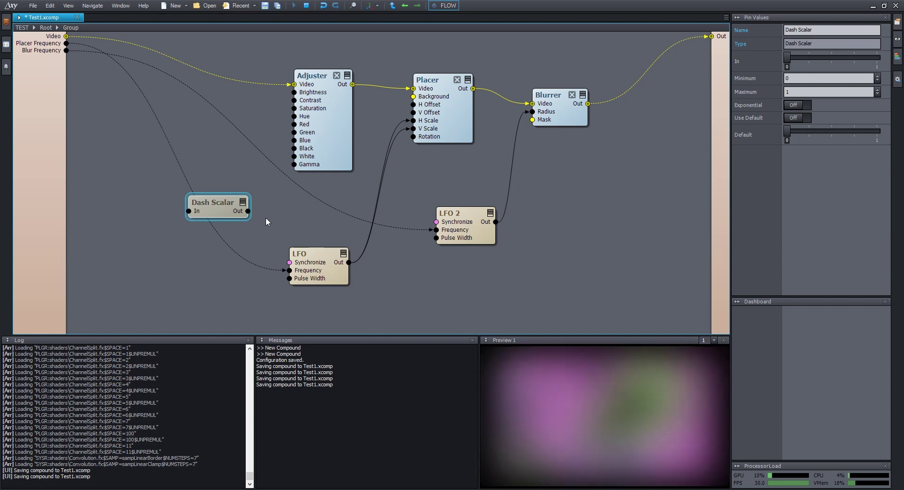
left_click_drag(220, 208, 198, 205)
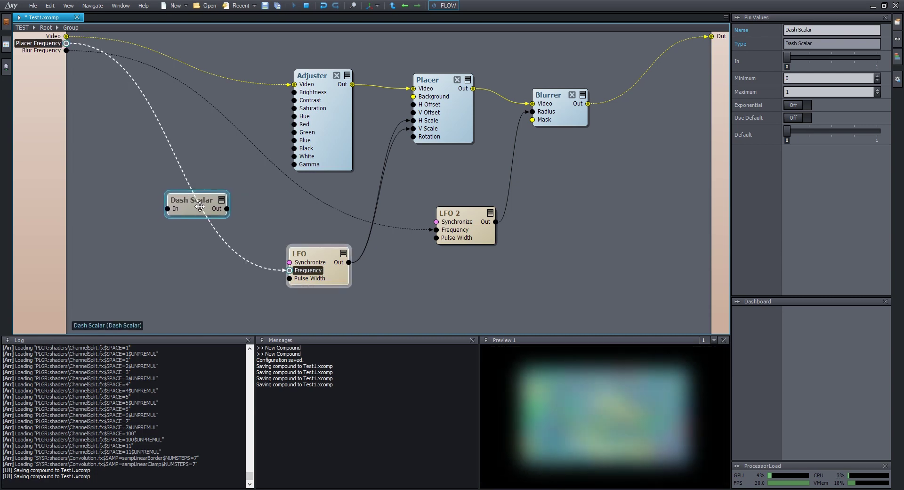
left_click(245, 237)
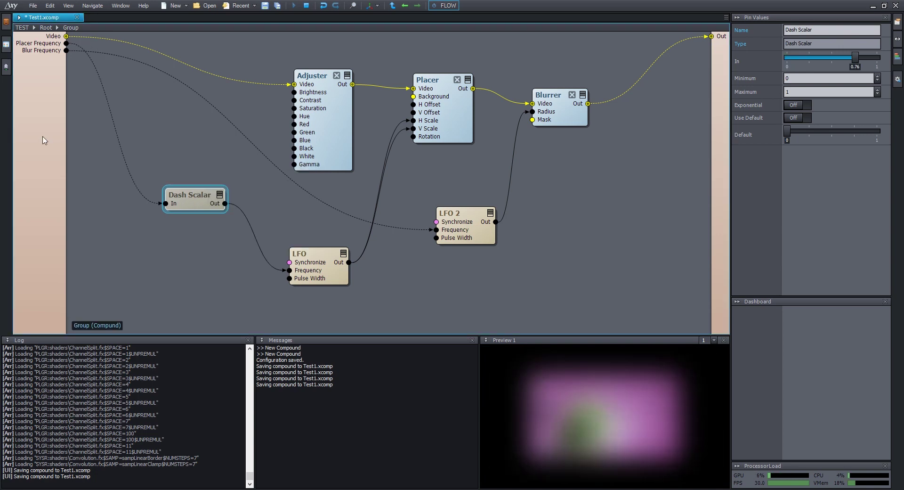
- Lower the group's Placer Frequency with the slider to 0.28
left_click(41, 135)
left_click(791, 92)
key("BackSpace")
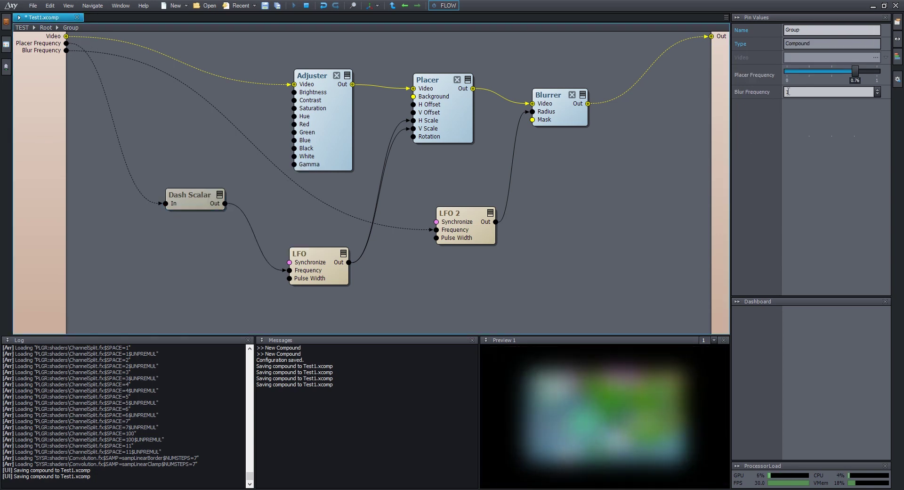
left_click_drag(854, 71, 785, 72)
- Set the Dash Scalar's Maximum to 10
left_click(195, 197)
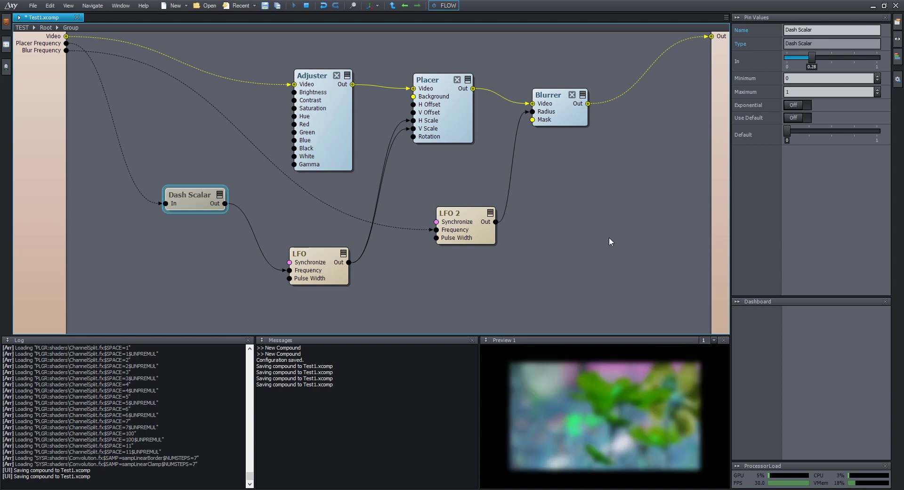
left_click(767, 79)
left_click(765, 91)
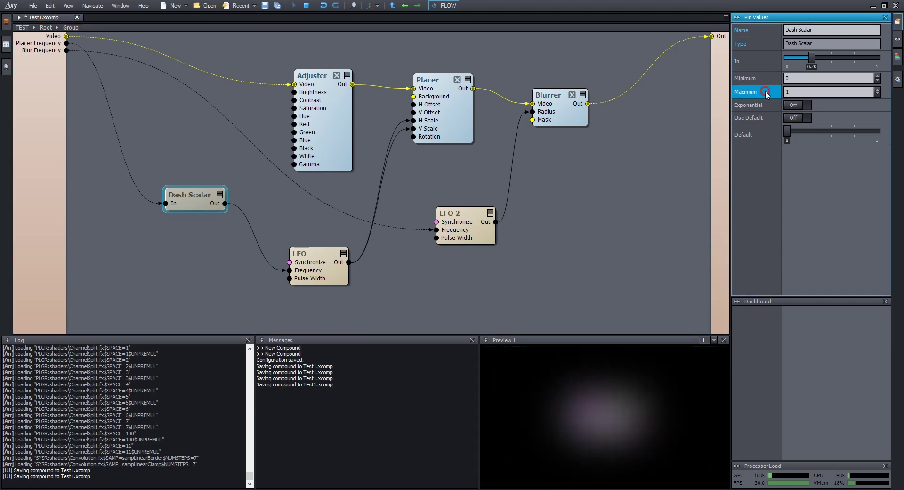
left_click(762, 91)
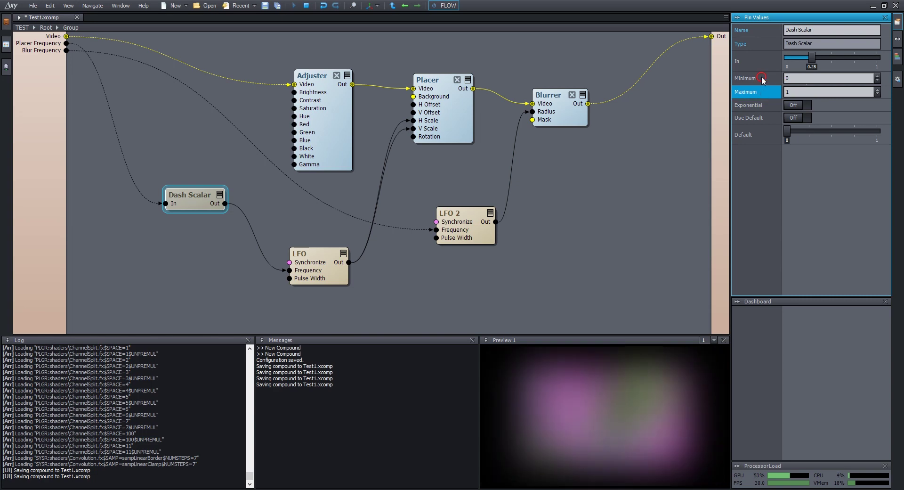
left_click(796, 92)
type("0")
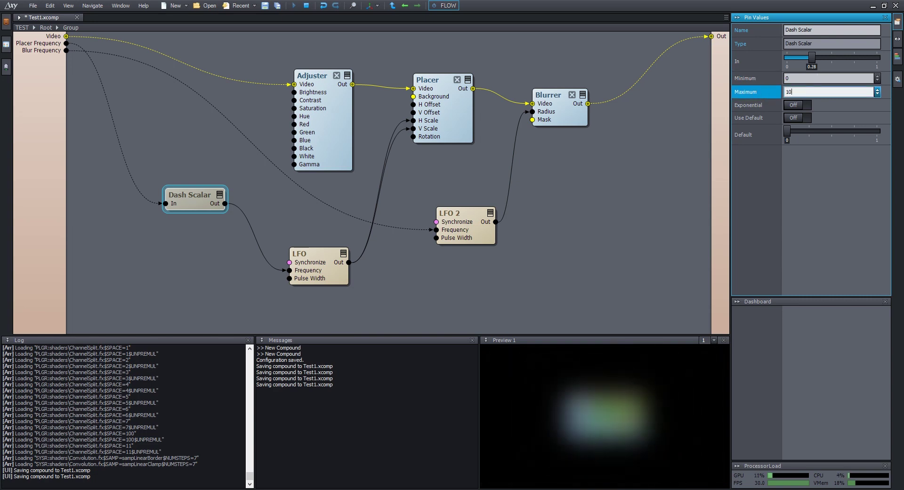
key("Return")
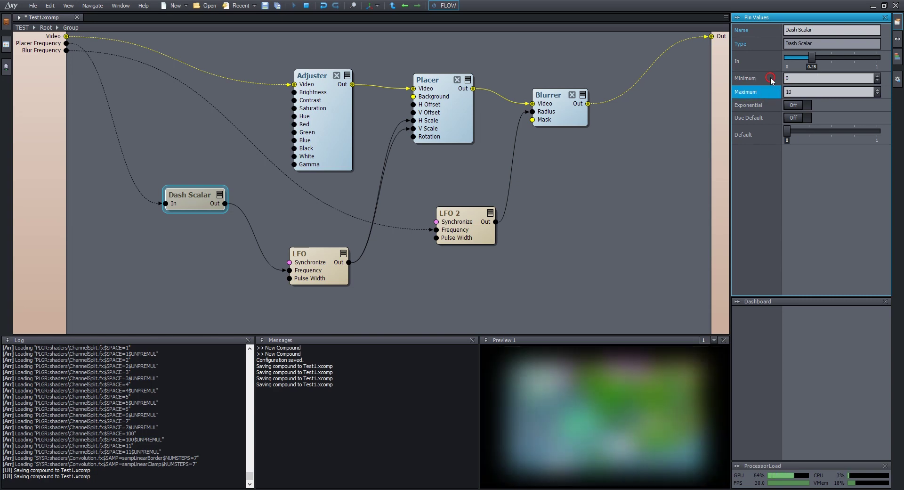
left_click(772, 79)
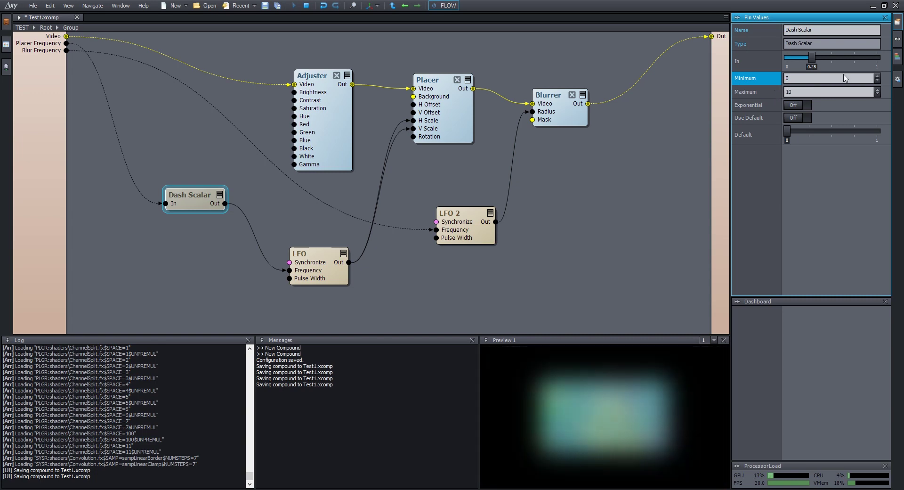
- Test the group's Placer Frequency at up to 1 and bring it down to 0.16
left_click(56, 115)
left_click(815, 71)
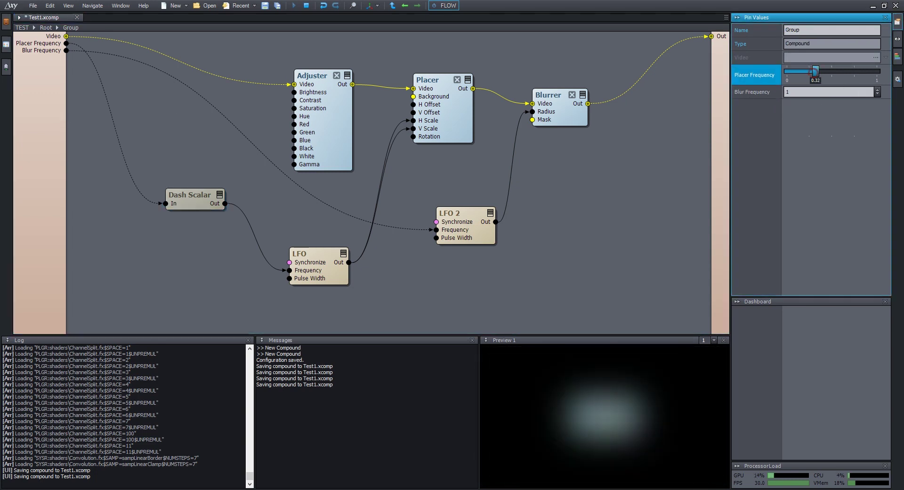
left_click_drag(816, 71, 877, 71)
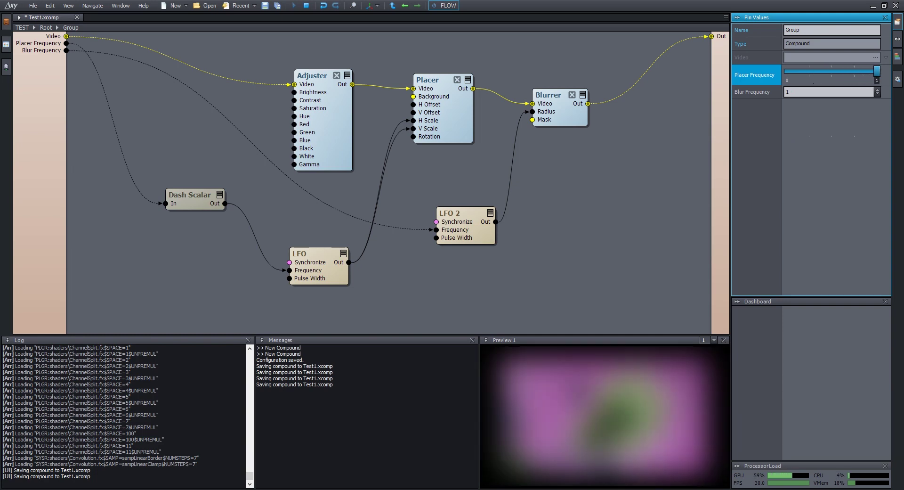
left_click_drag(877, 71, 865, 70)
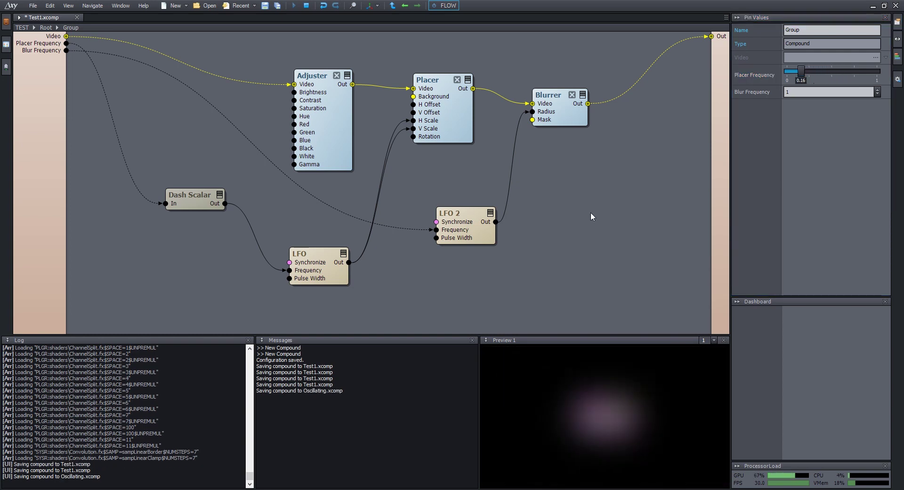
- Return to the Root level and rename the group as Oscillating
double_click(581, 202)
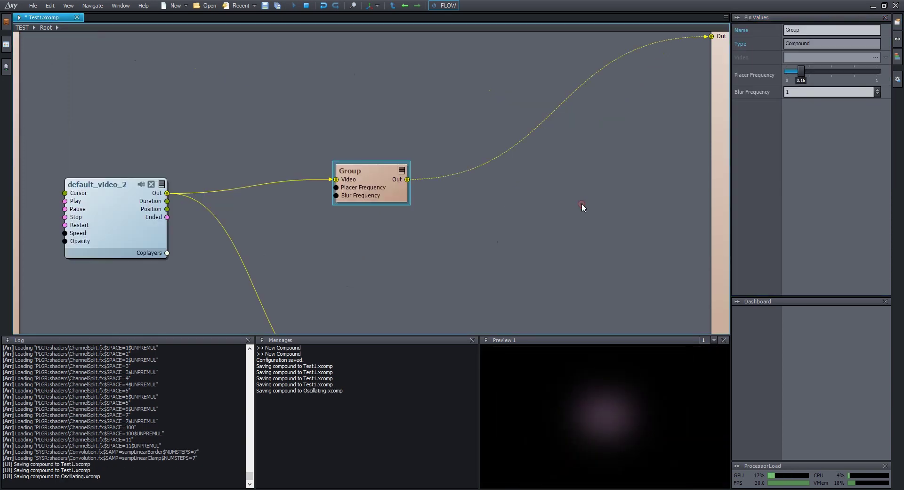
left_click(820, 30)
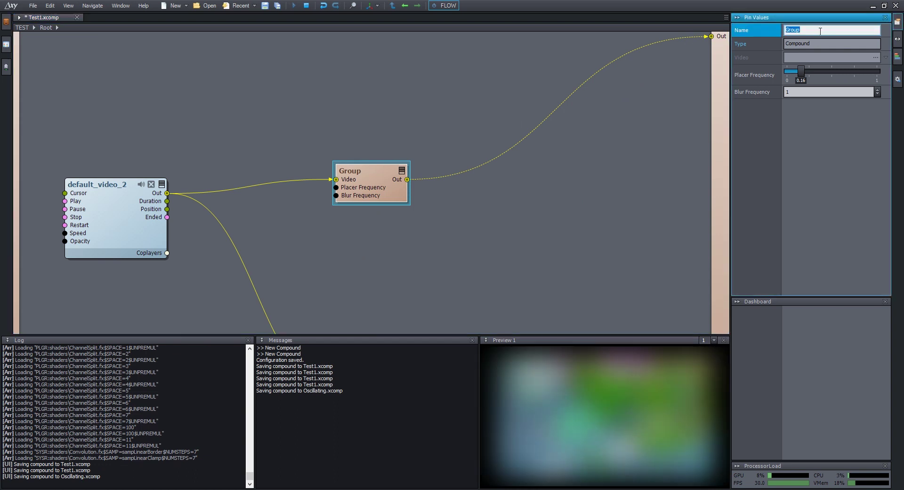
type("Osci")
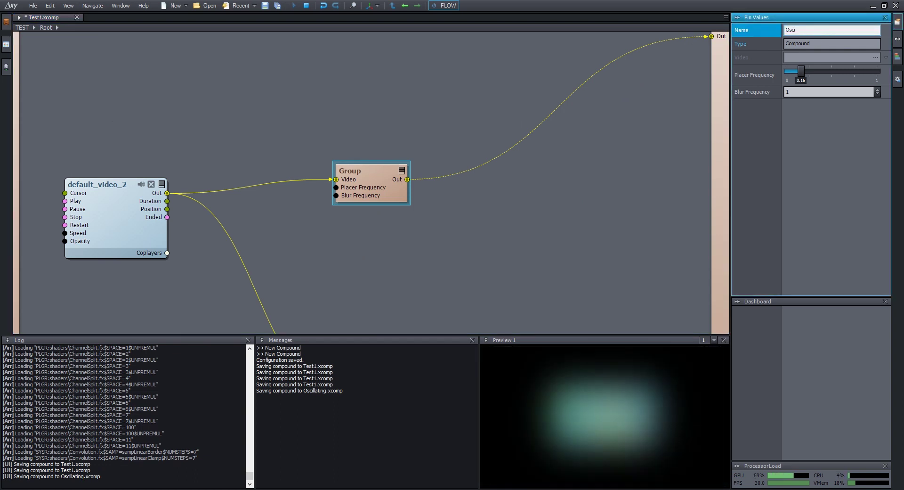
type("llating")
key("Return")
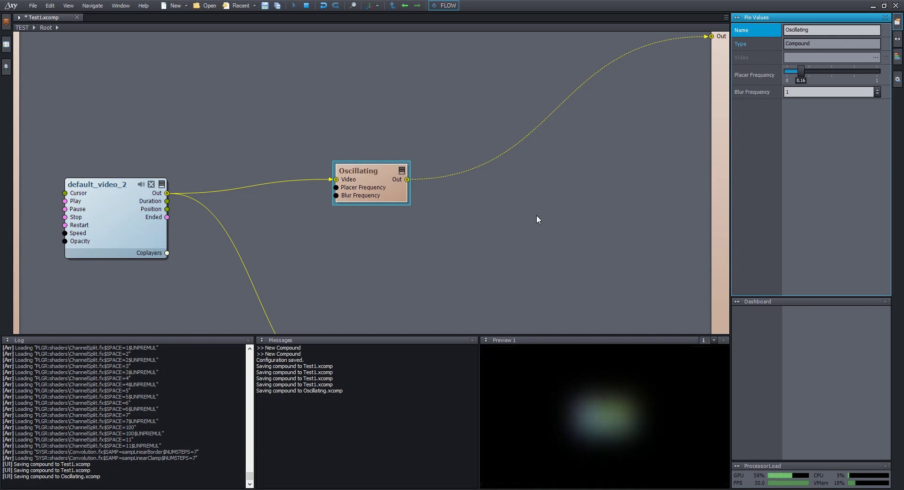
- Save the Oscillating group as a linked compound named Oscillating in the Practising project
right_click(393, 189)
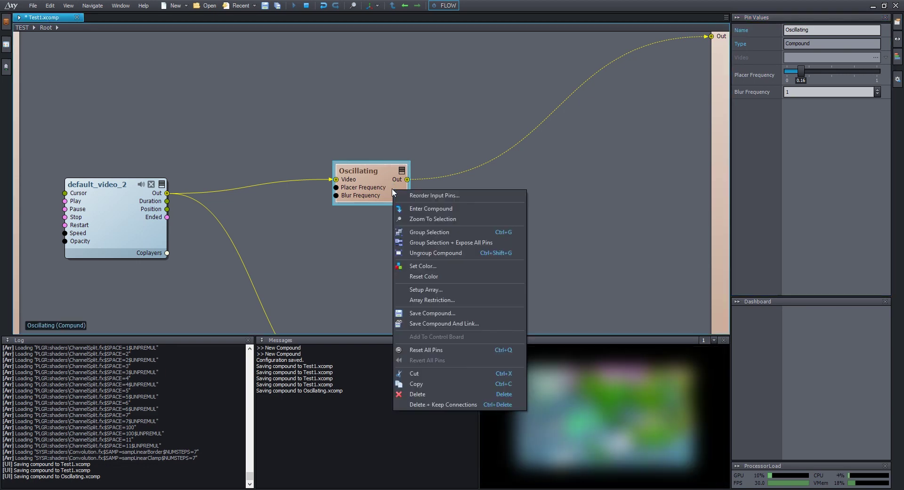
left_click(472, 323)
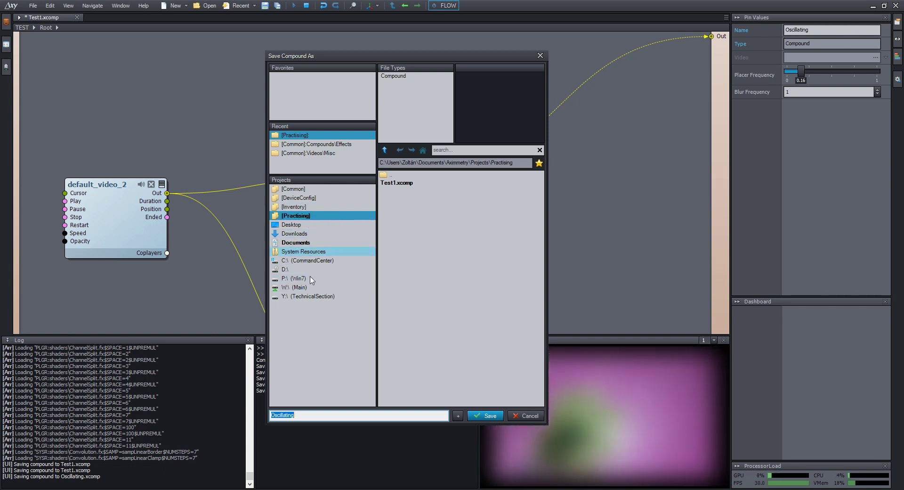
left_click(365, 415)
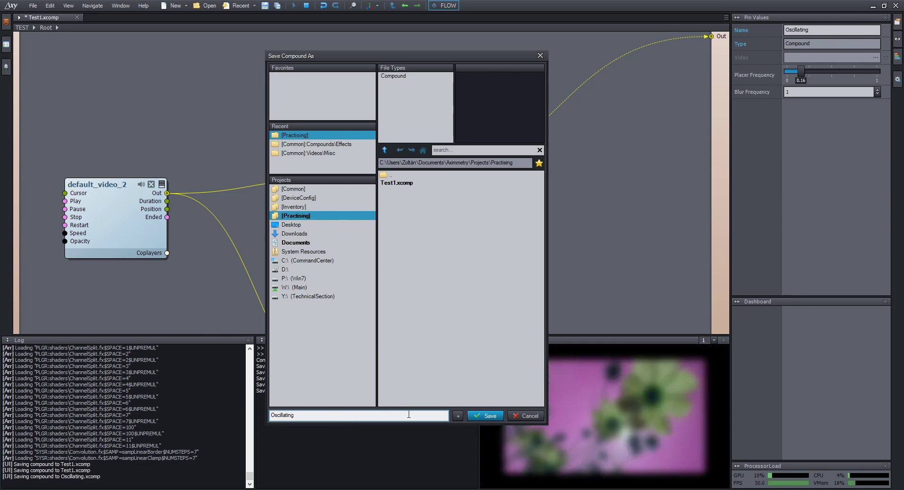
left_click(485, 416)
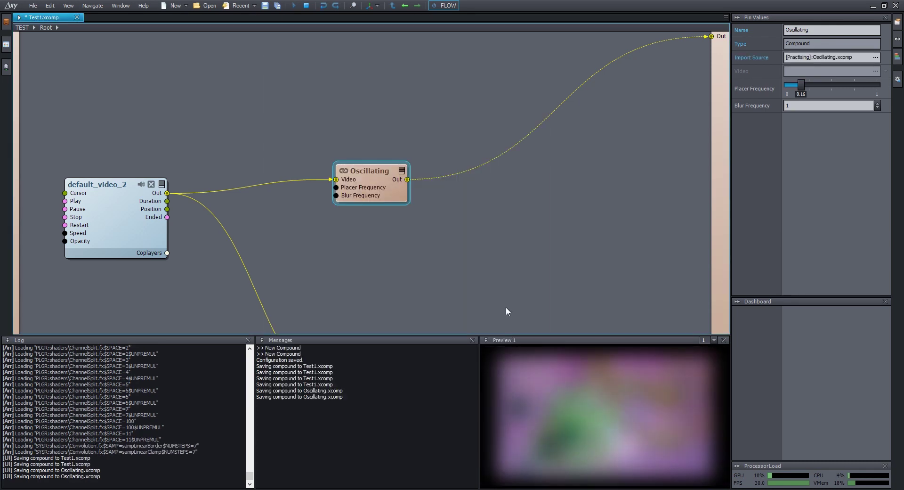
- Set the Oscillating compound's Placer Frequency to 0.08
left_click_drag(491, 300, 487, 212)
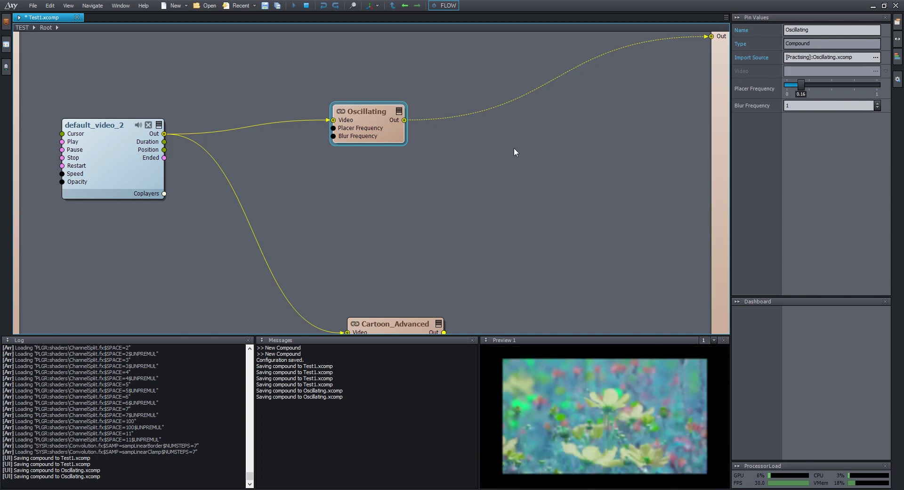
left_click_drag(801, 85, 794, 84)
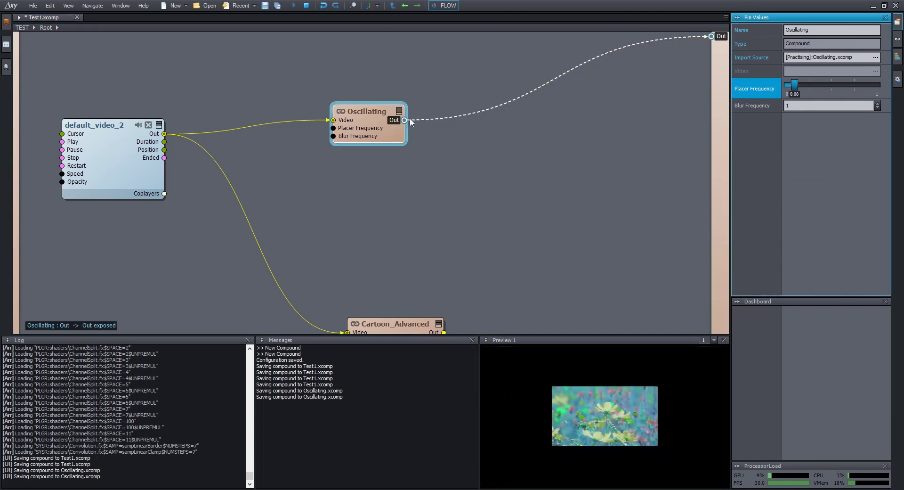
left_click(395, 140)
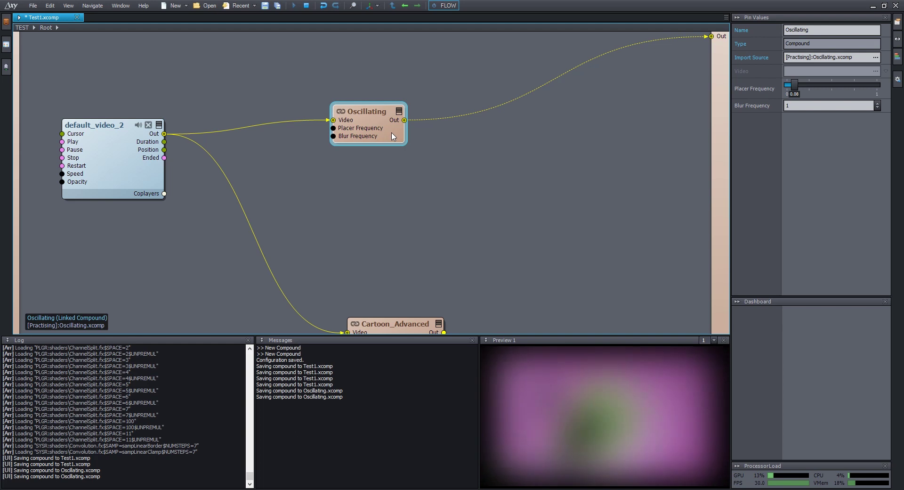
- Unlink the Oscillating compound from its file, enter it to view its modules, and return to the Root level
right_click(394, 136)
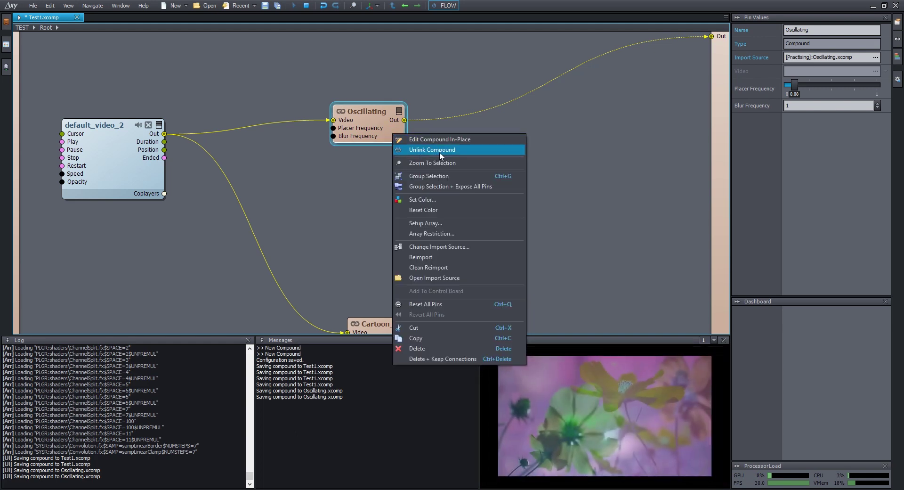
left_click(439, 149)
double_click(394, 135)
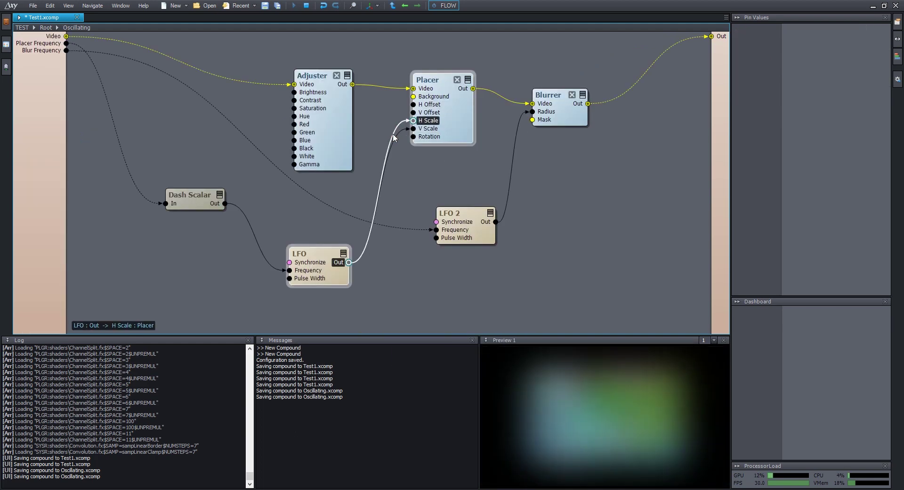
double_click(383, 122)
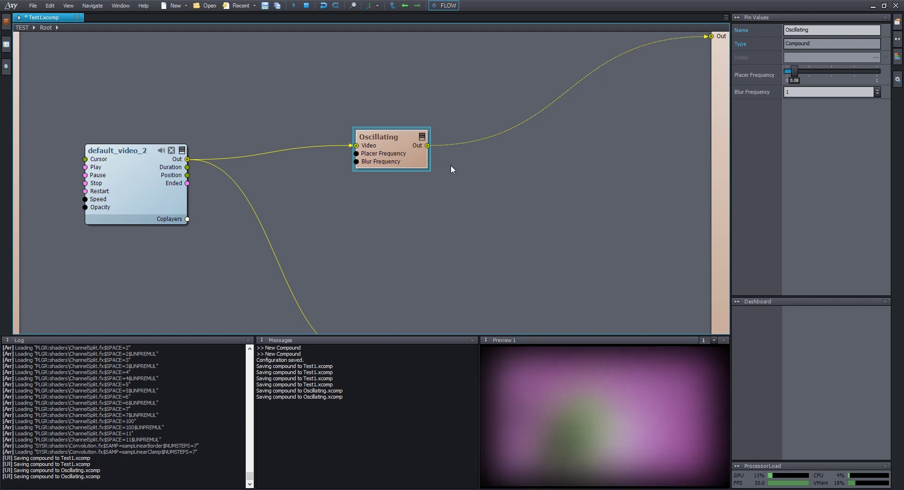
- Ungroup the Oscillating compound into its separate modules at the Root level
scroll(450, 164, "down", 3)
right_click(419, 137)
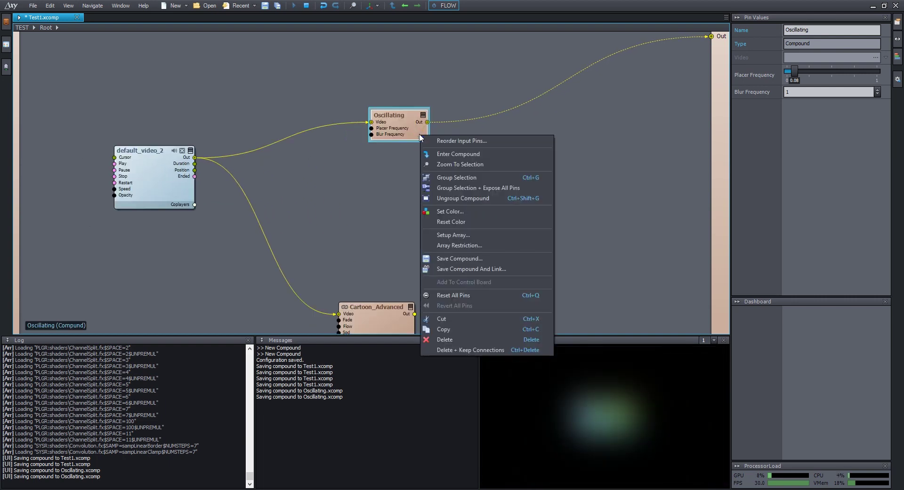
left_click(463, 199)
left_click_drag(444, 134, 414, 117)
middle_click_drag(552, 183, 518, 175)
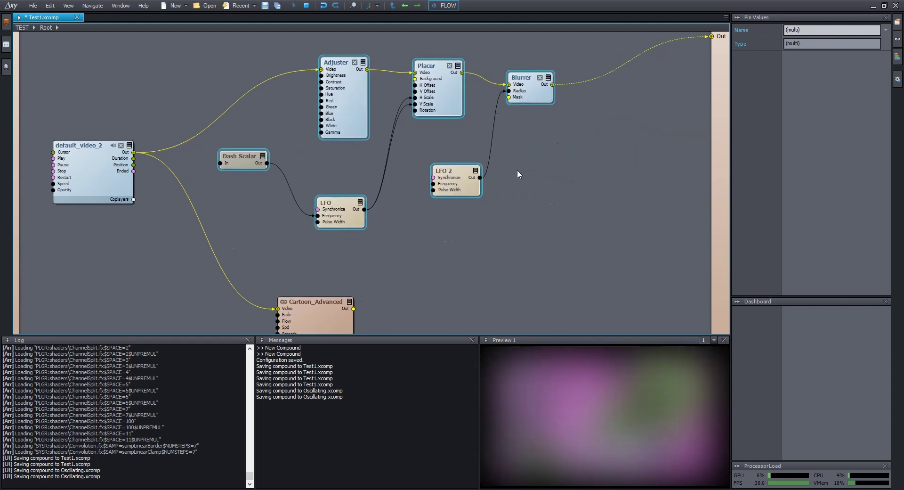
left_click(517, 171)
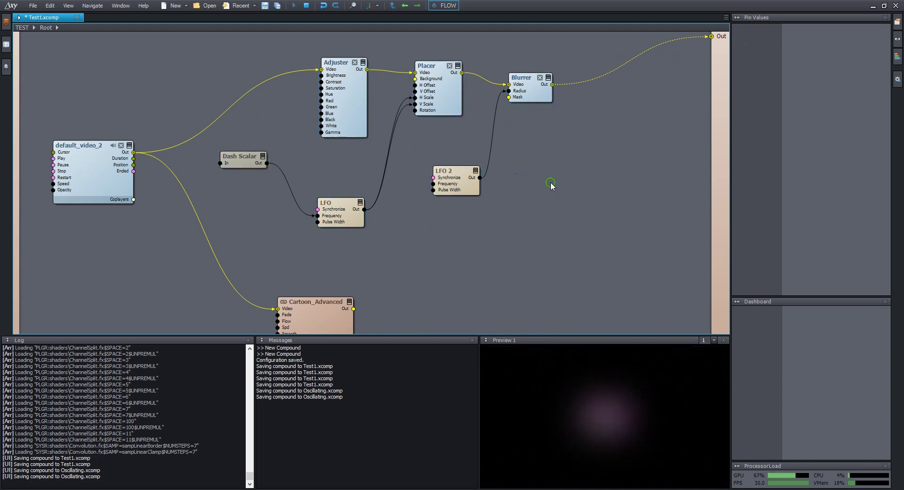
- Insert a Switch Video module in the empty area to the right of the Blurrer
middle_click_drag(552, 184, 467, 193)
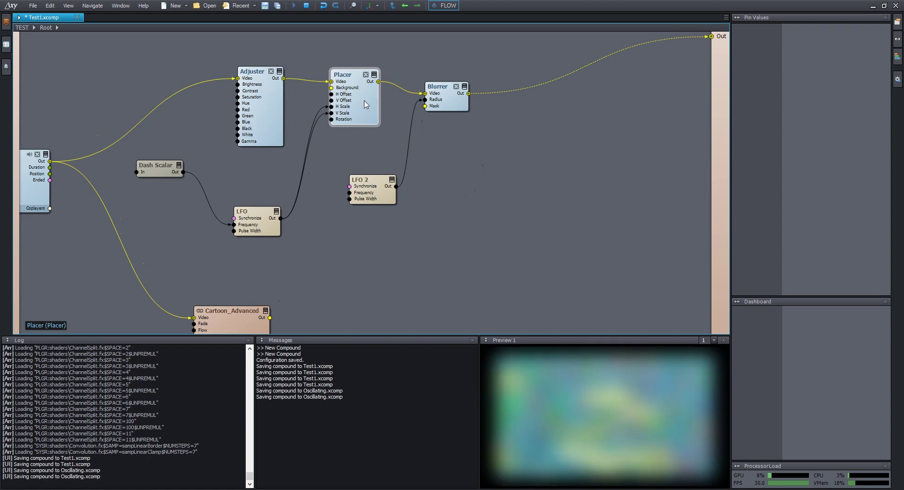
left_click(363, 100)
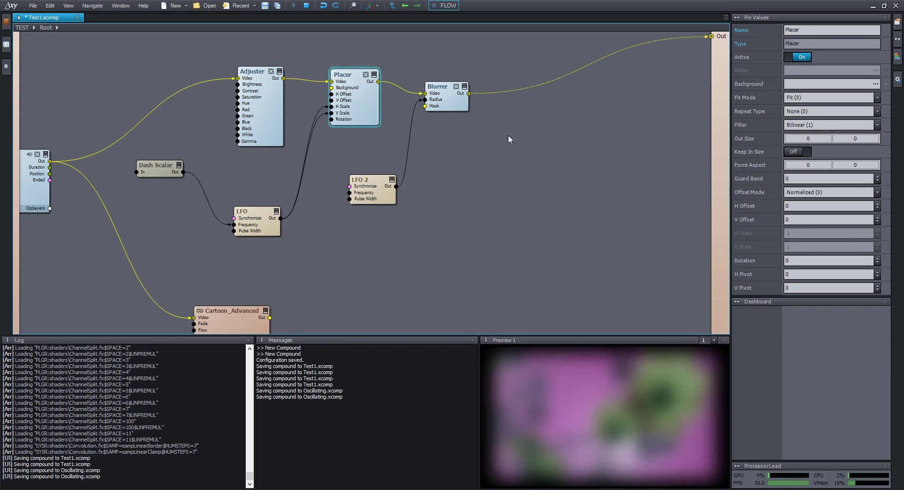
left_click(546, 127)
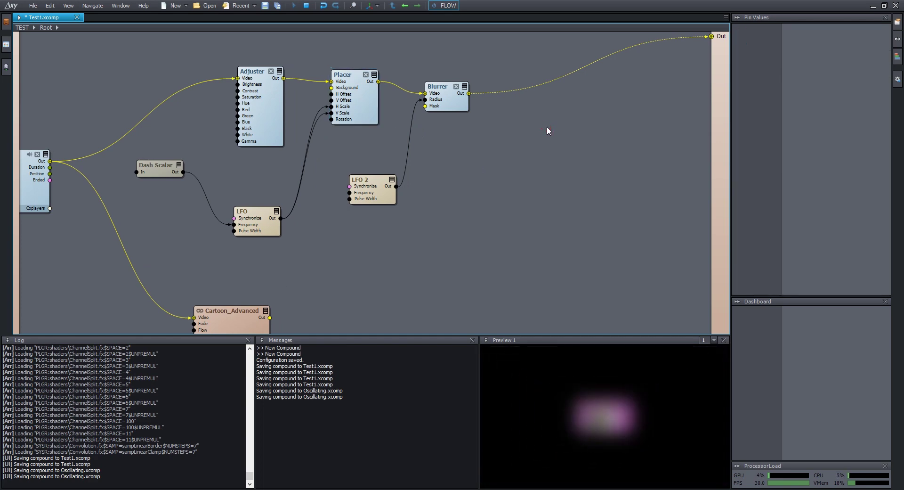
double_click(547, 127)
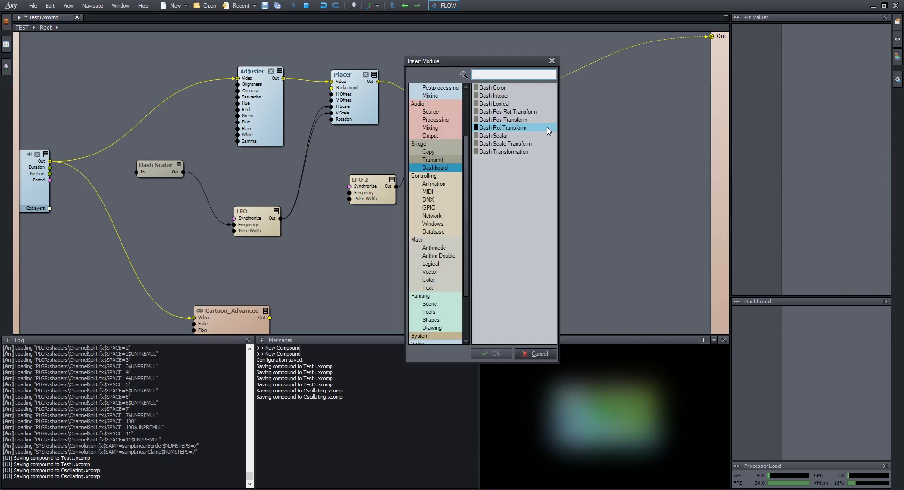
type("swi")
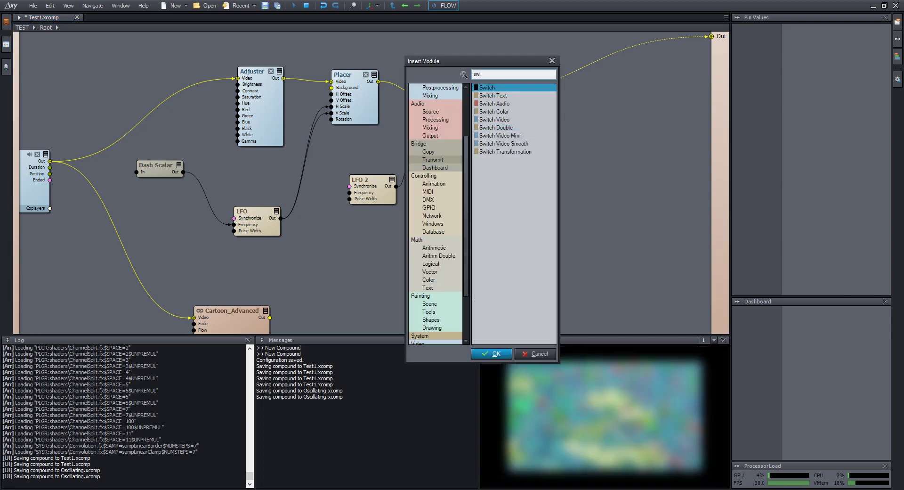
key("Down")
key("Down")
key("Down")
key("Down")
key("Return")
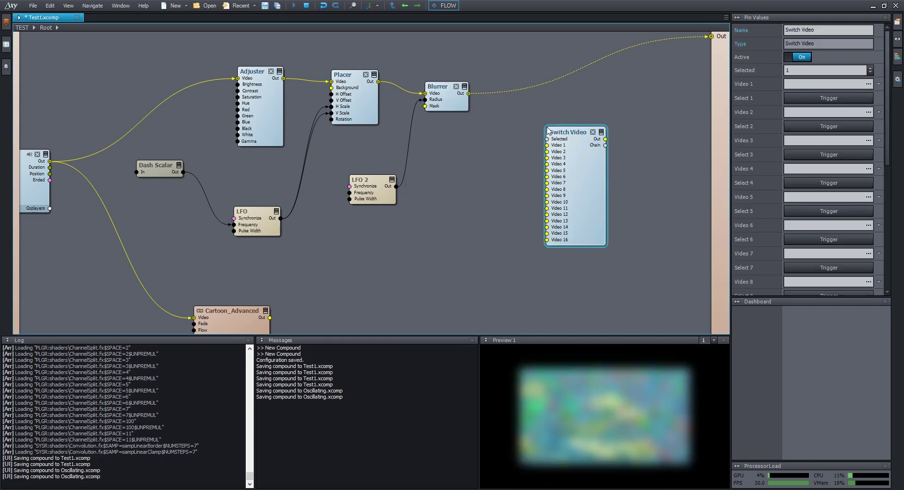
- Move the Switch Video module up beside the Blurrer and connect the Blurrer's output to its Video 1 input
left_click_drag(580, 131, 576, 94)
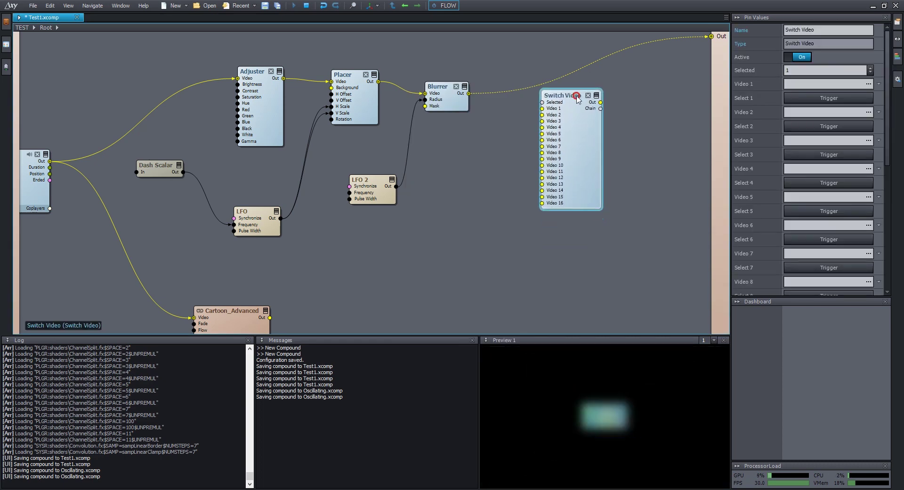
left_click_drag(521, 89, 542, 108)
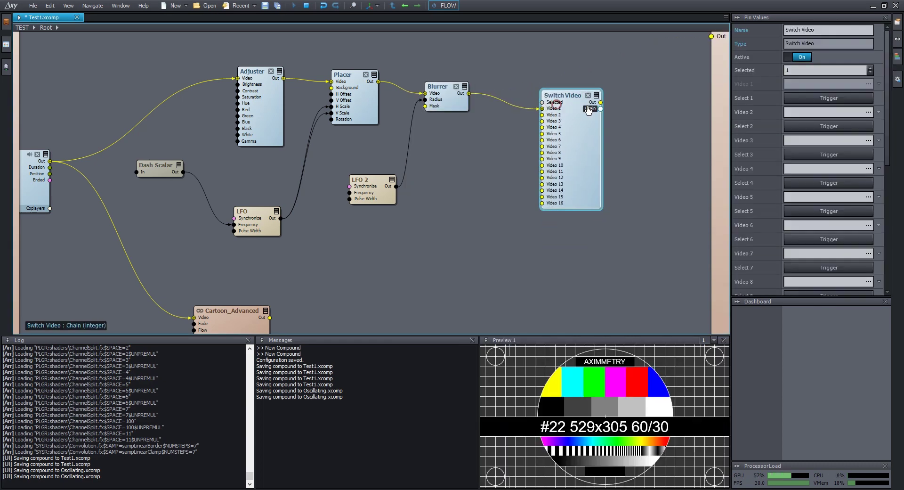
- Connect the Switch Video module's output to the compound's Out and the Cartoon_Advanced output to its Video 2 input
left_click_drag(600, 102, 711, 36)
right_click_drag(424, 263, 431, 248)
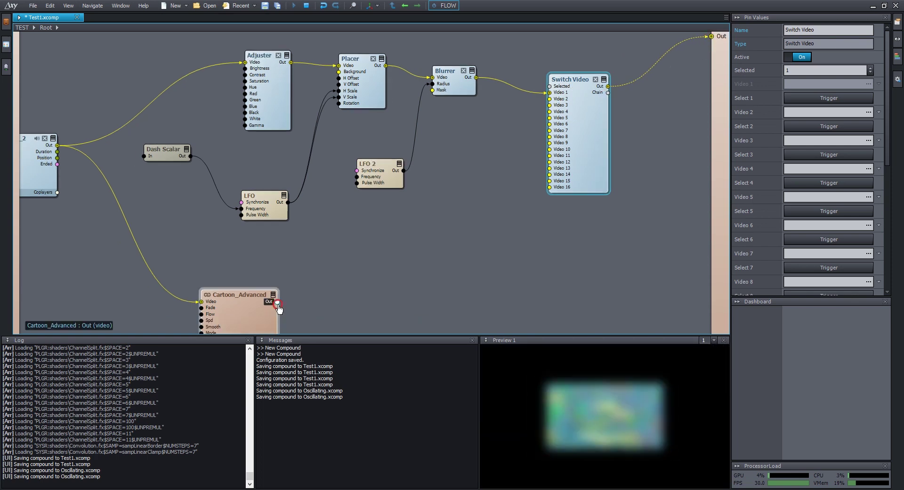
left_click_drag(277, 301, 550, 98)
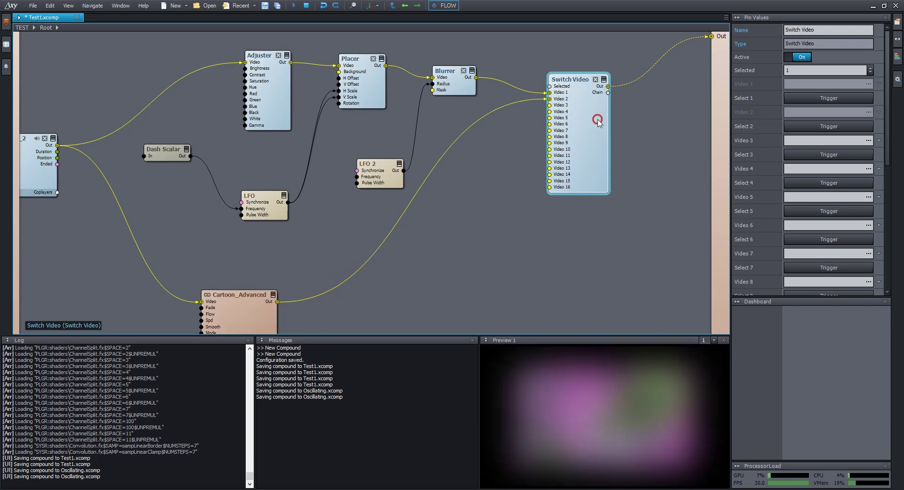
left_click_drag(597, 118, 596, 116)
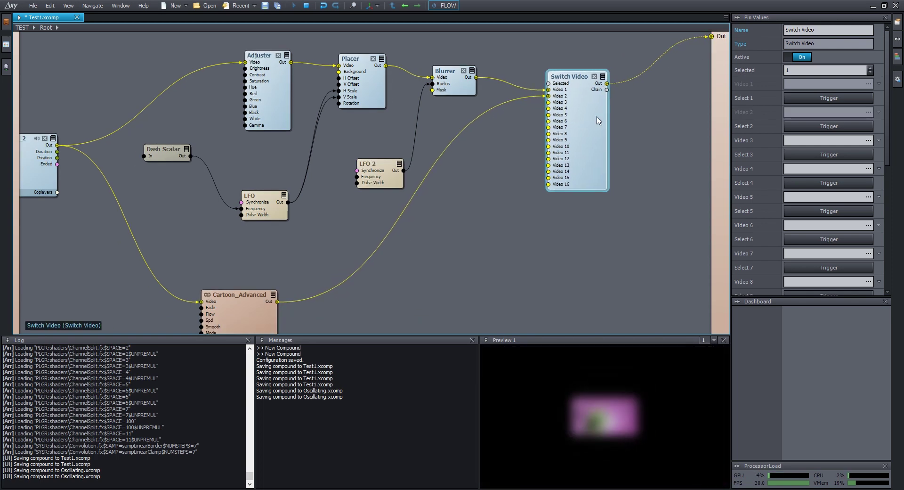
- Set the Switch Video module's Selected value to 2
left_click(810, 69)
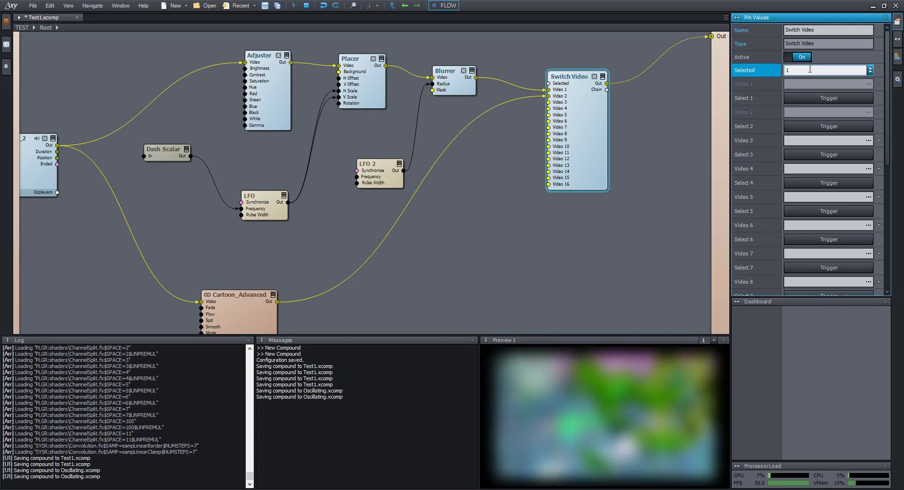
key("BackSpace")
type("2")
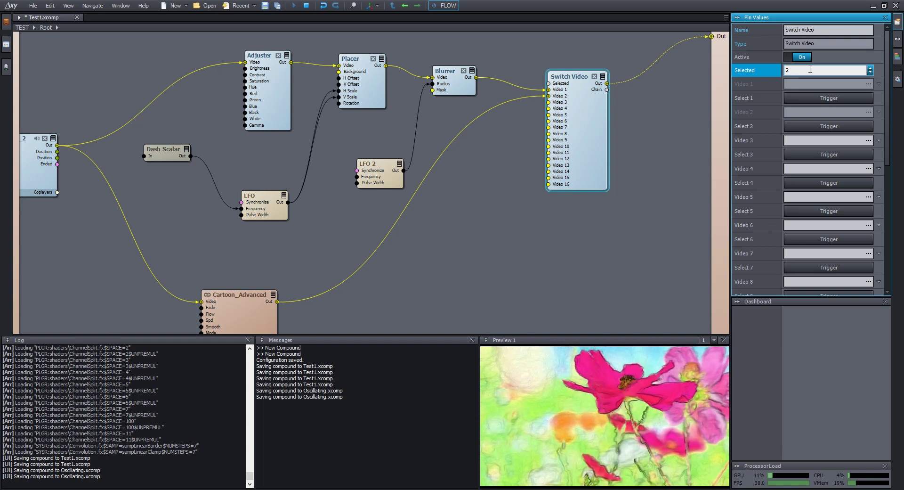
- Expose the Switch Video module's Selected pin on the input side of the Root compound as a dashboard control
left_click(544, 87)
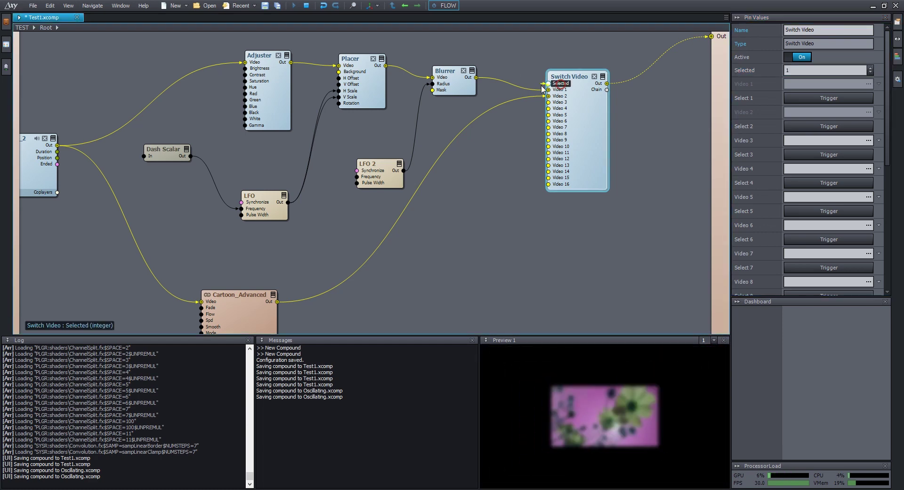
left_click_drag(503, 84, 19, 49)
middle_click_drag(488, 225, 434, 254)
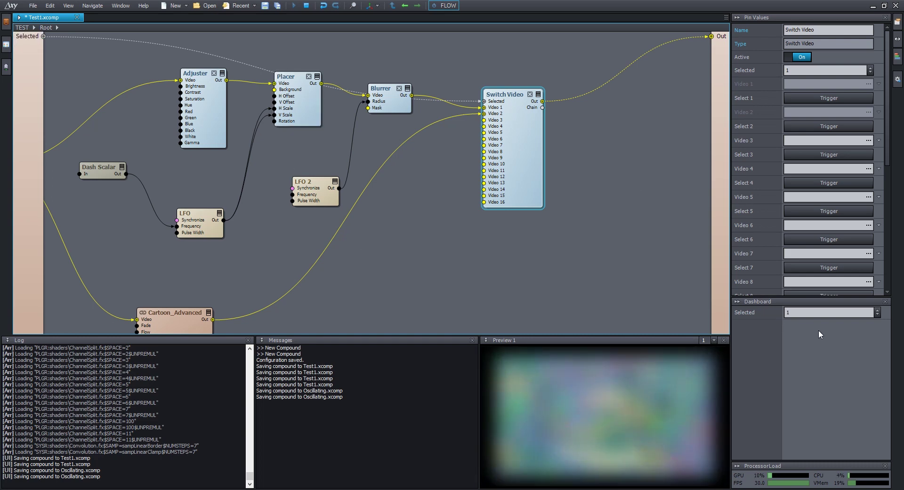
left_click(783, 302)
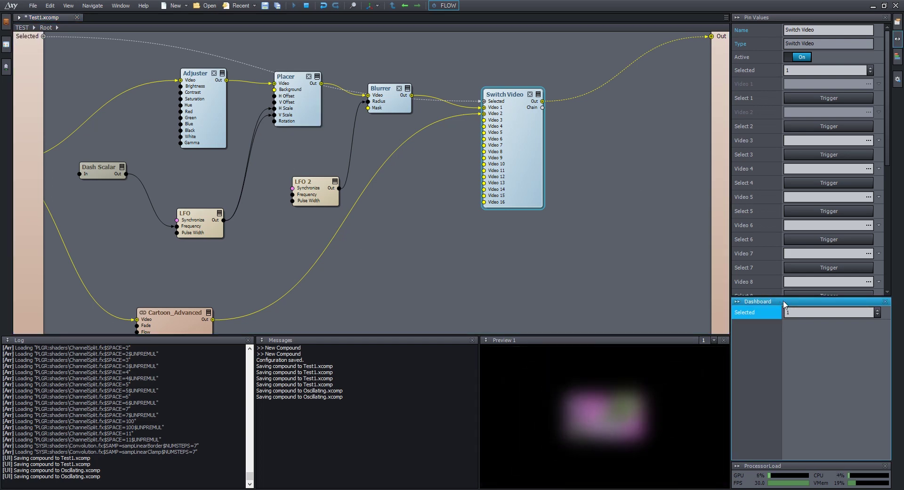
- With the Placer module selected, alternate the dashboard's Selected value between 2 and 1, ending on 1
left_click(400, 106)
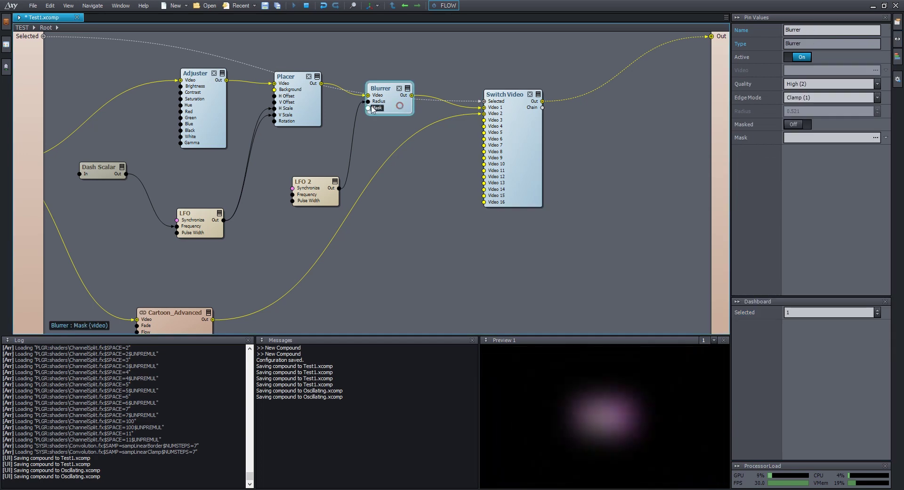
left_click(312, 102)
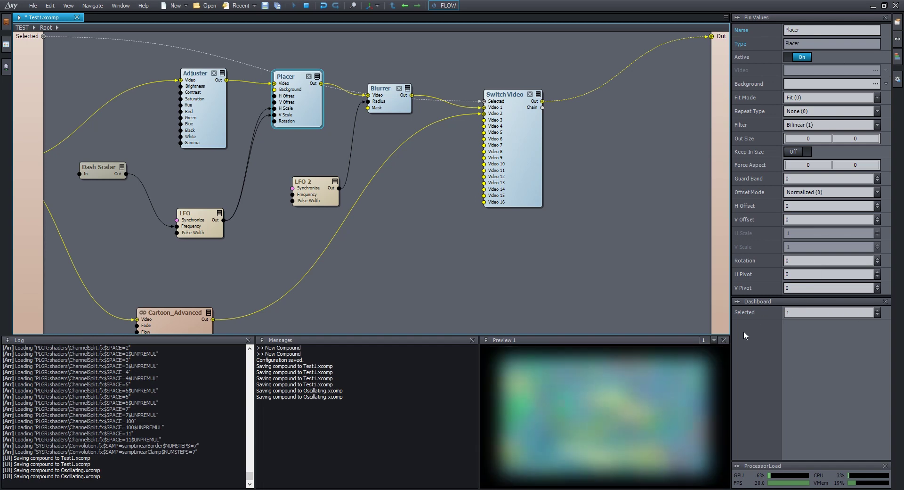
left_click(809, 352)
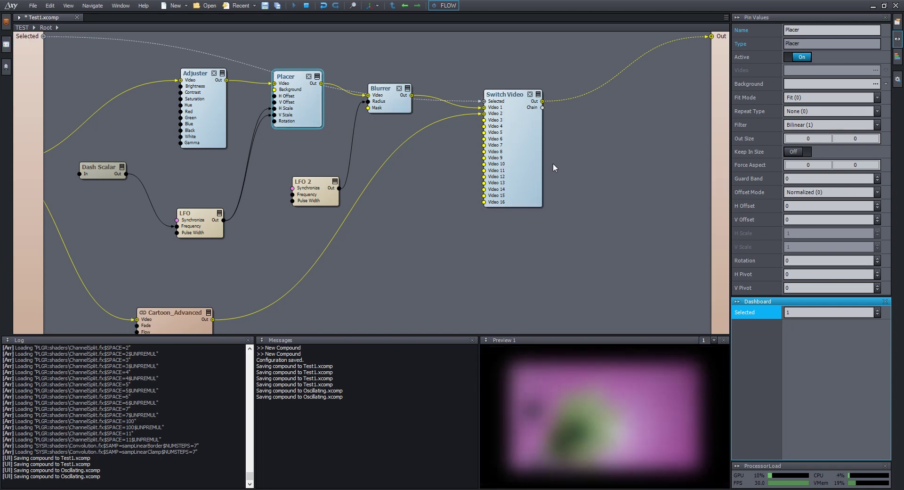
left_click(802, 312)
type("2")
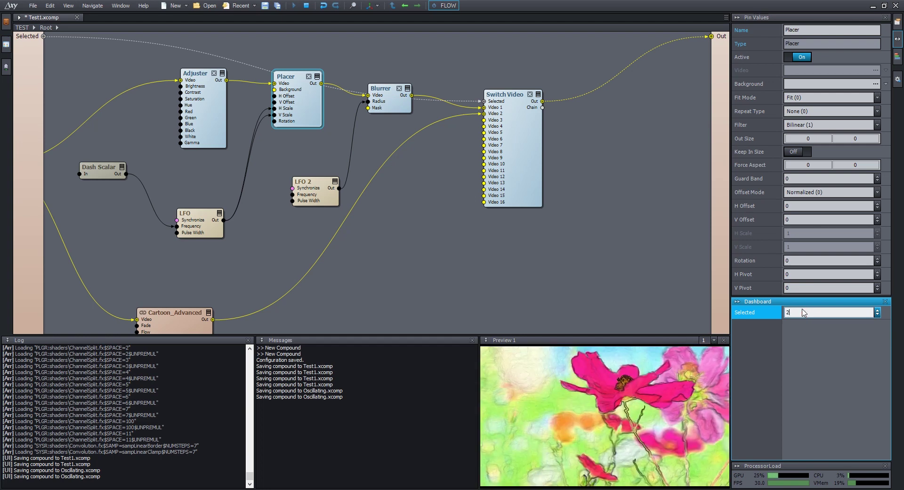
key("BackSpace")
type("1")
key("BackSpace")
type("2")
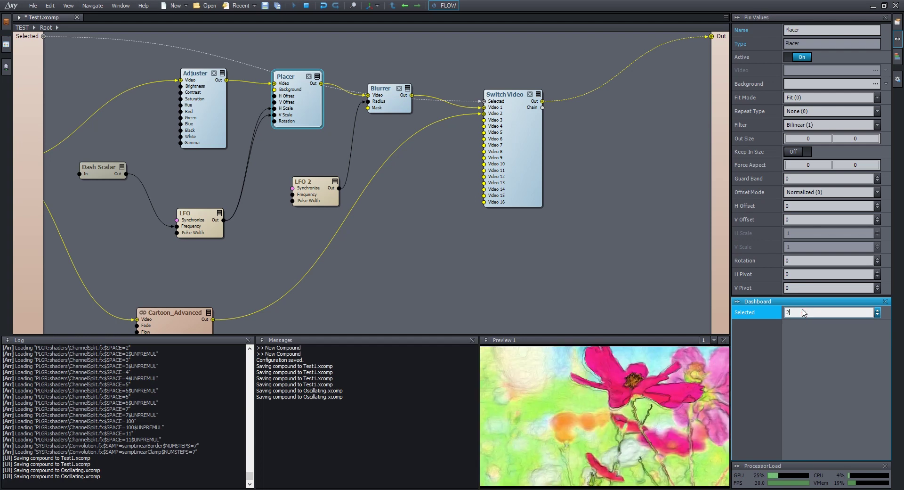
key("BackSpace")
type("1")
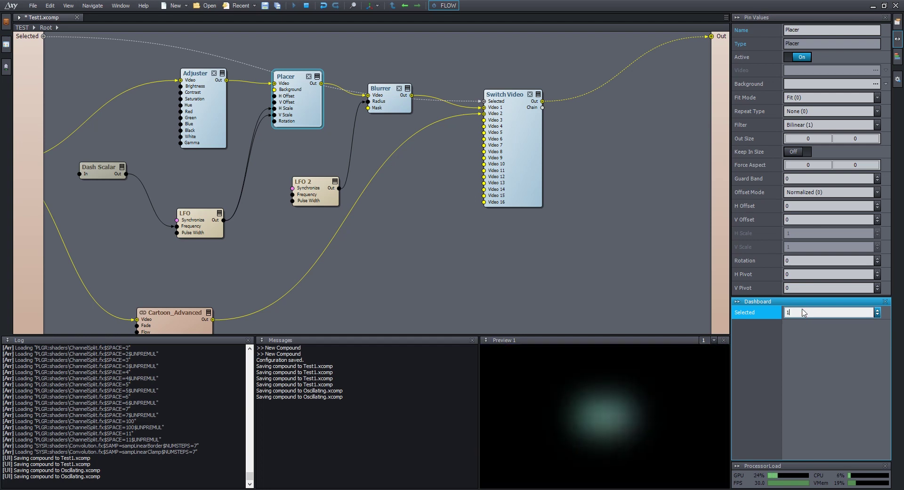
- Save the compound to Test1.xcomp and shift the Switch Video module slightly to the right
left_click(279, 295)
key("ctrl+s")
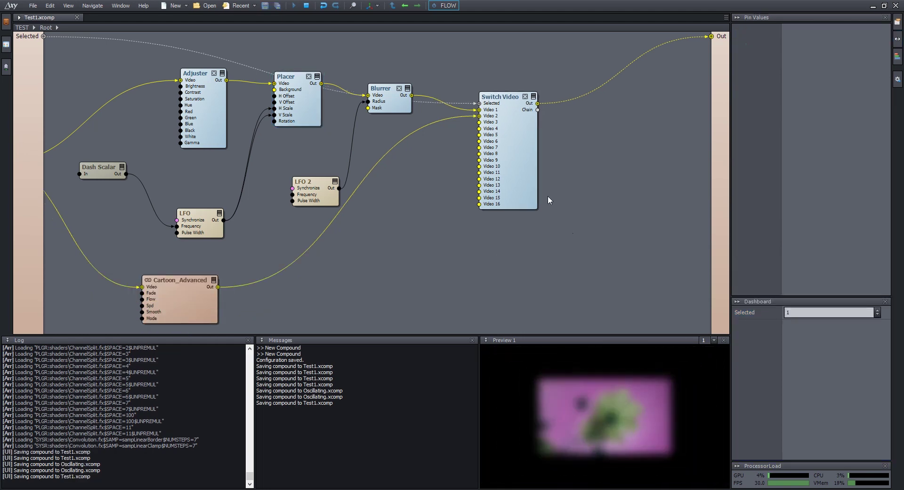
left_click(527, 174)
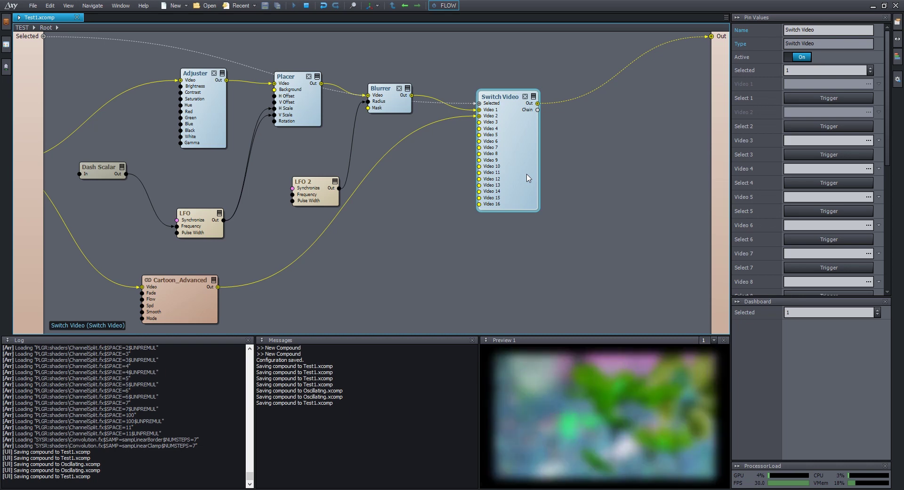
left_click_drag(528, 177, 541, 178)
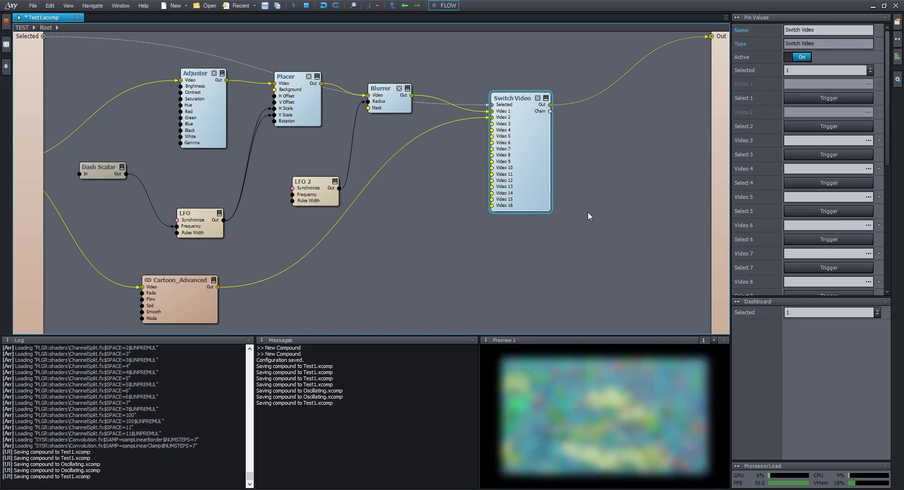
- Change the Switch Video module's type to Switch Video Smooth and move it slightly to the left
right_click(533, 148)
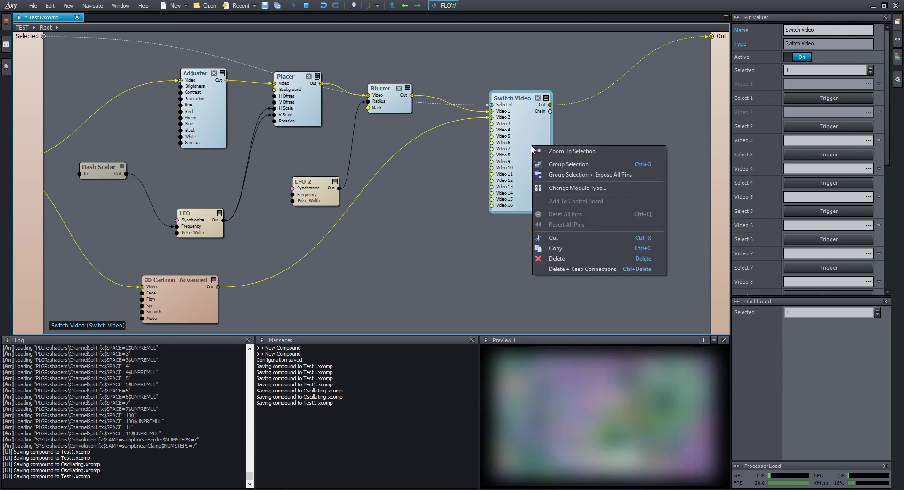
left_click(597, 187)
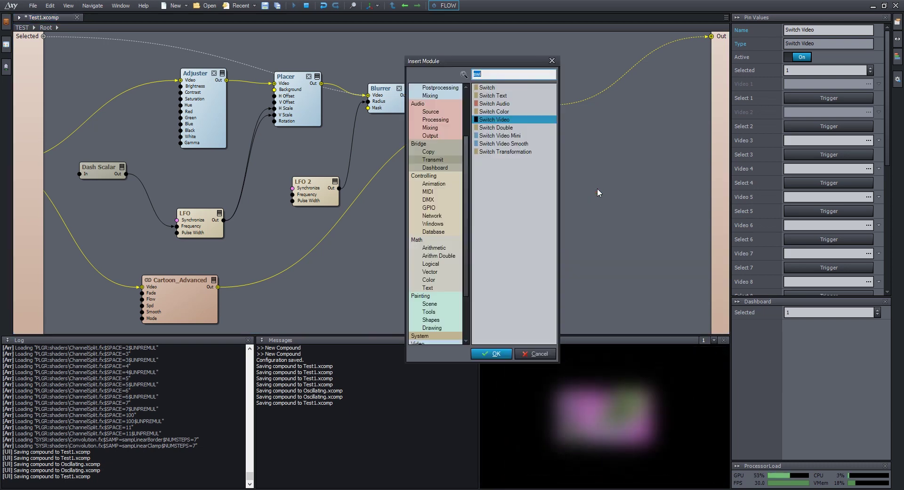
left_click(507, 144)
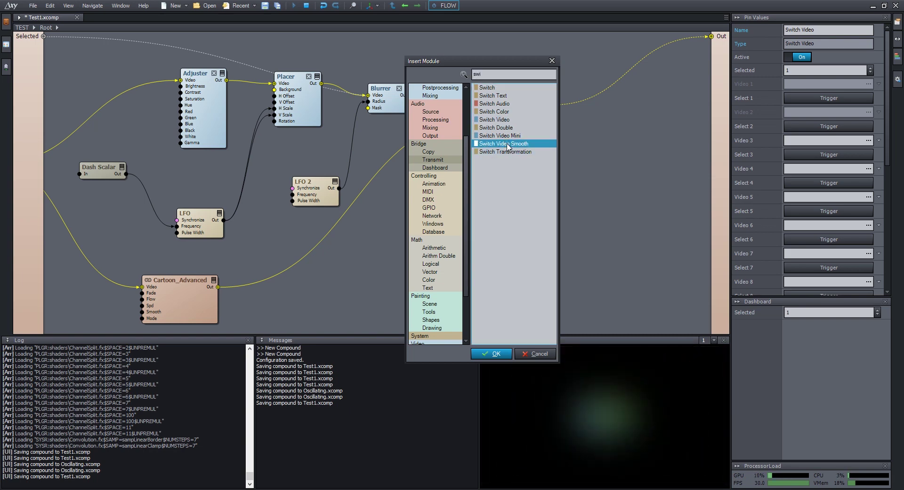
double_click(507, 144)
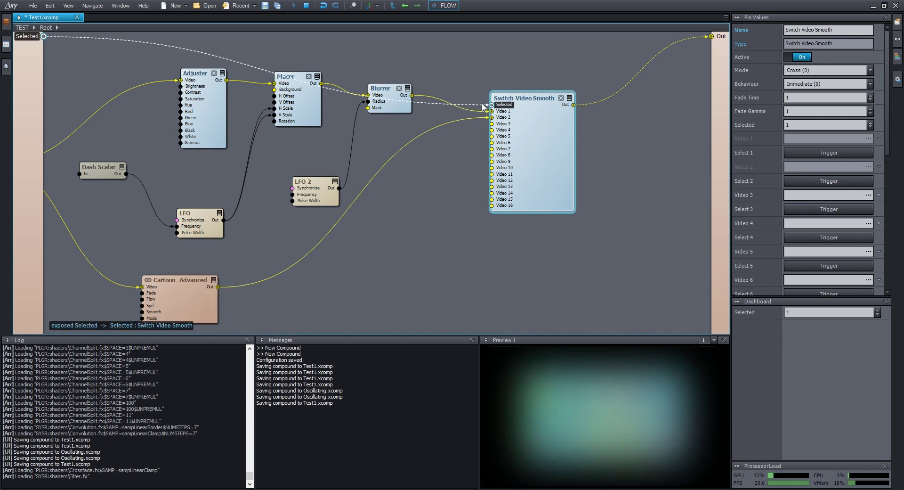
left_click_drag(553, 141, 543, 140)
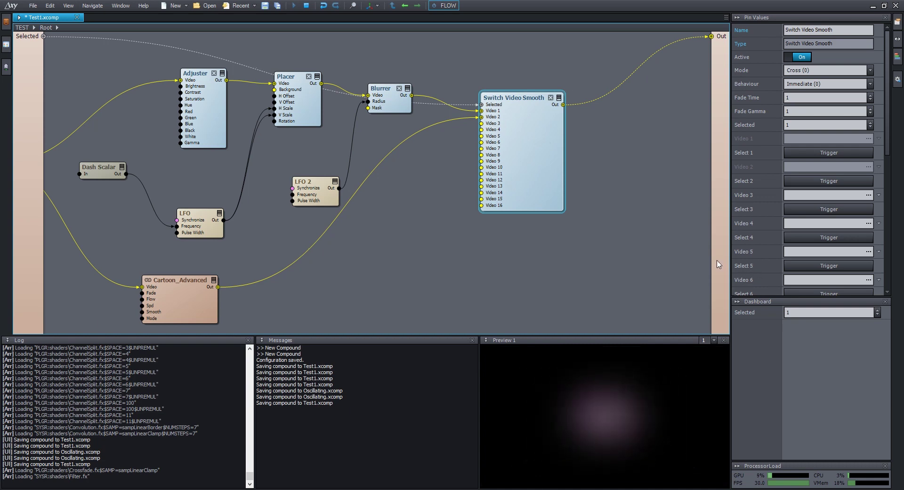
- Switch the dashboard's Selected value between 1 and 2 and set the Switch Video Smooth module's Fade Time to 5
left_click(806, 313)
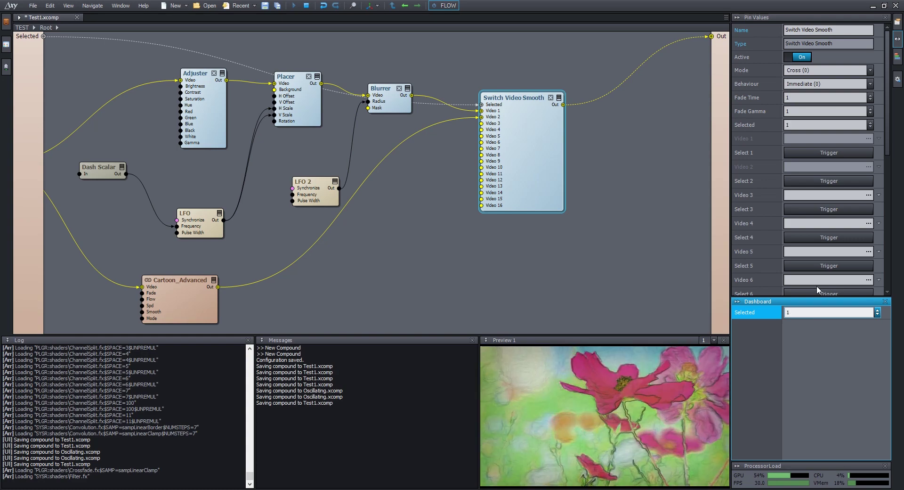
mouse_move(889, 125)
left_mouse_down()
mouse_move(889, 258)
mouse_move(888, 130)
left_mouse_up()
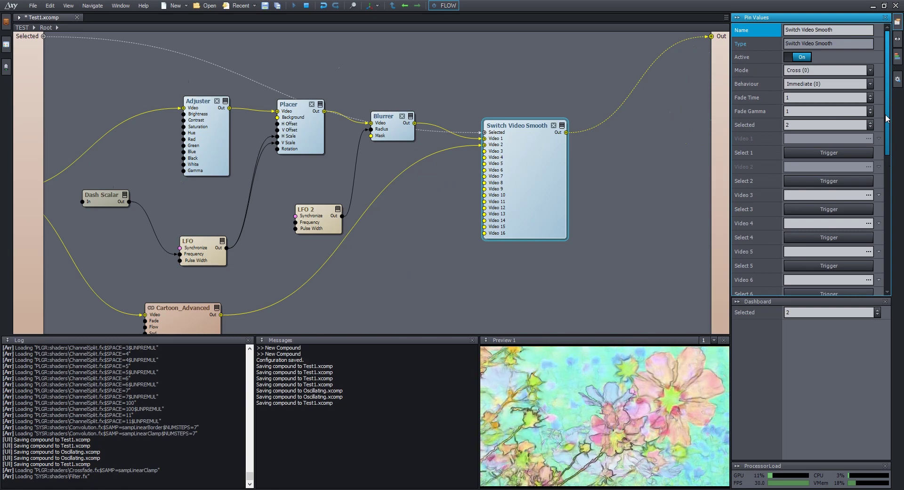
left_click(803, 98)
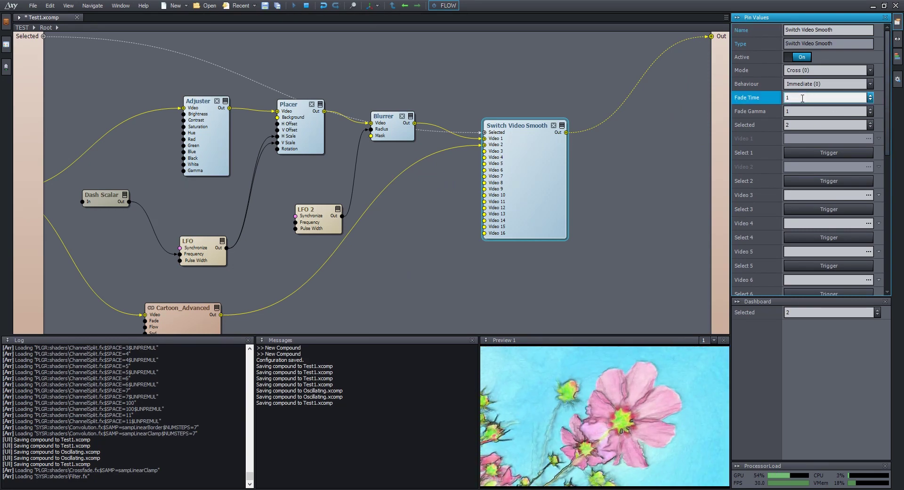
key("BackSpace")
type("5")
key("Return")
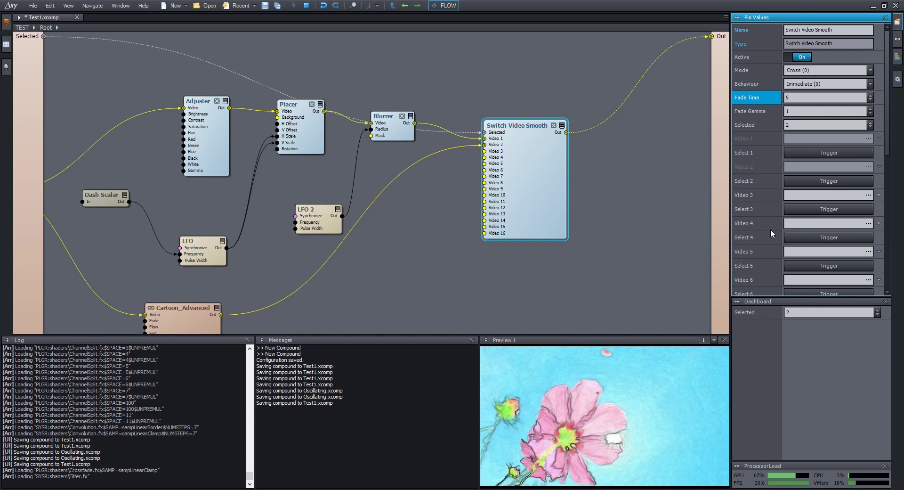
left_click(820, 312)
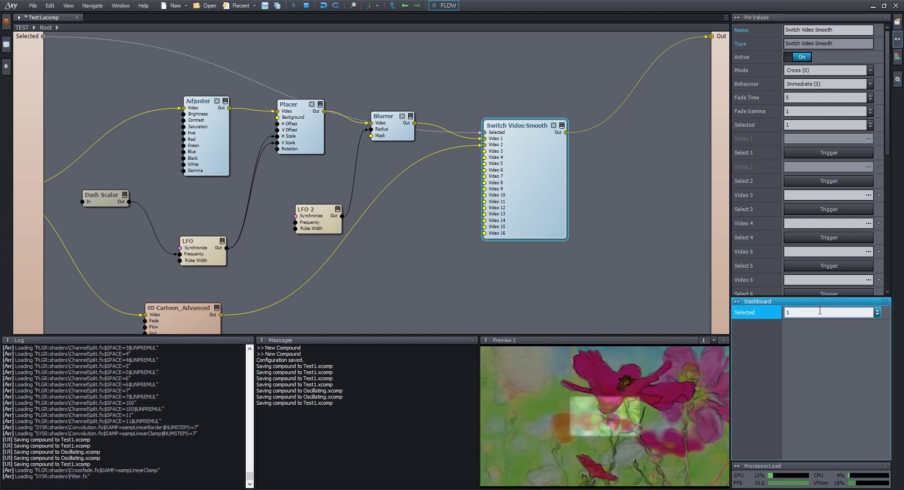
- Set the Switch Video Smooth module's Fade Time back to 1
left_click(807, 97)
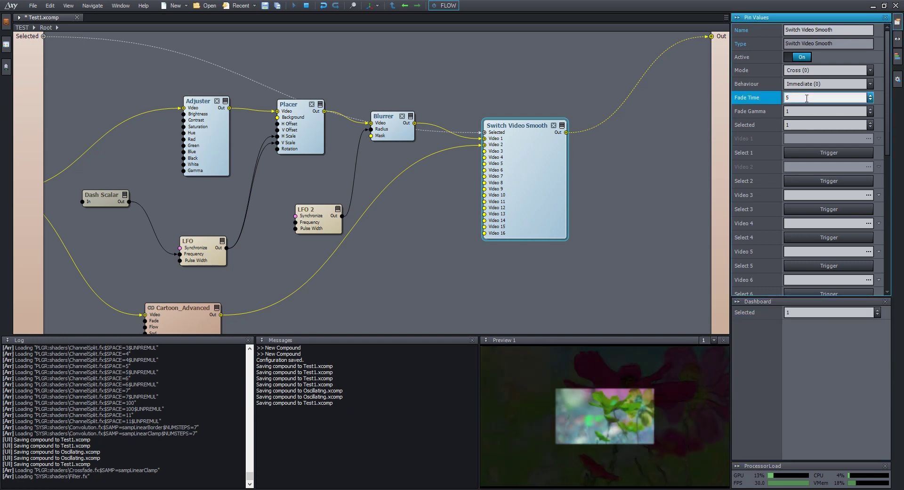
key("BackSpace")
type("1")
key("Return")
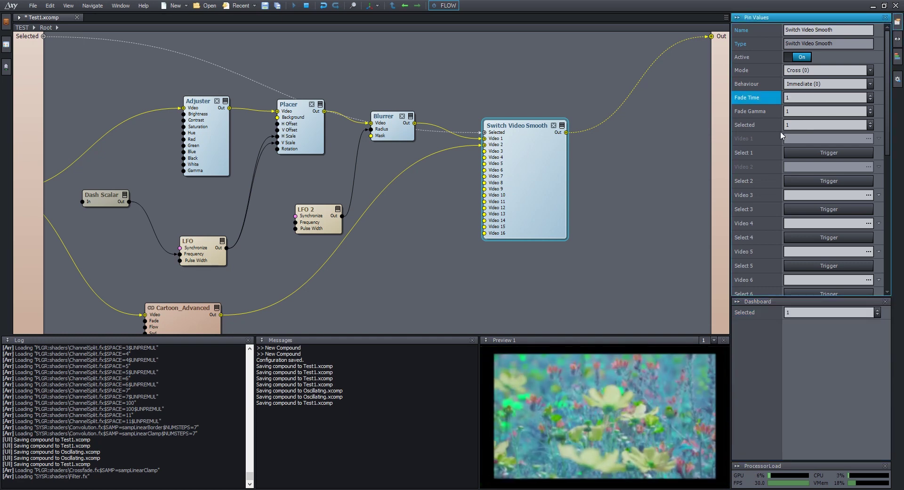
- Set the Switch Video Smooth module's Mode to Out In (1) and the dashboard's Selected value to 2
left_click(809, 70)
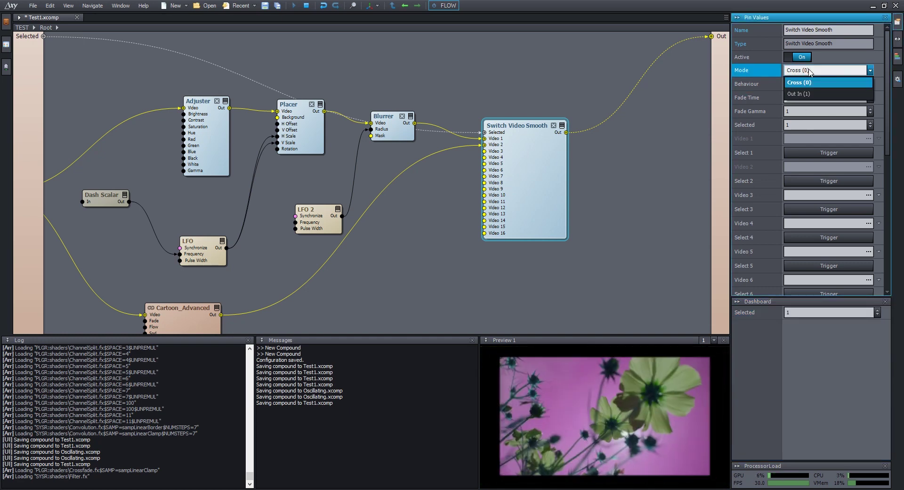
left_click(811, 94)
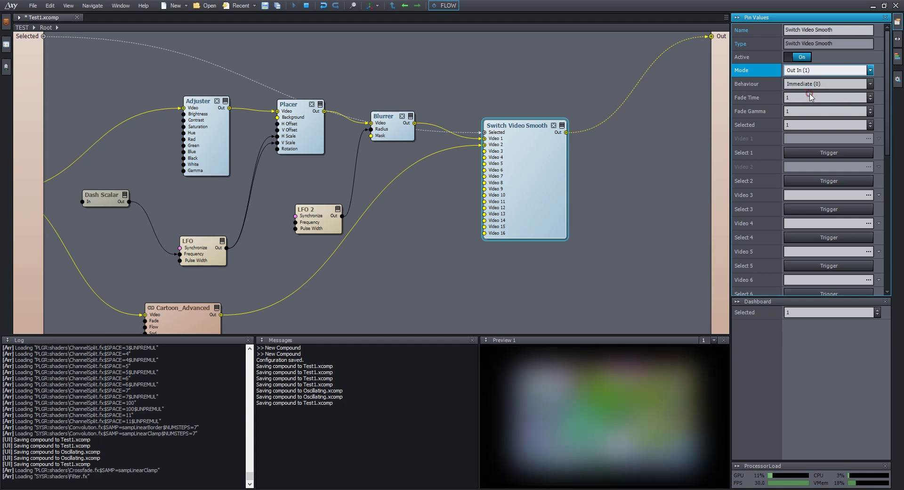
left_click(811, 312)
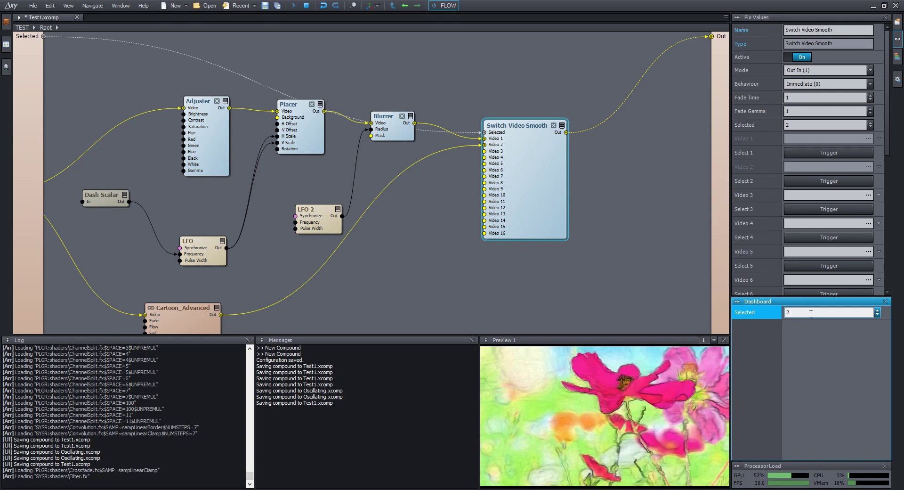
- Set the Switch Video Smooth module's Fade Time to 3 and the dashboard's Selected value to 1
left_click(814, 97)
type("3")
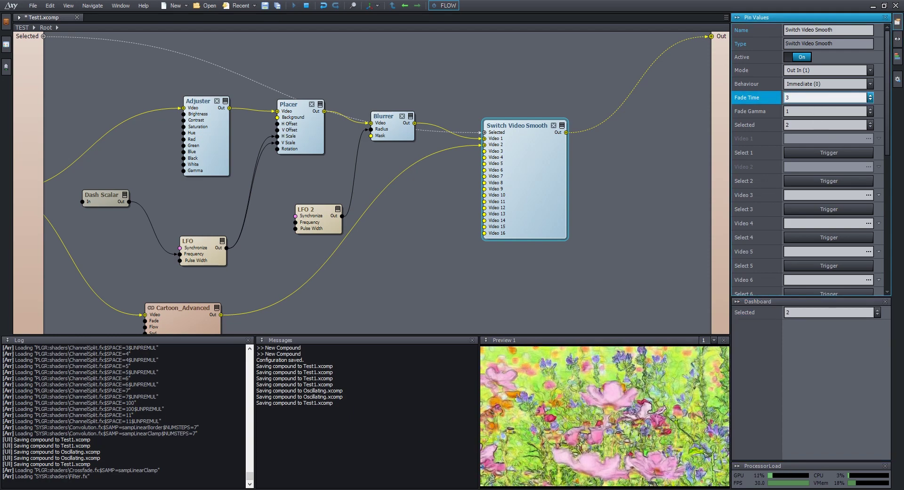
key("Return")
left_click(800, 312)
type("1")
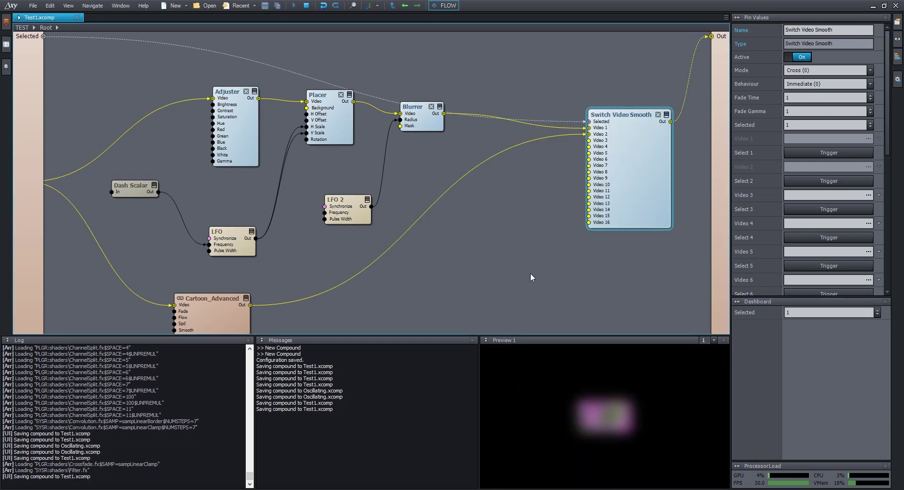
- Insert a Blender module in the empty area below the Blurrer, beside the Switch Video Smooth module
double_click(531, 275)
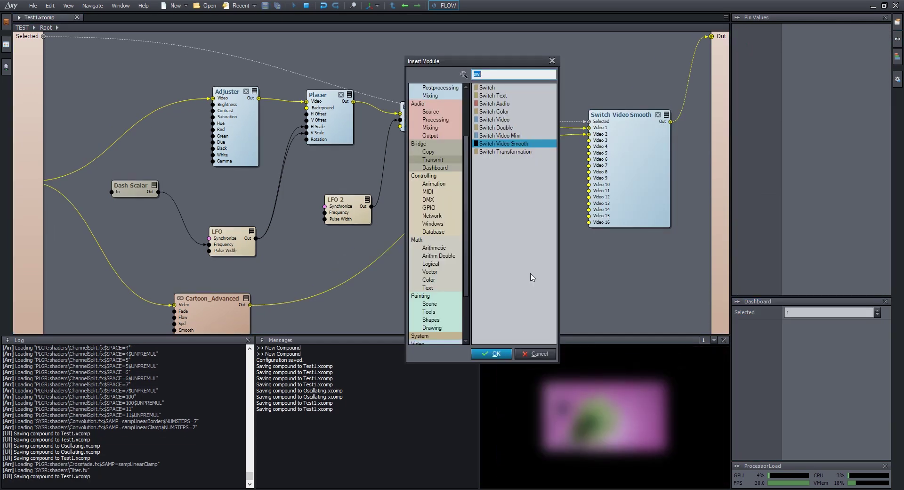
type("blend")
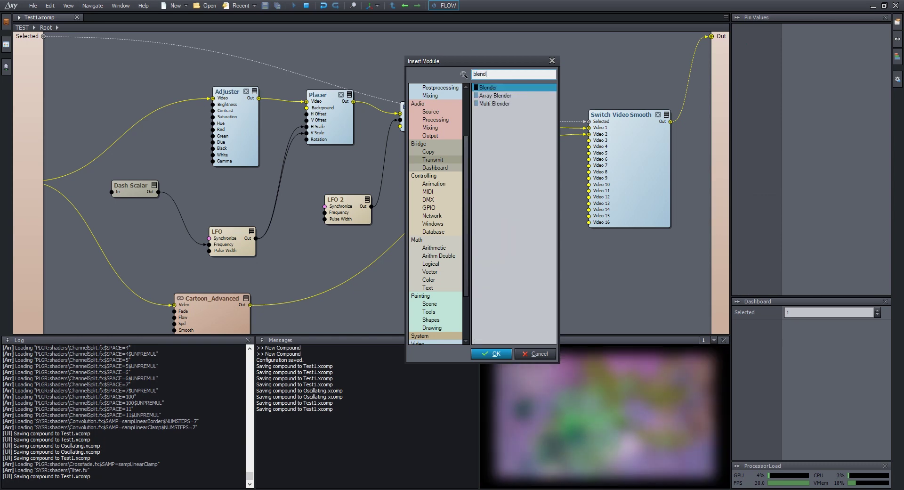
key("Return")
left_click(542, 275)
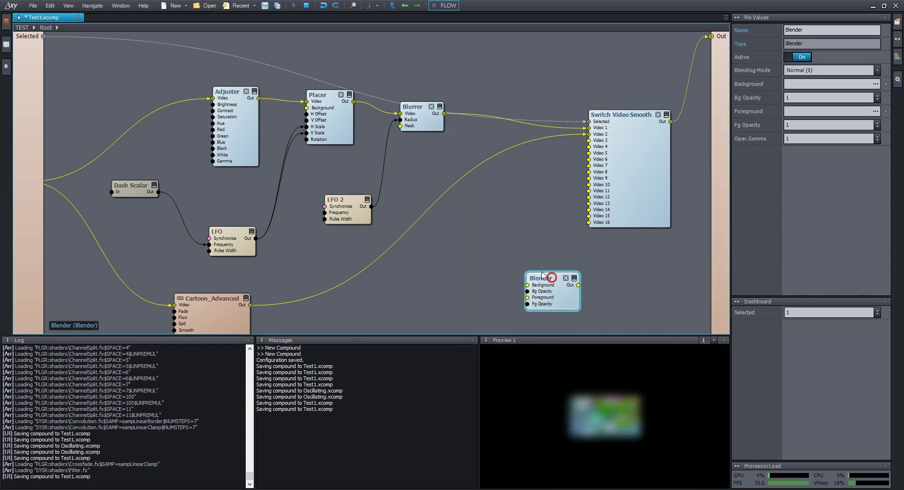
left_click_drag(542, 276, 498, 223)
- Connect the Blurrer's Out to the Blender's Background and reposition the Blender between the Blurrer and Switch Video Smooth
left_click_drag(438, 114, 521, 213)
middle_click_drag(502, 281, 486, 264)
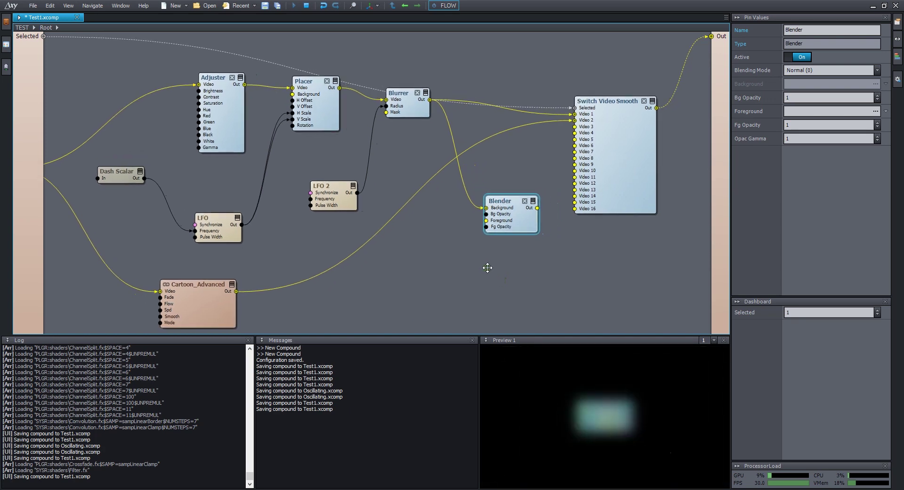
left_click_drag(515, 227, 478, 234)
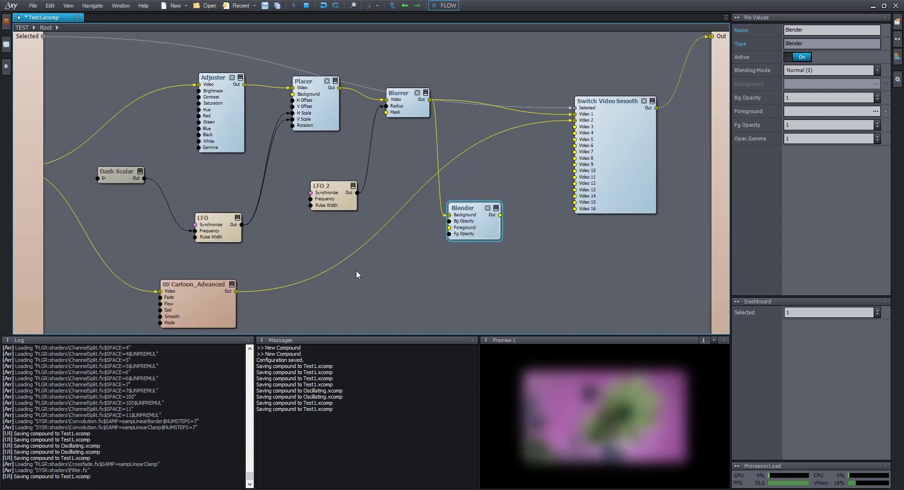
left_click_drag(470, 205, 496, 202)
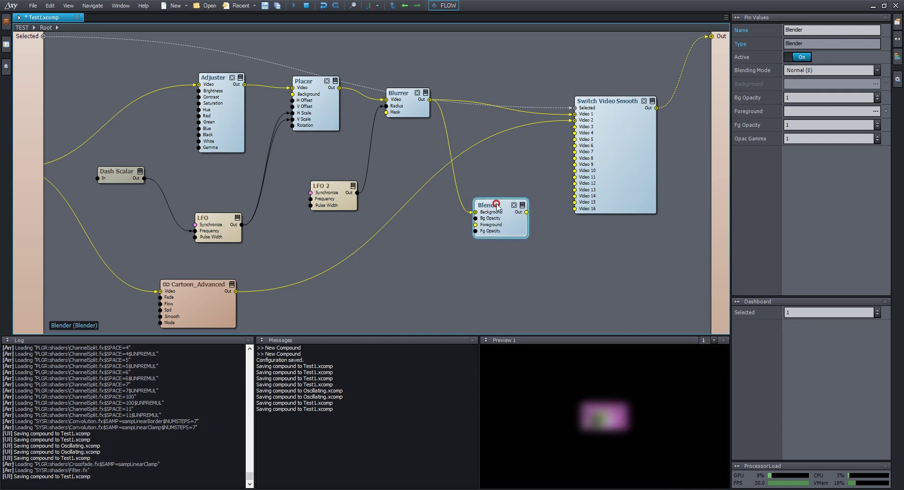
- Move the Blurrer slightly lower, then branch its output to the Blender's Background and Cartoon_Advanced's output to the Blender's Foreground
left_click_drag(428, 117, 423, 128)
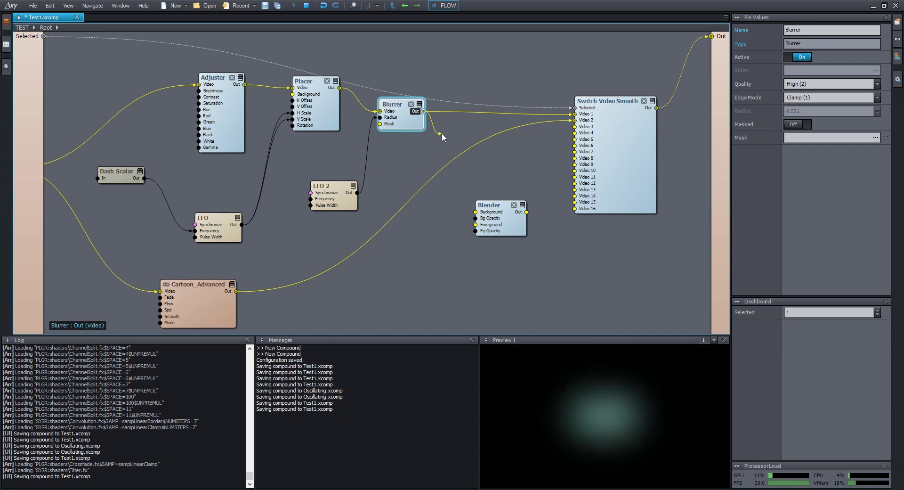
left_click_drag(441, 136, 453, 208)
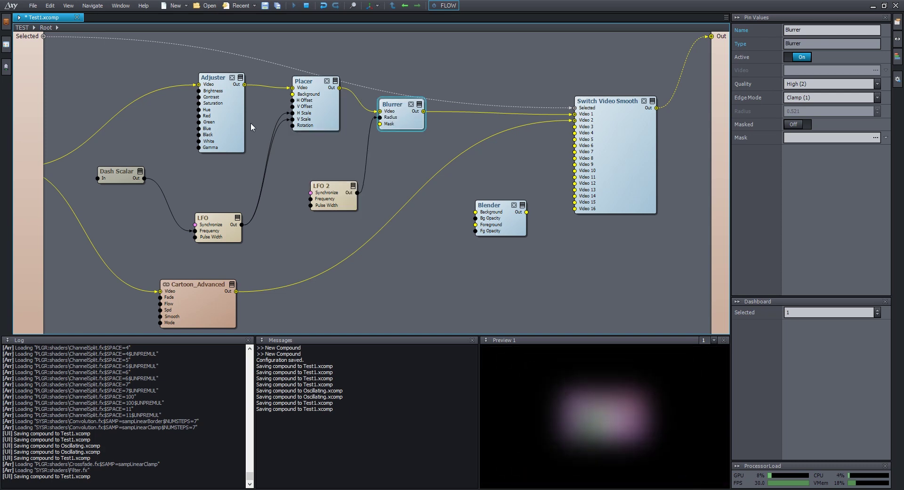
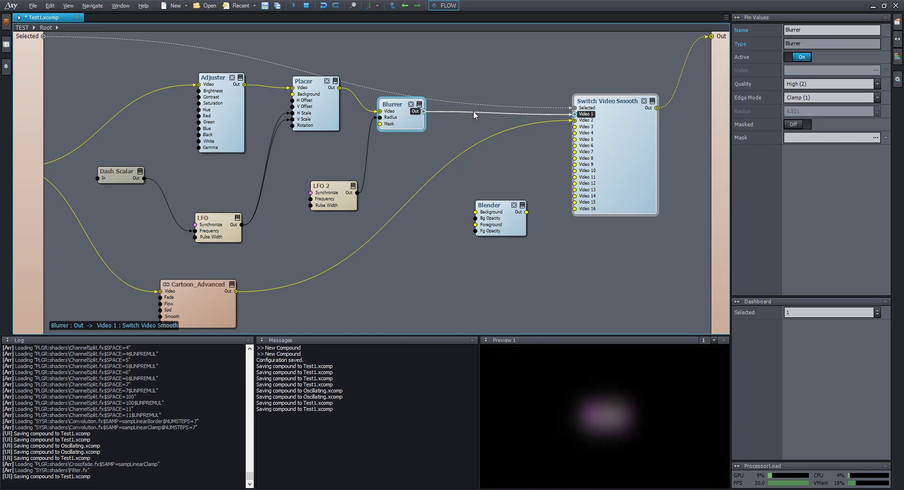
left_click_drag(473, 111, 480, 214)
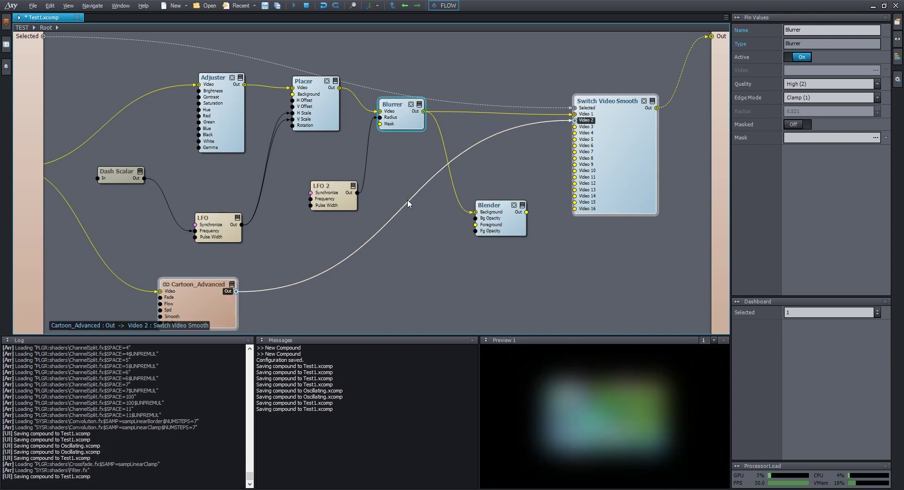
left_click_drag(410, 201, 478, 229)
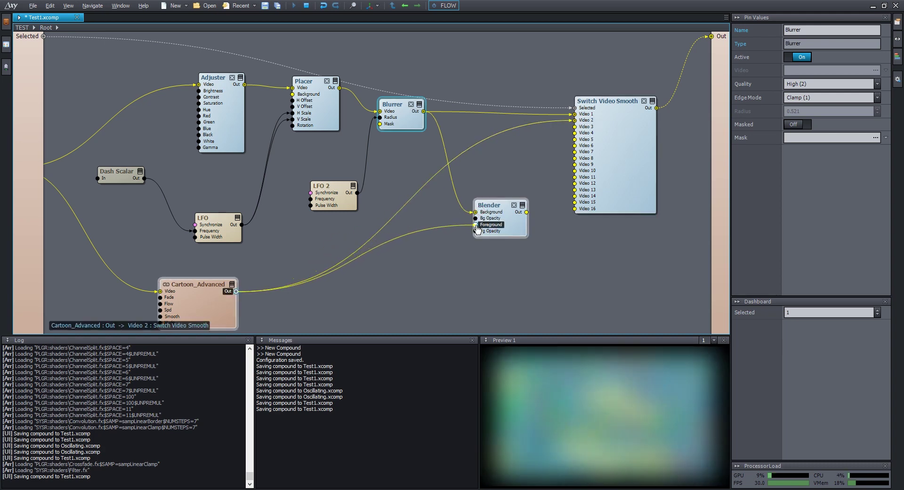
- Connect the Blender's Out to Video 3 of Switch Video Smooth and set the dashboard's Selected value to 3
left_click(515, 229)
left_click_drag(516, 229, 574, 126)
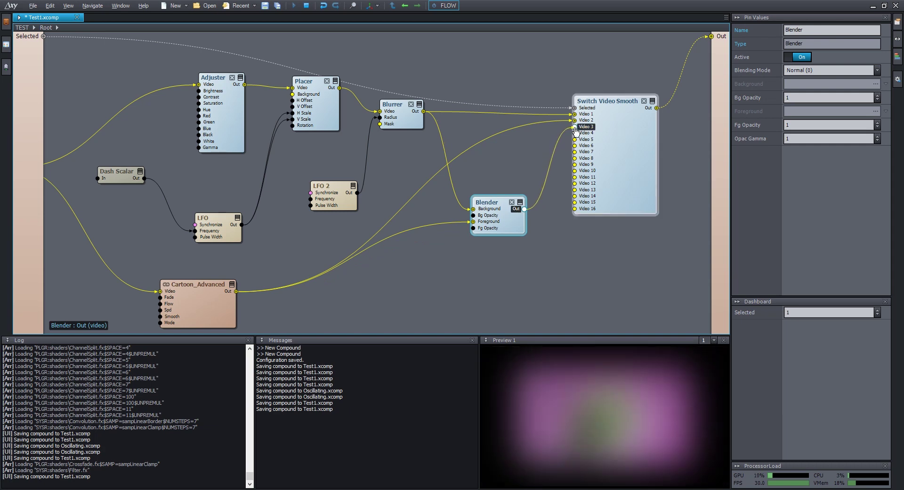
left_click(812, 312)
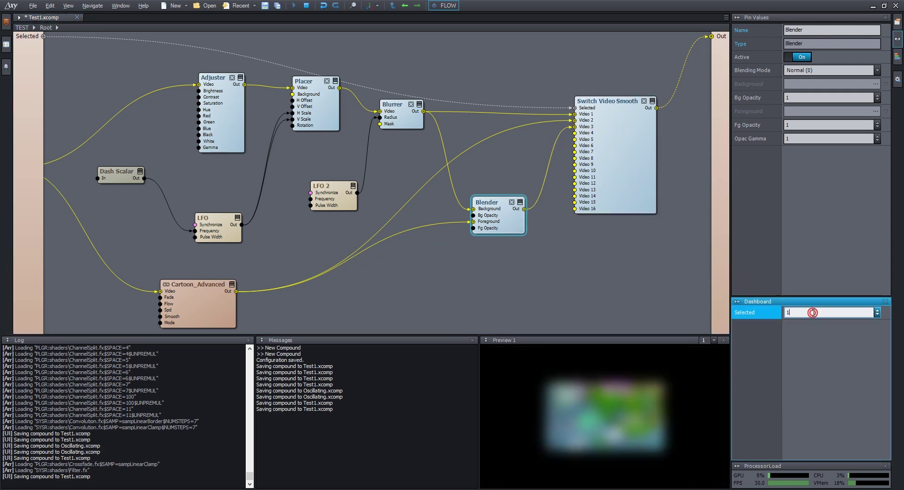
type("3")
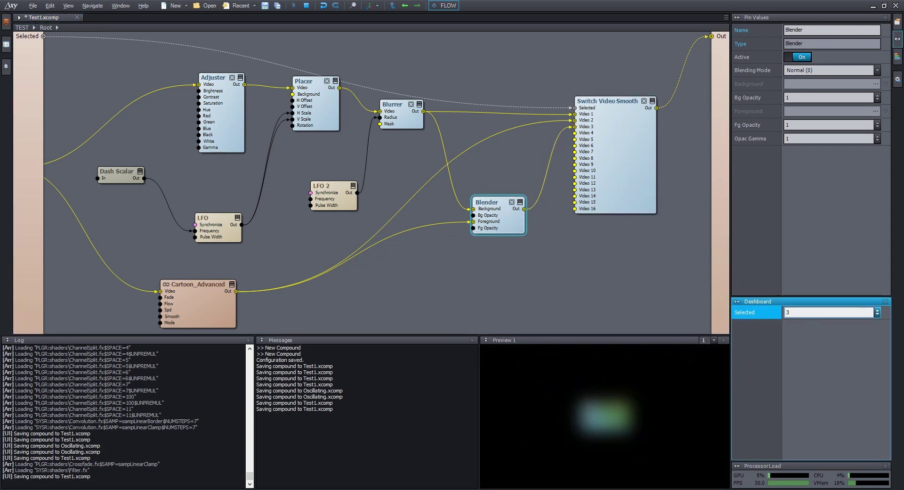
key("Return")
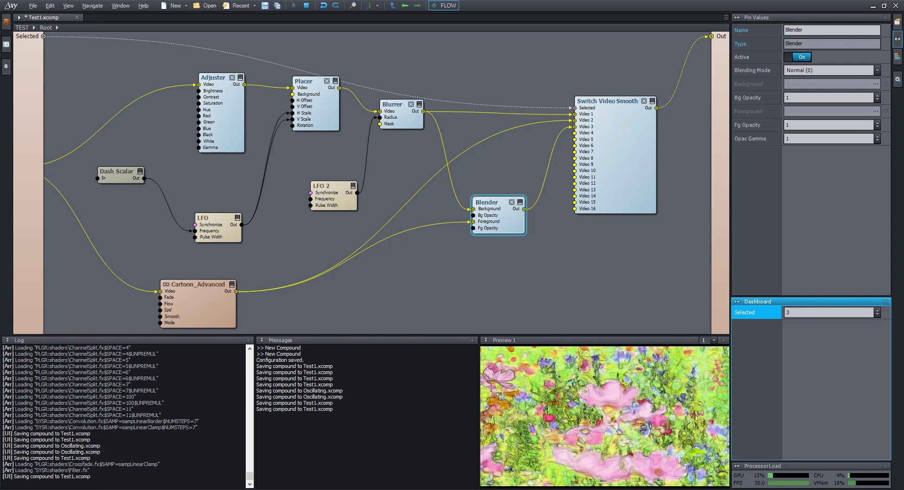
- Set the Blender's Blending Mode to Exclusion (18) and save the compound
left_click(504, 230)
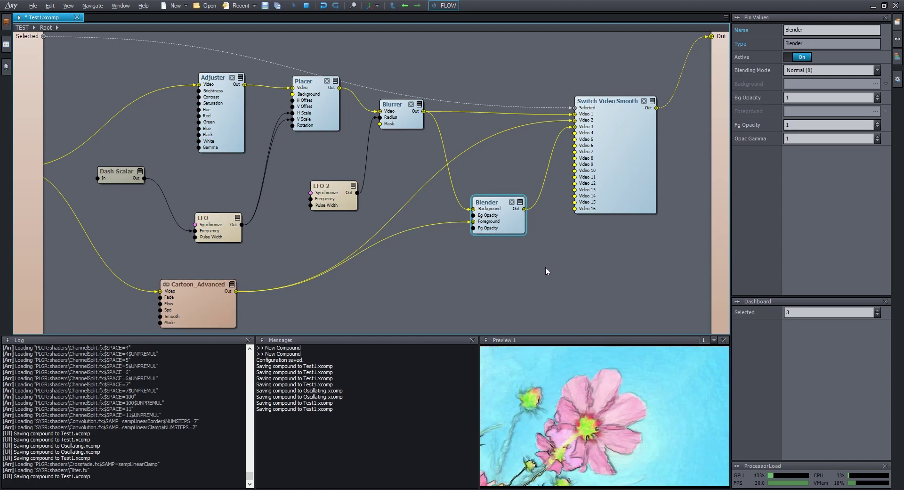
left_click(806, 71)
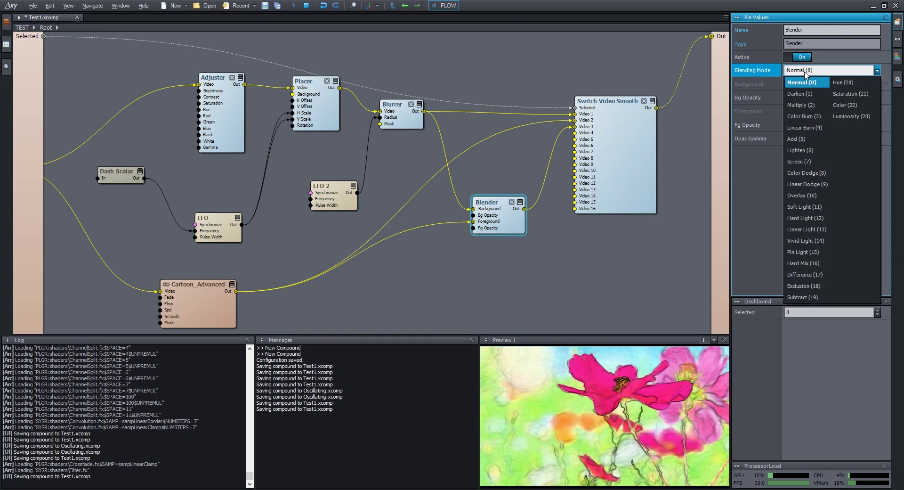
left_click(806, 285)
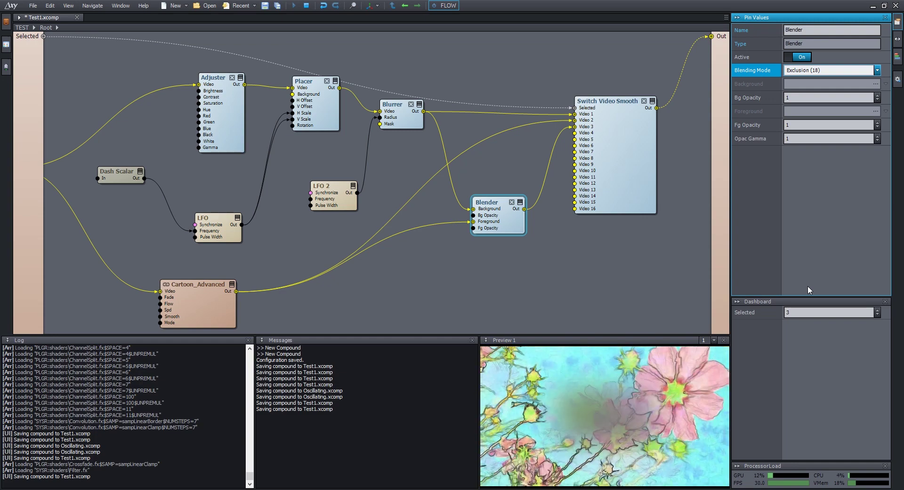
left_click(539, 247)
key("ctrl+s")
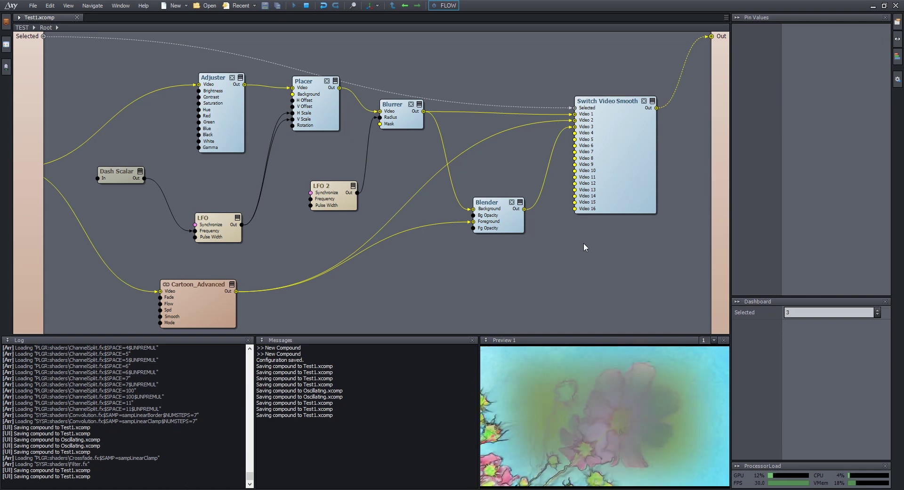
left_click(618, 188)
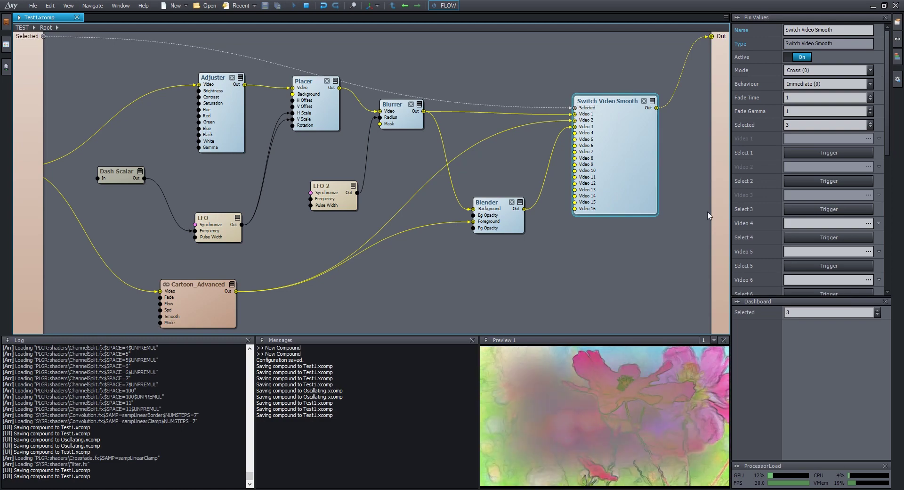
left_click(818, 312)
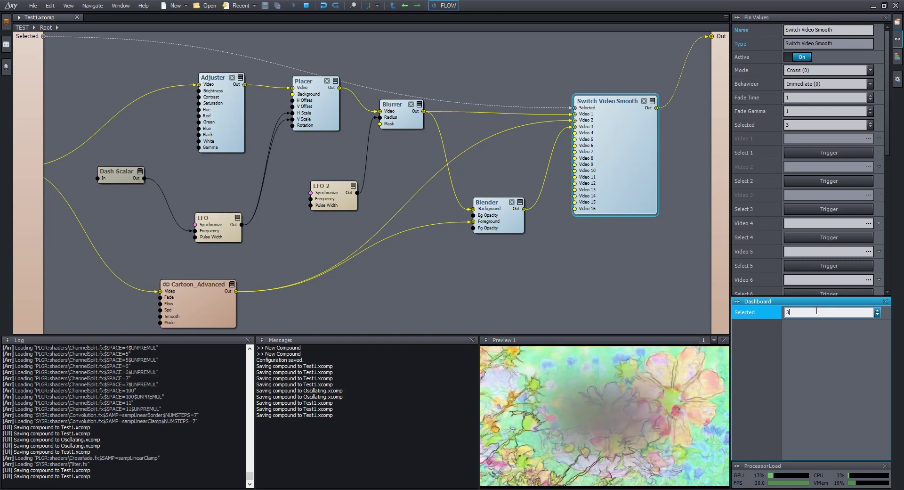
left_click(466, 63)
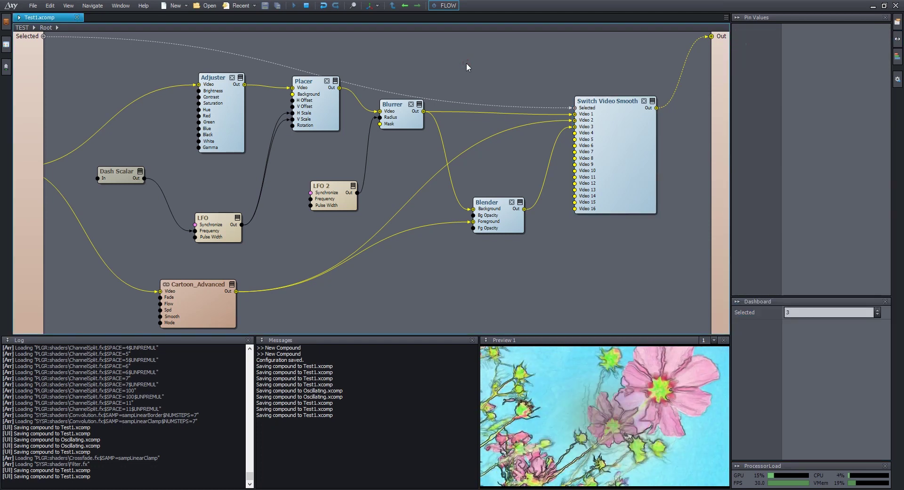
- Insert a Dash Integer module in the free space above the Blurrer
double_click(466, 63)
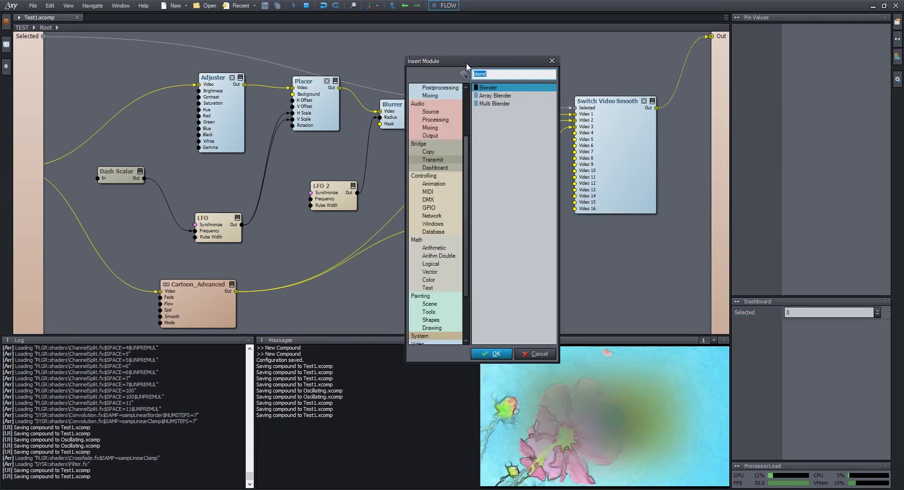
type("dash")
key("Down")
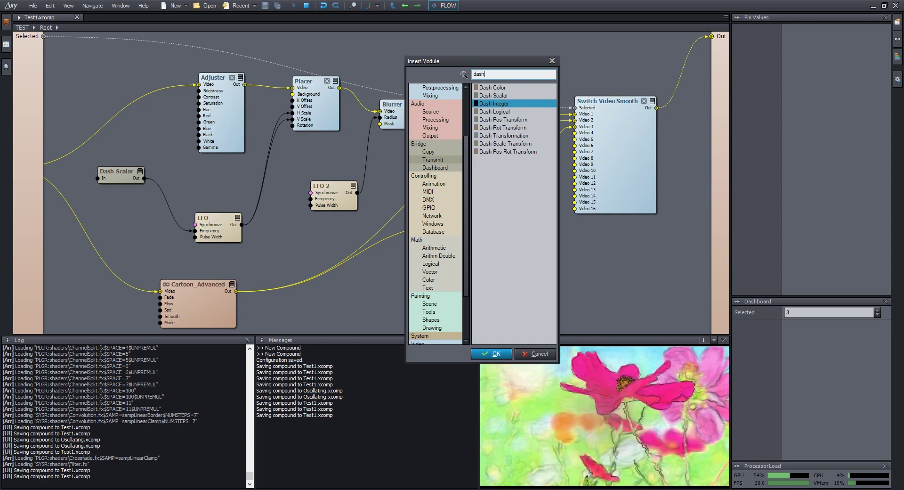
key("Return")
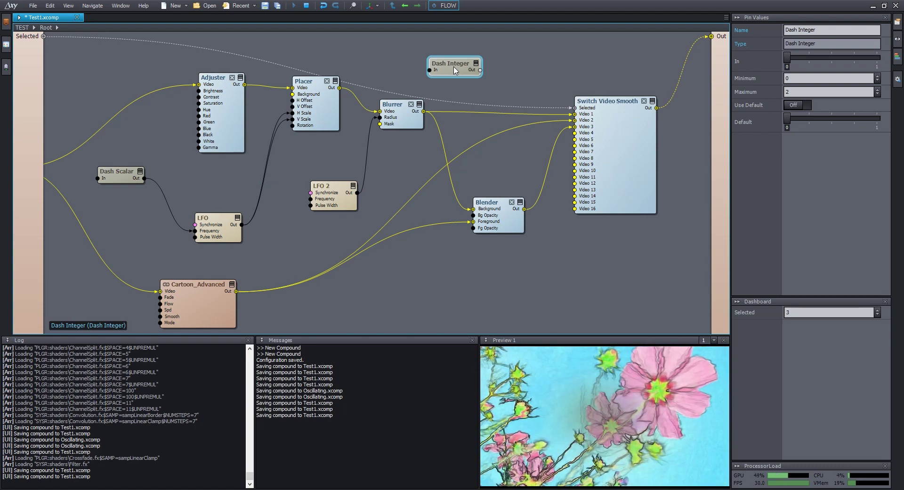
mouse_move(455, 71)
left_mouse_down()
mouse_move(487, 70)
mouse_move(431, 69)
mouse_move(457, 88)
mouse_move(442, 66)
left_mouse_up()
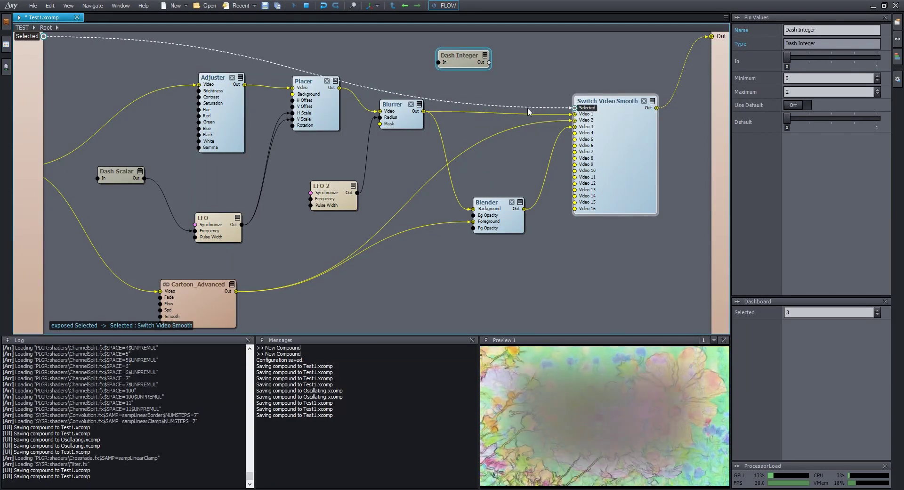
left_click_drag(462, 59, 455, 61)
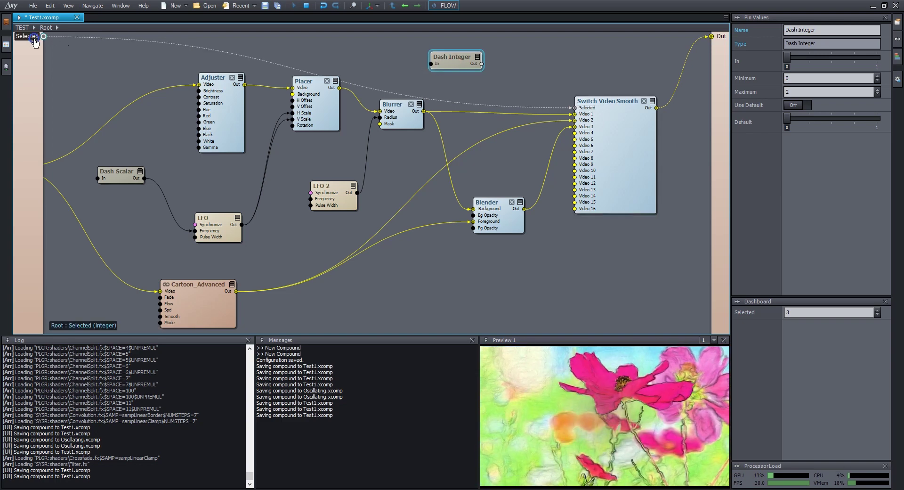
- Remove the exposed Selected pin from the Root compound and connect the Dash Integer's Out to Switch Video Smooth's Selected input
right_click(34, 41)
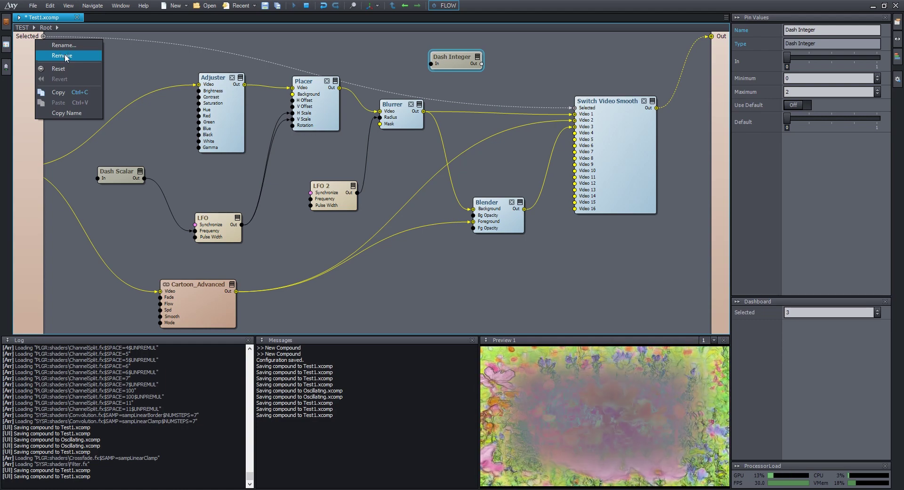
left_click(65, 56)
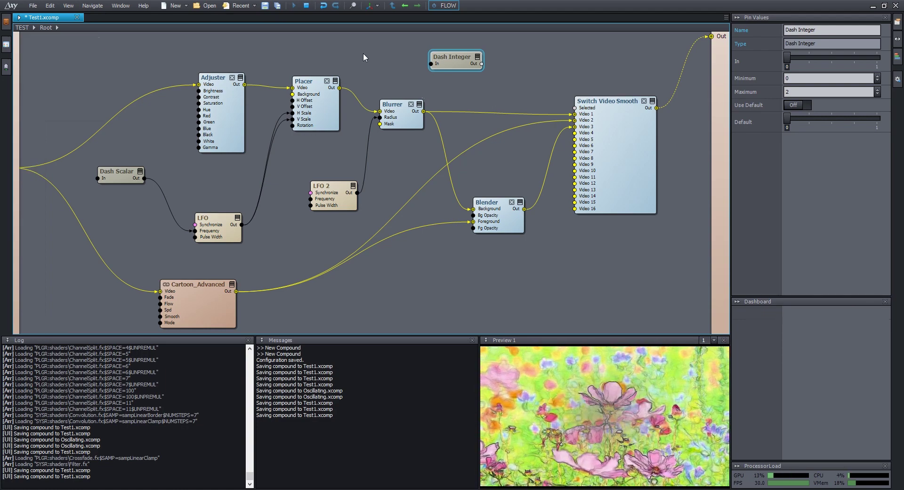
left_click_drag(452, 56, 573, 108)
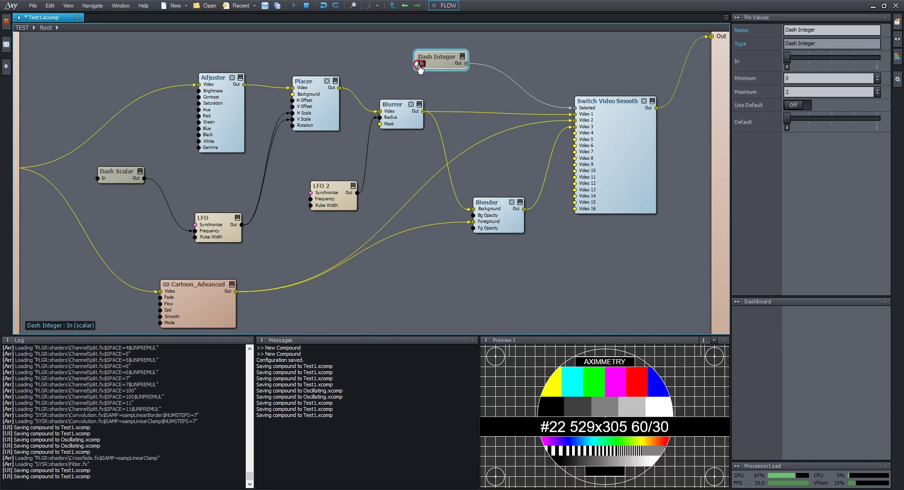
- Expose the Dash Integer's In pin on the Root compound and rename the exposed pin Switch
left_click_drag(416, 63, 19, 45)
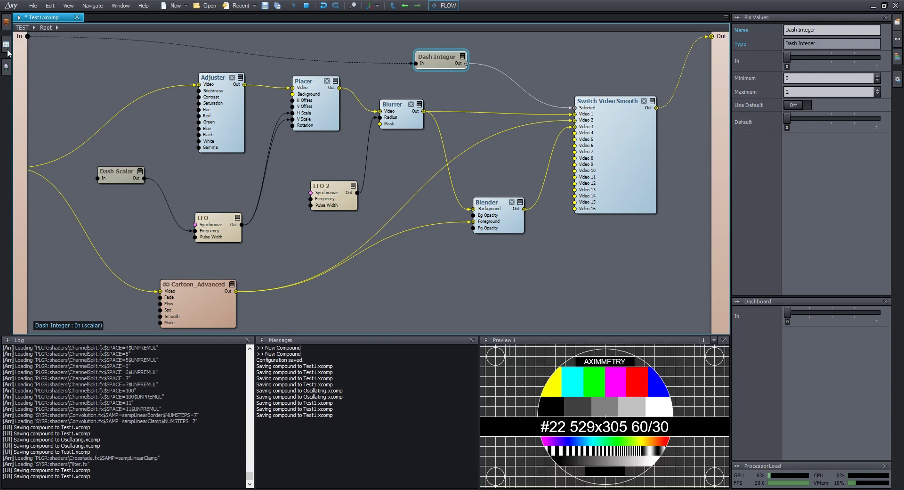
left_click(21, 45)
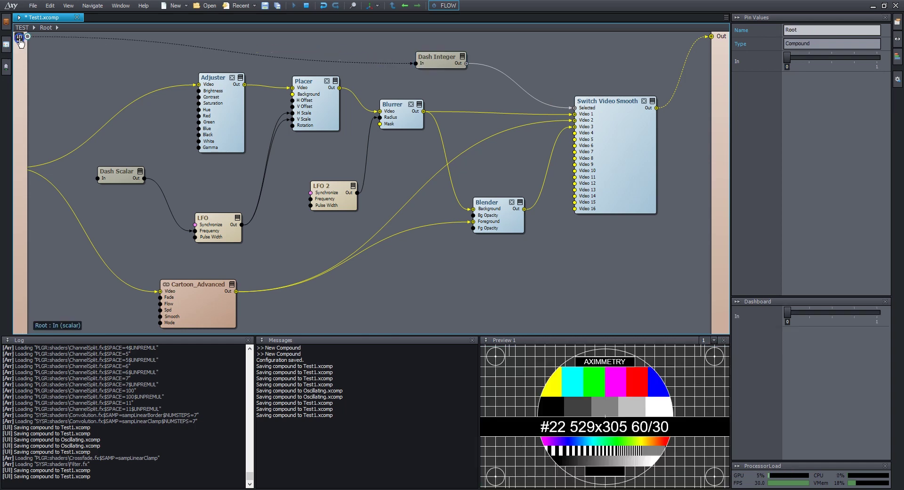
right_click(20, 36)
left_click(40, 47)
type("Switch")
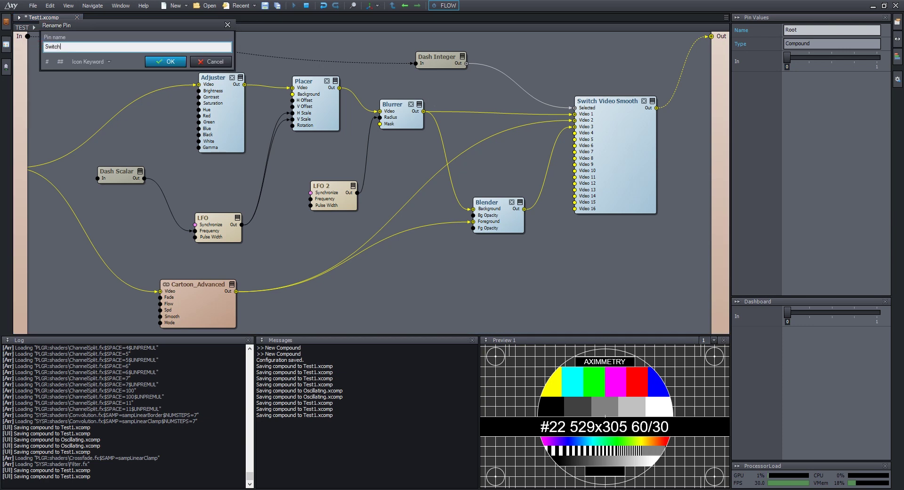
key("Return")
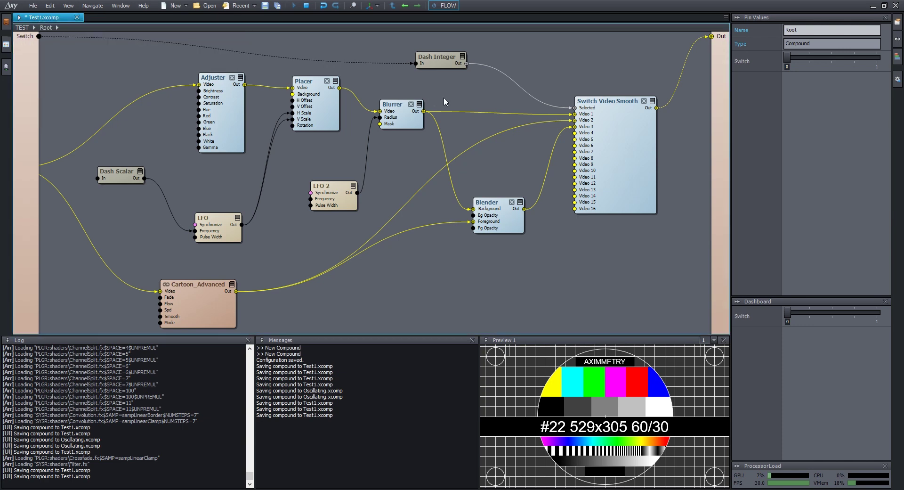
left_click_drag(440, 57, 476, 63)
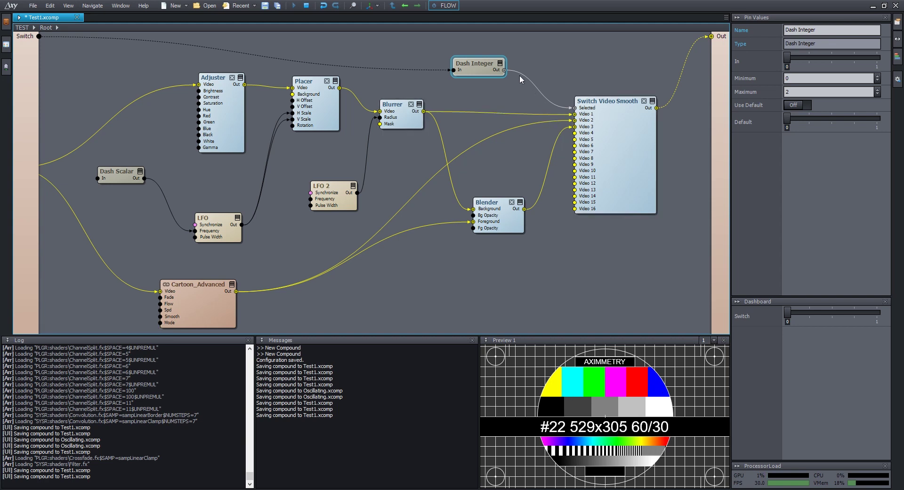
- Set the Dash Integer's Minimum to 1 and its Maximum to 3
mouse_move(518, 74)
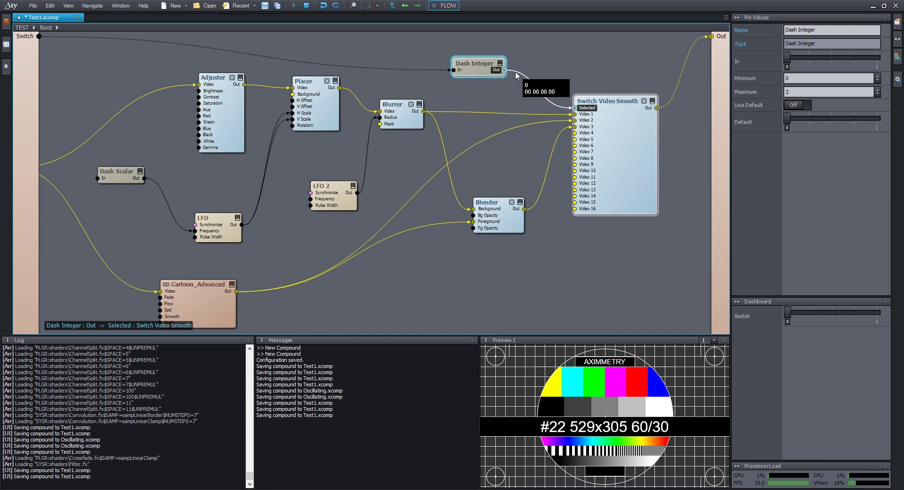
left_click(589, 117)
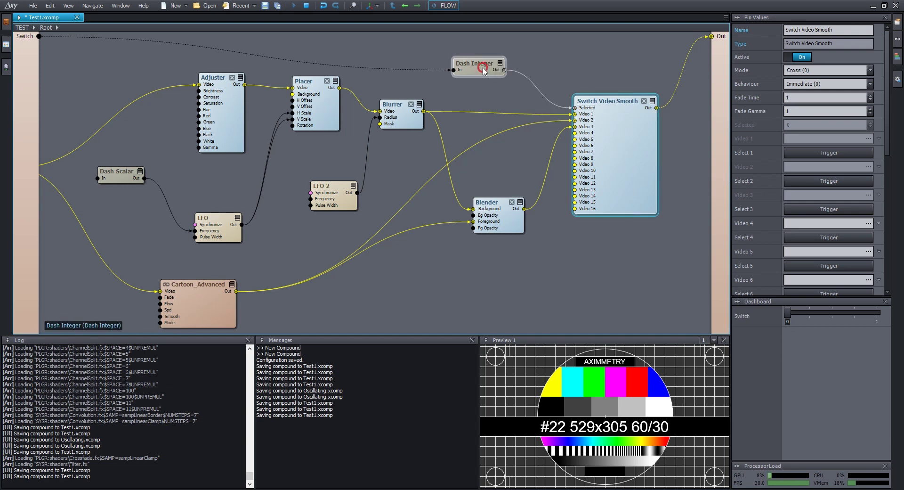
mouse_move(482, 66)
left_mouse_down()
mouse_move(503, 67)
mouse_move(485, 70)
left_mouse_up()
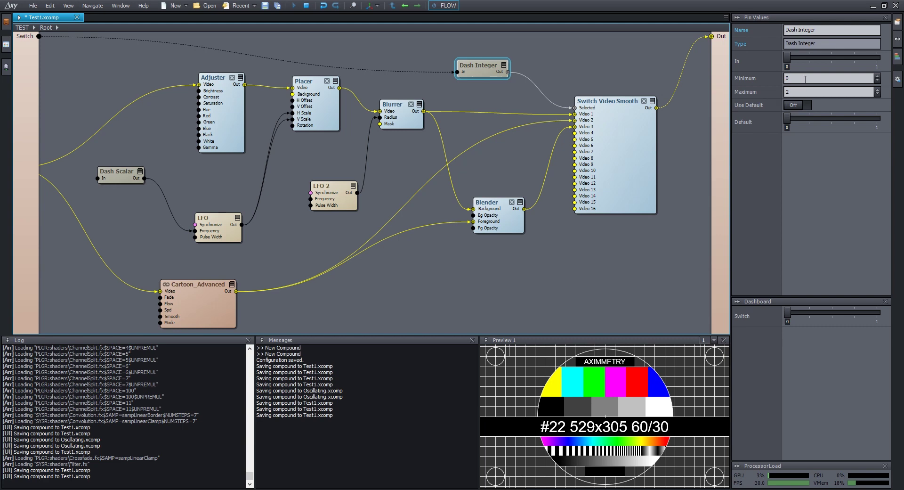
left_click(805, 78)
type("1")
key("Tab")
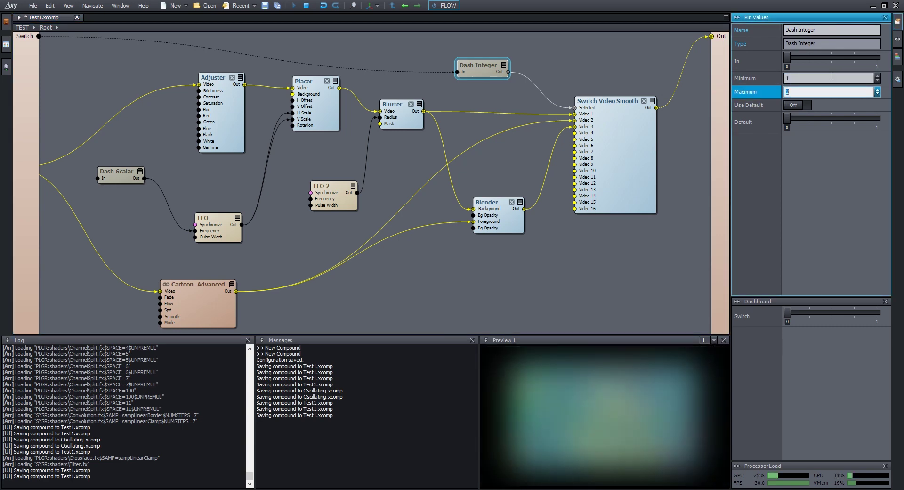
type("3")
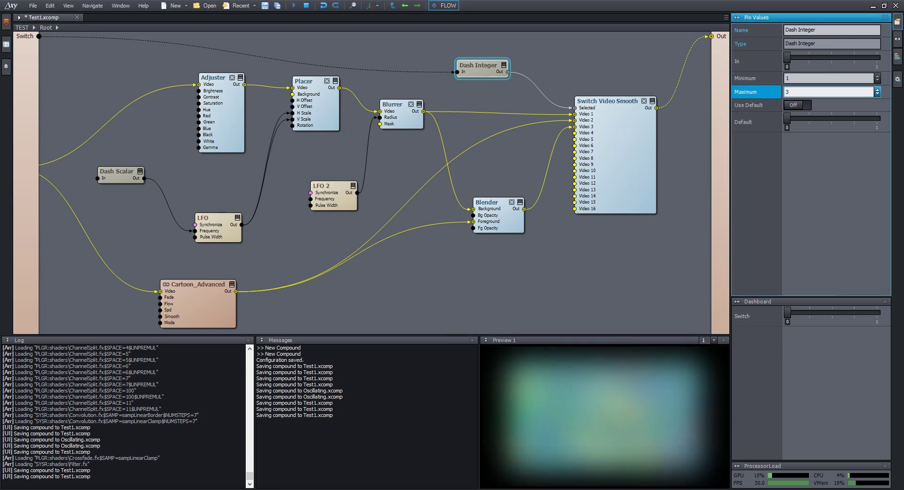
key("Return")
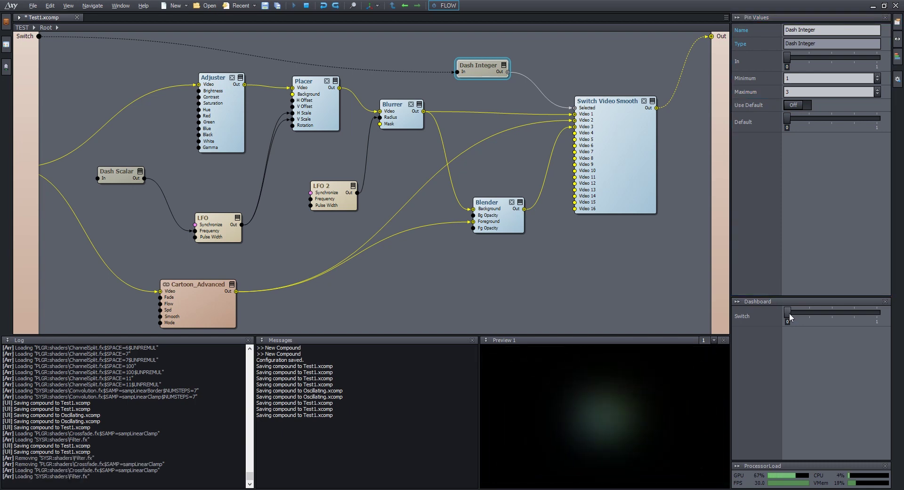
- Test the dashboard's Switch control by raising it to 0.47 and to 1, cycling through the connected video effects
left_click_drag(790, 317, 829, 315)
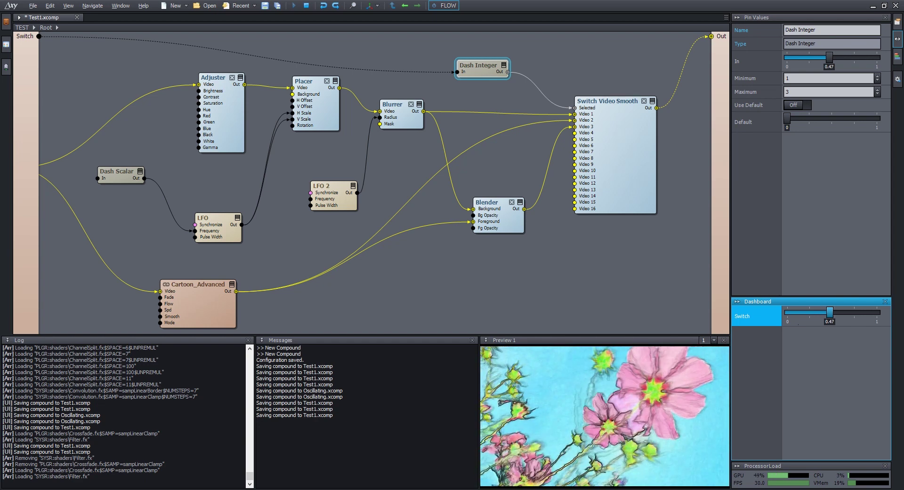
left_click_drag(830, 314, 877, 315)
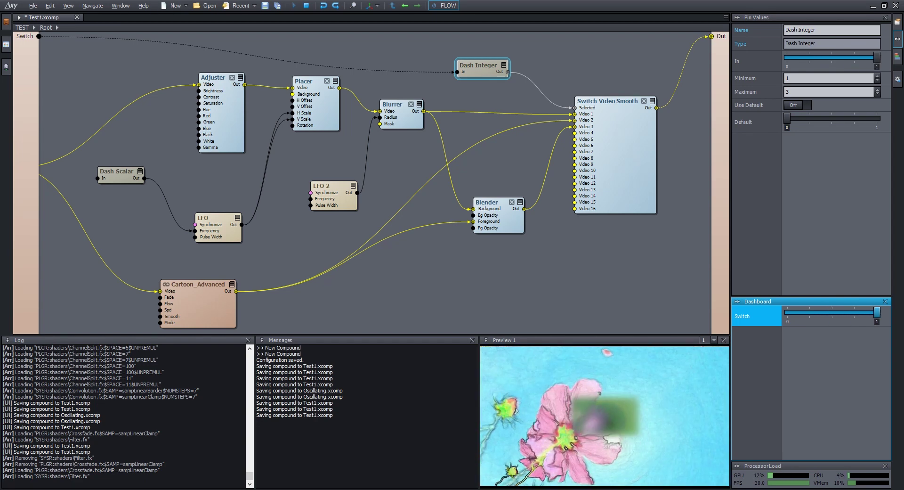